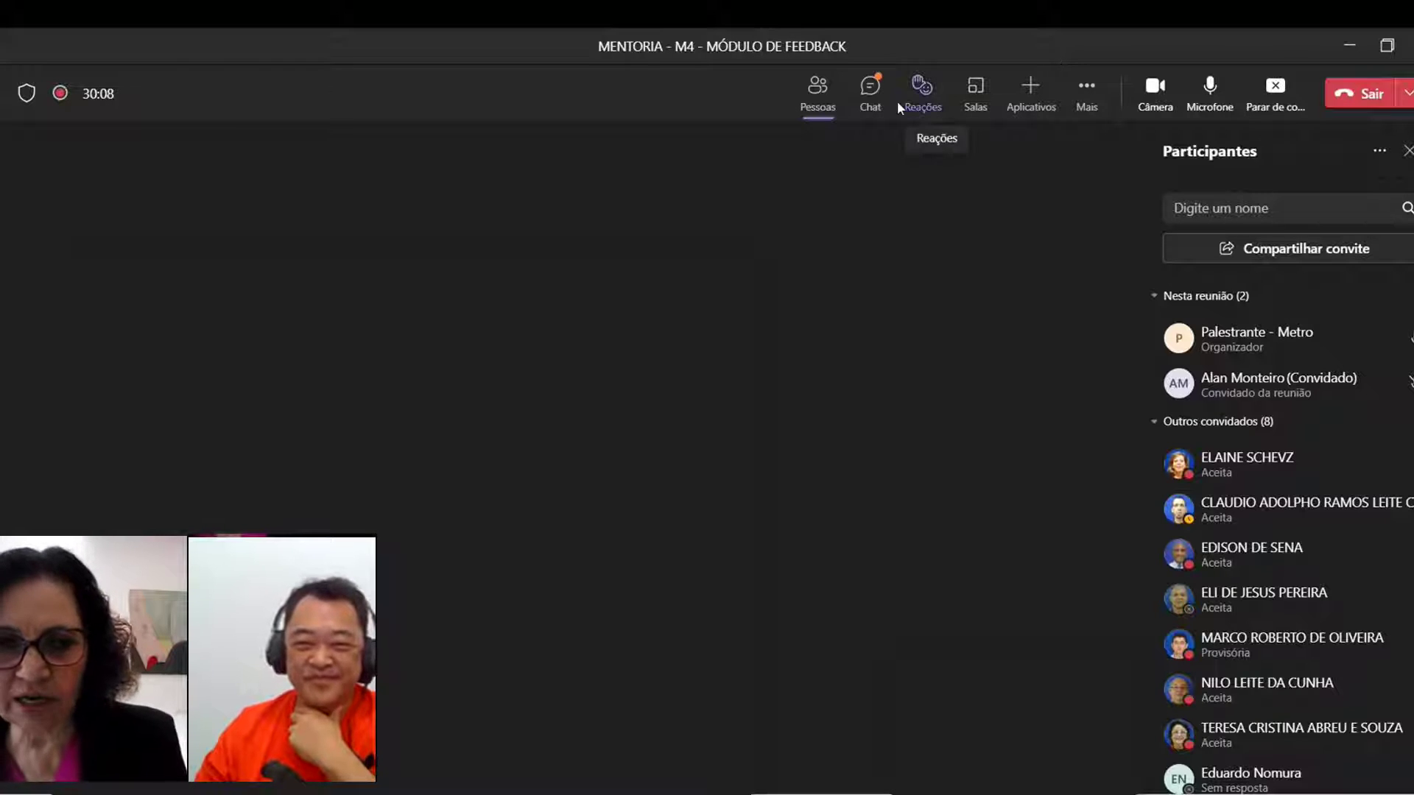
# Step: Open the meeting chat and send the copied screenshot of the meeting window as a message
pyautogui.click(872, 90)
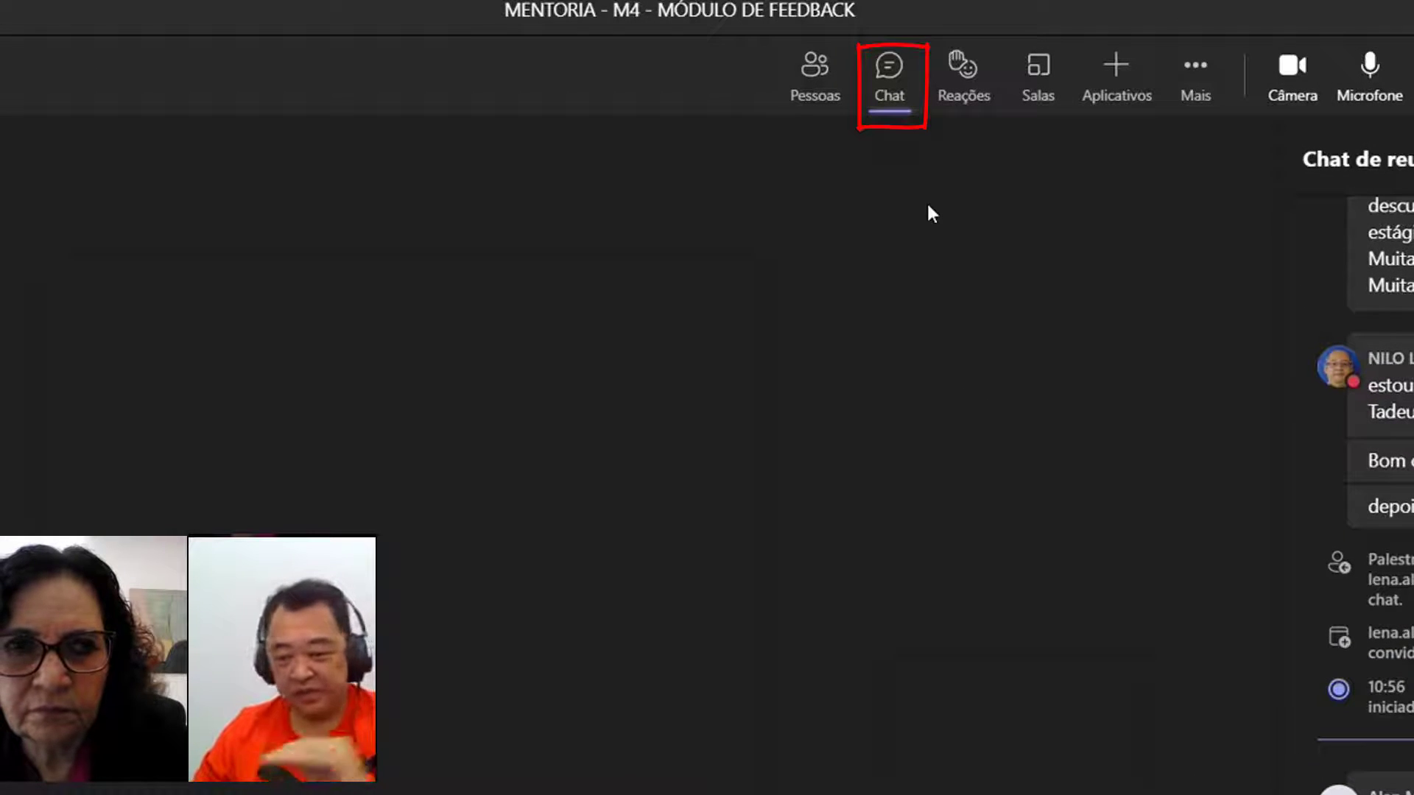
pyautogui.click(823, 83)
pyautogui.click(909, 87)
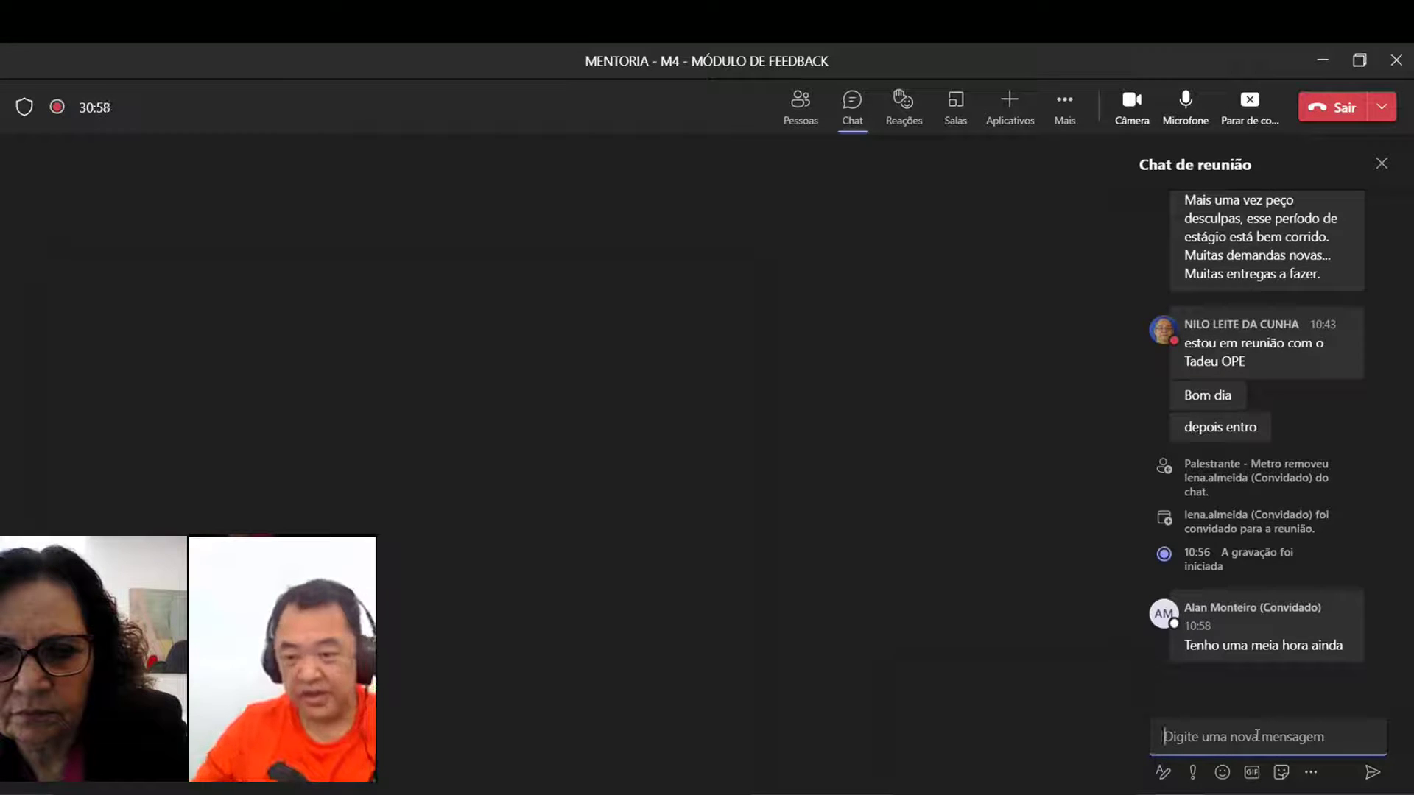
pyautogui.hotkey('ctrl', 'v')
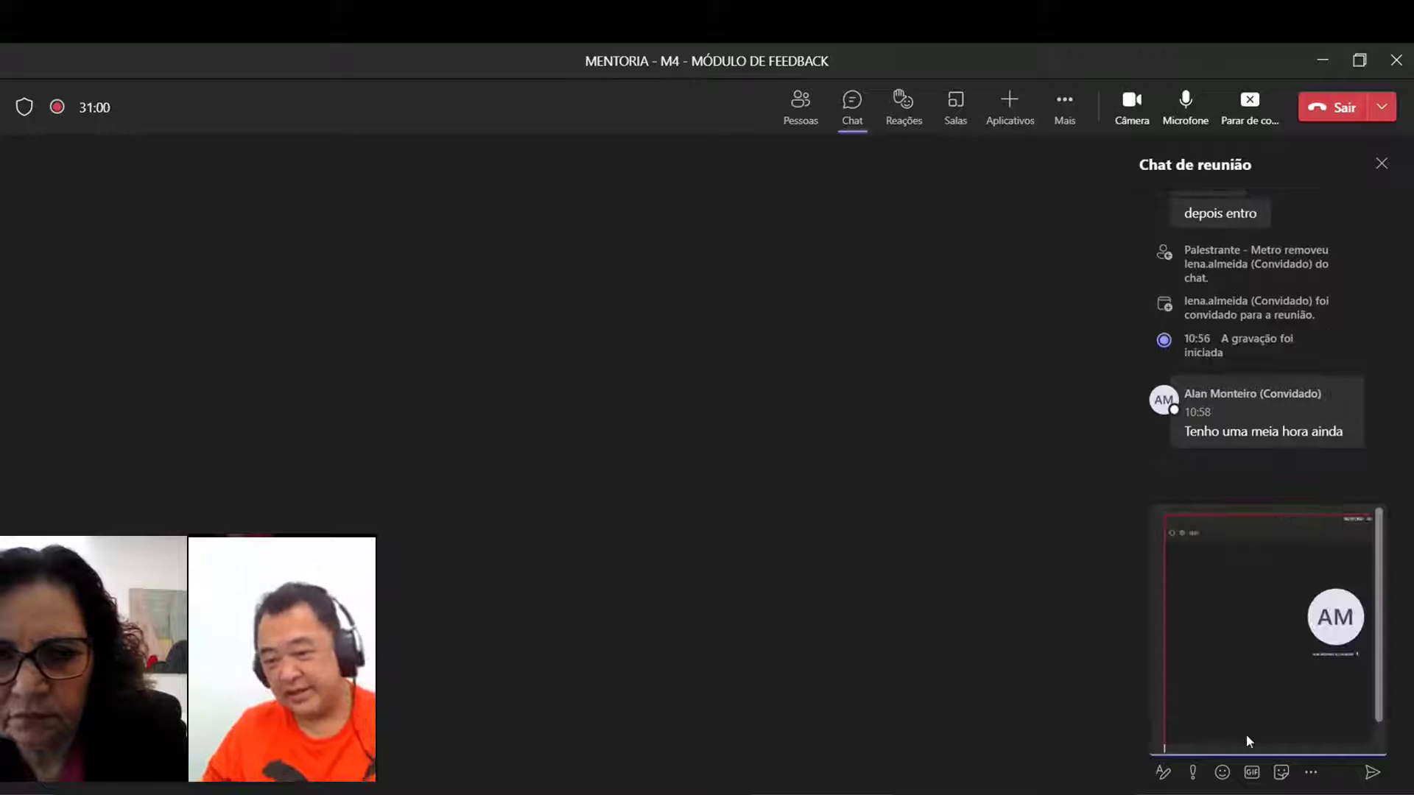
pyautogui.press('Return')
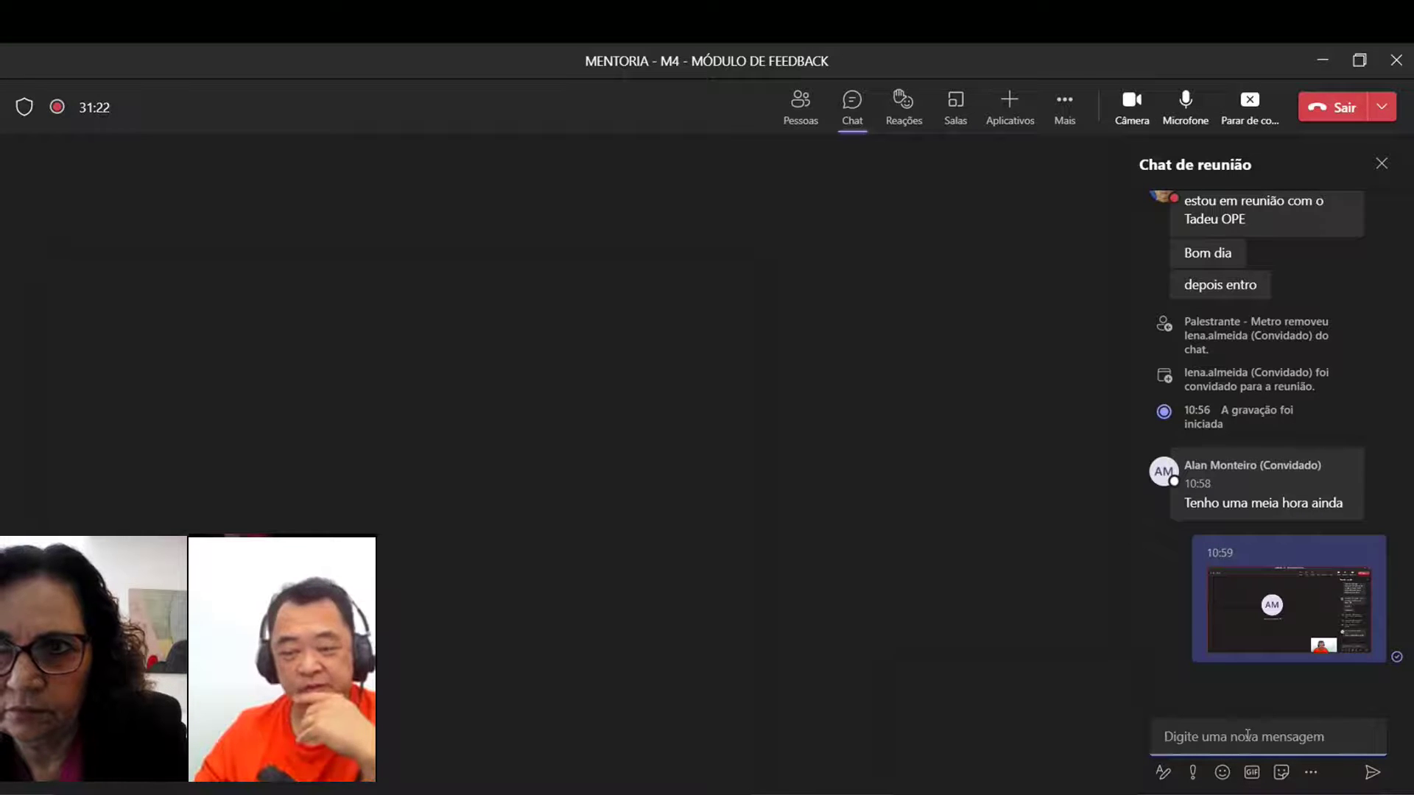
# Step: React with a heart to the screenshot message sent in the meeting chat
pyautogui.moveTo(1346, 563)
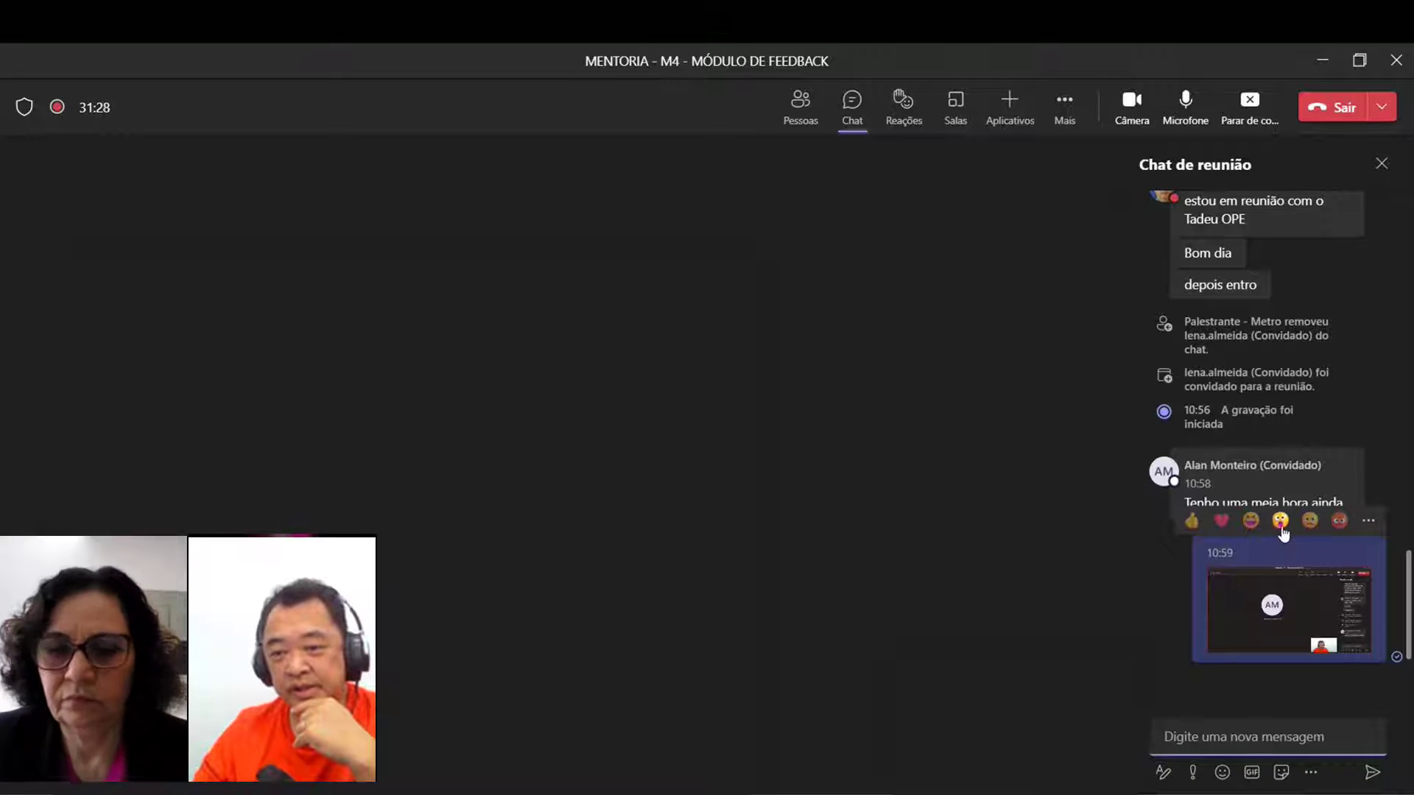
pyautogui.click(1191, 527)
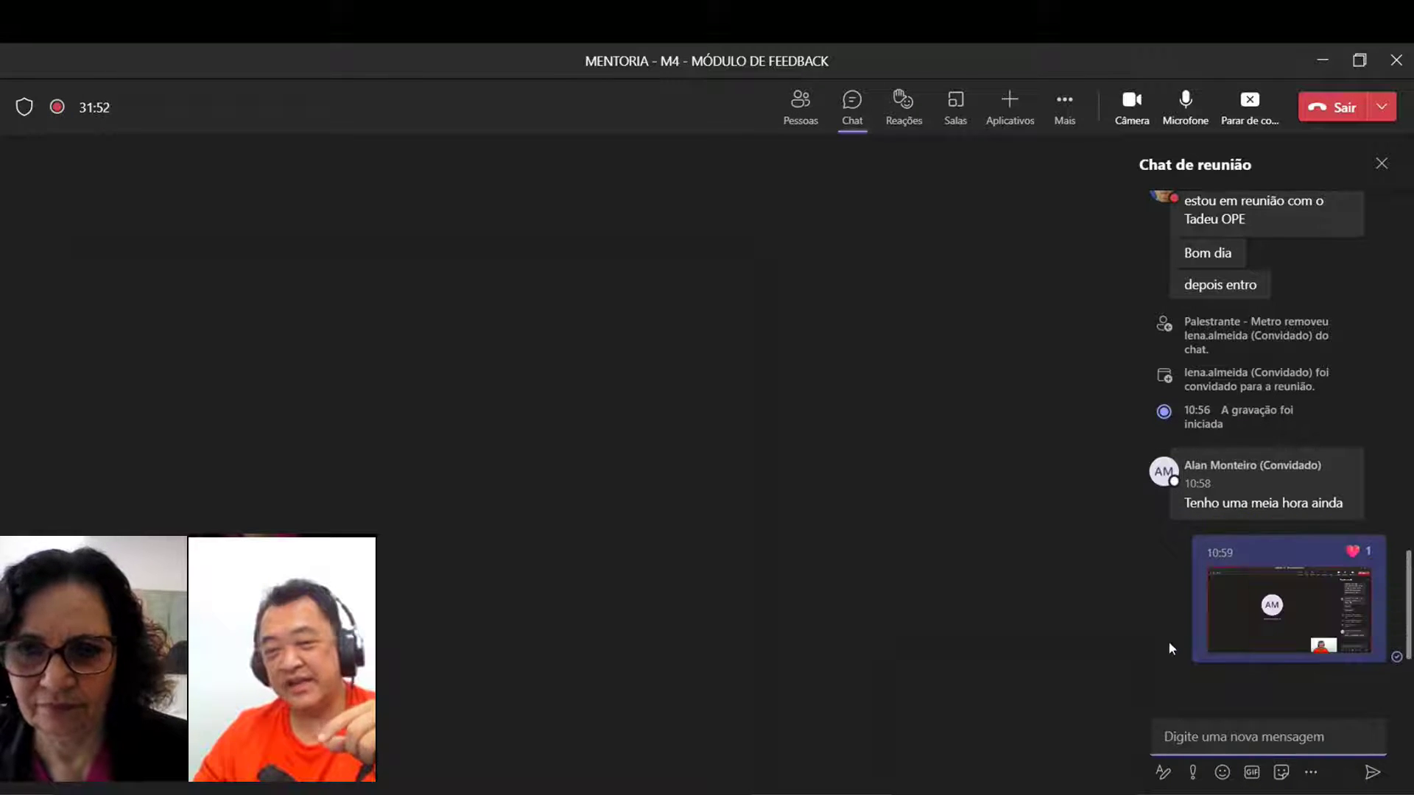
pyautogui.moveTo(1364, 592)
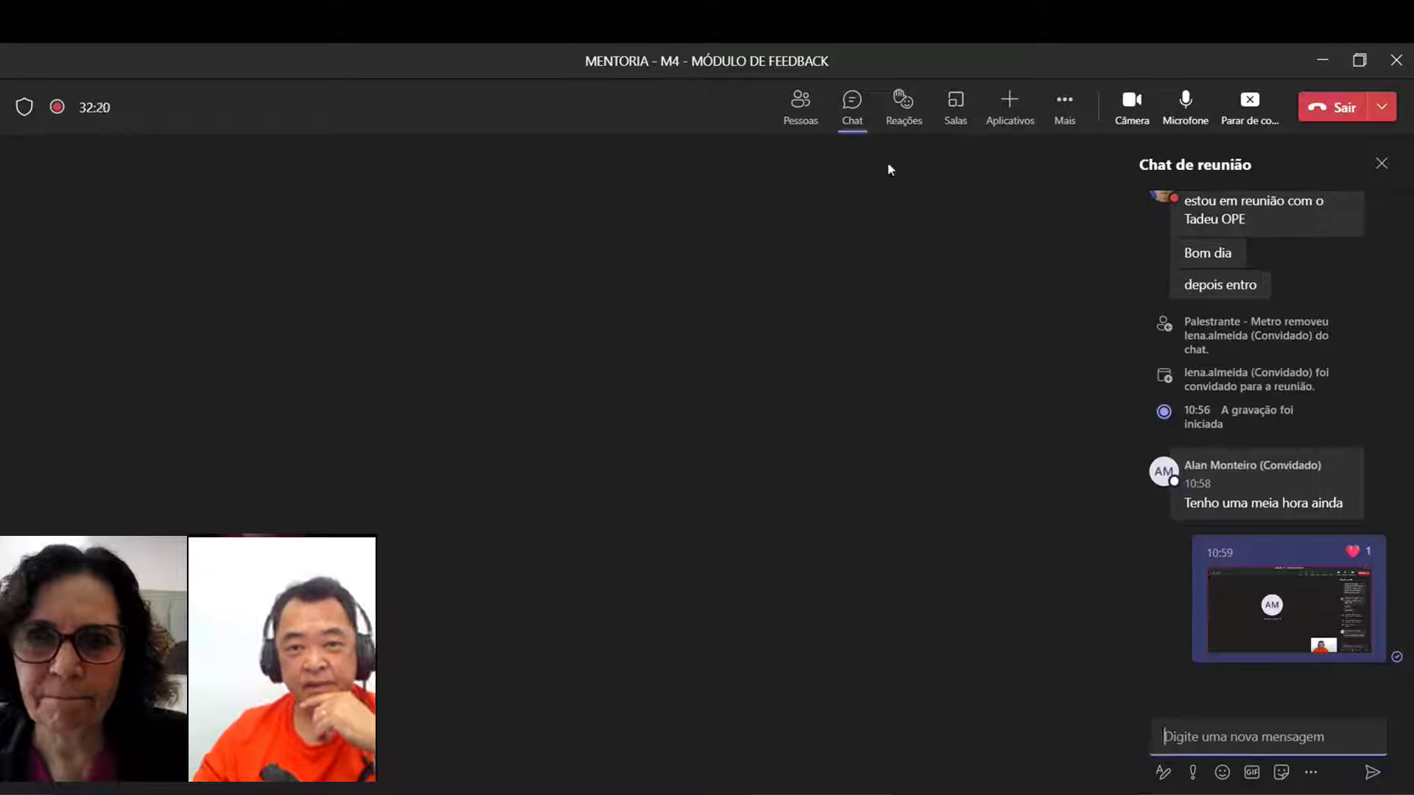
pyautogui.click(916, 111)
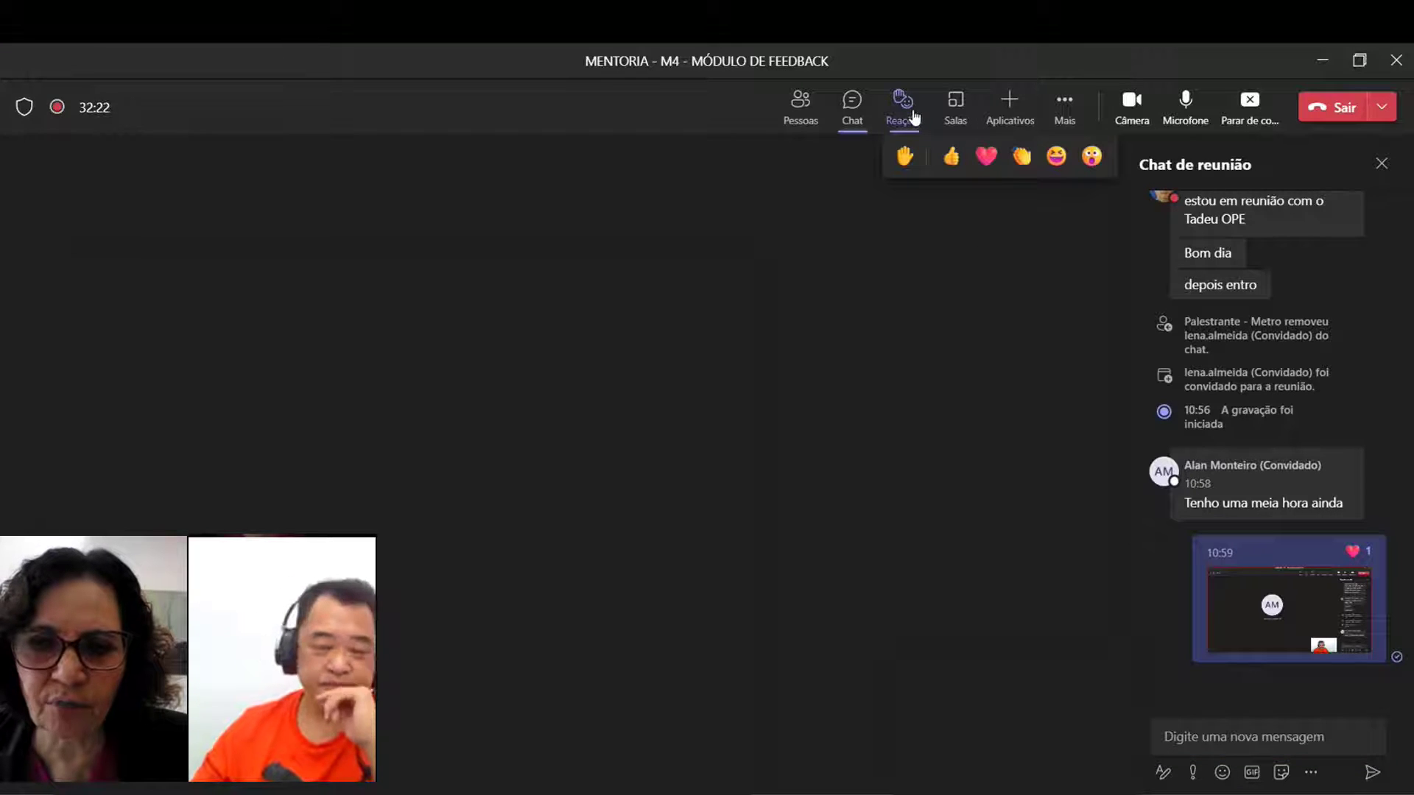
pyautogui.click(850, 109)
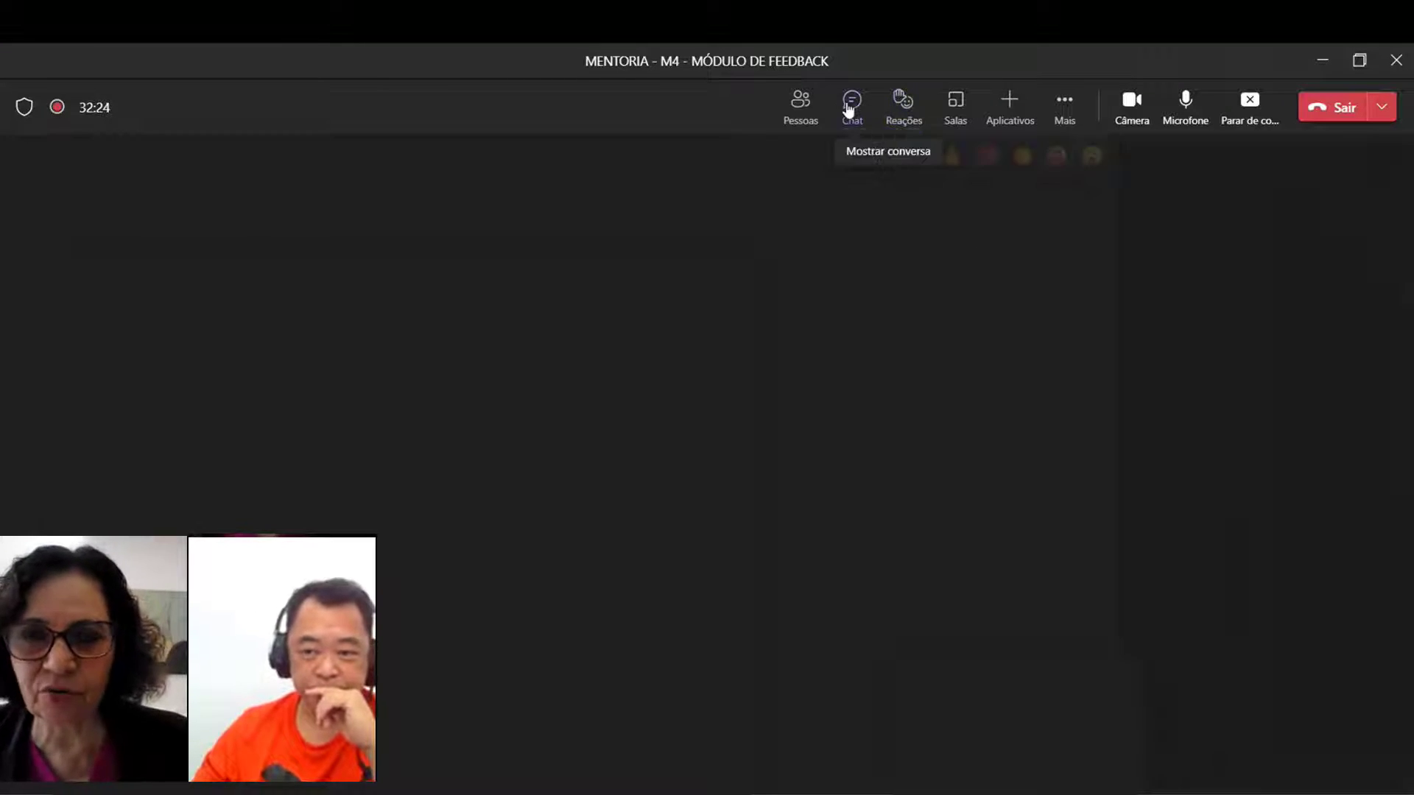
pyautogui.click(850, 109)
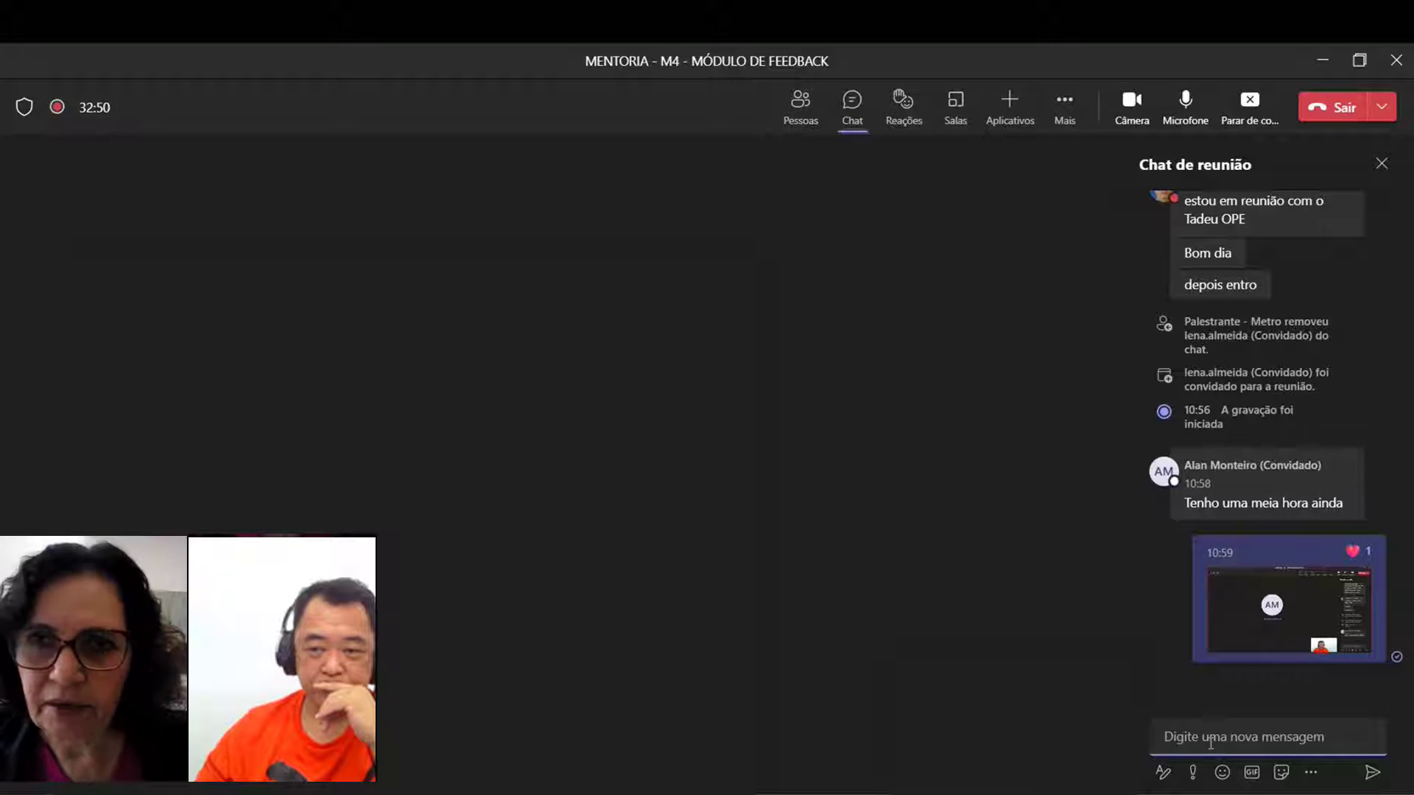
# Step: Add a thumbs-up reaction to the guest's chat message "Tenho uma meia hora ainda"
pyautogui.moveTo(1317, 540)
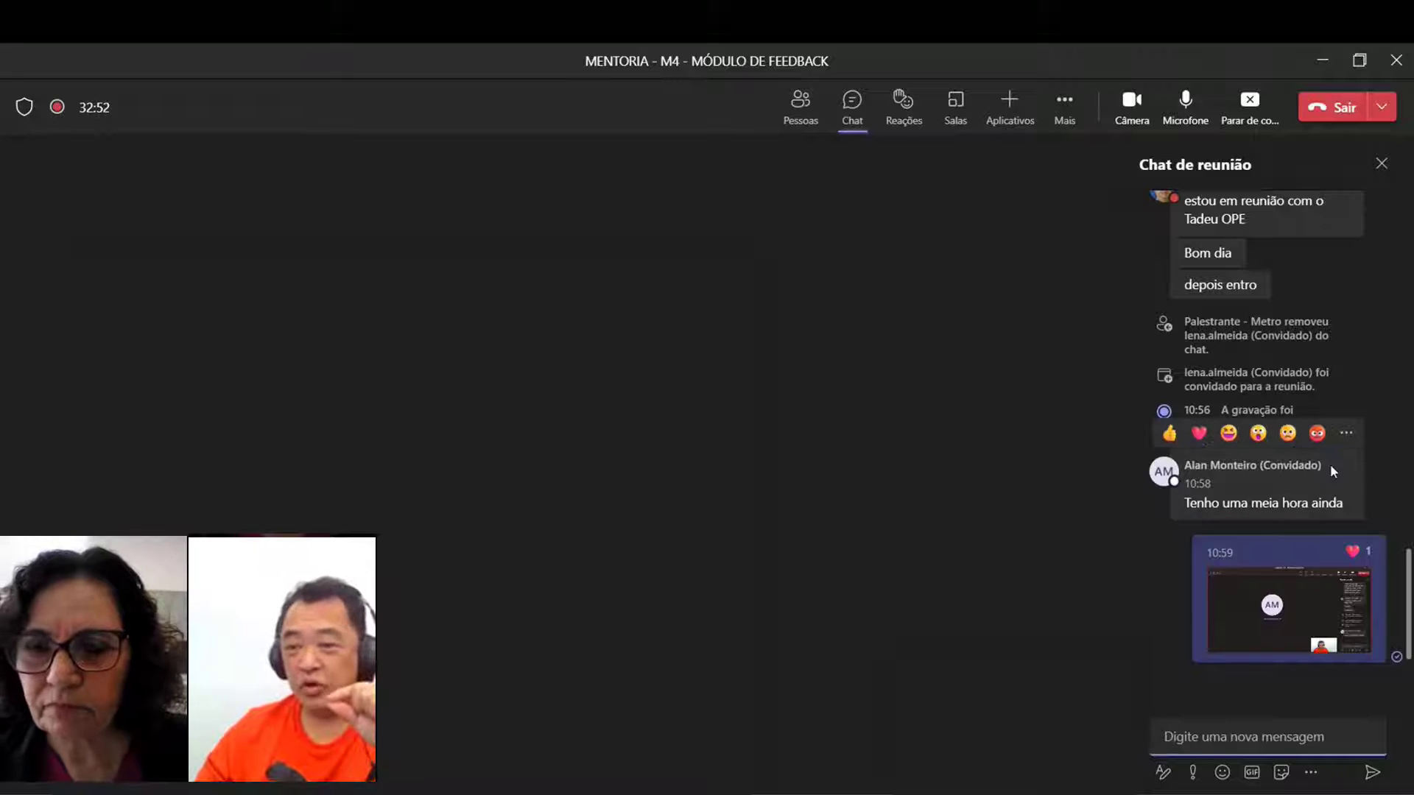
pyautogui.click(1179, 740)
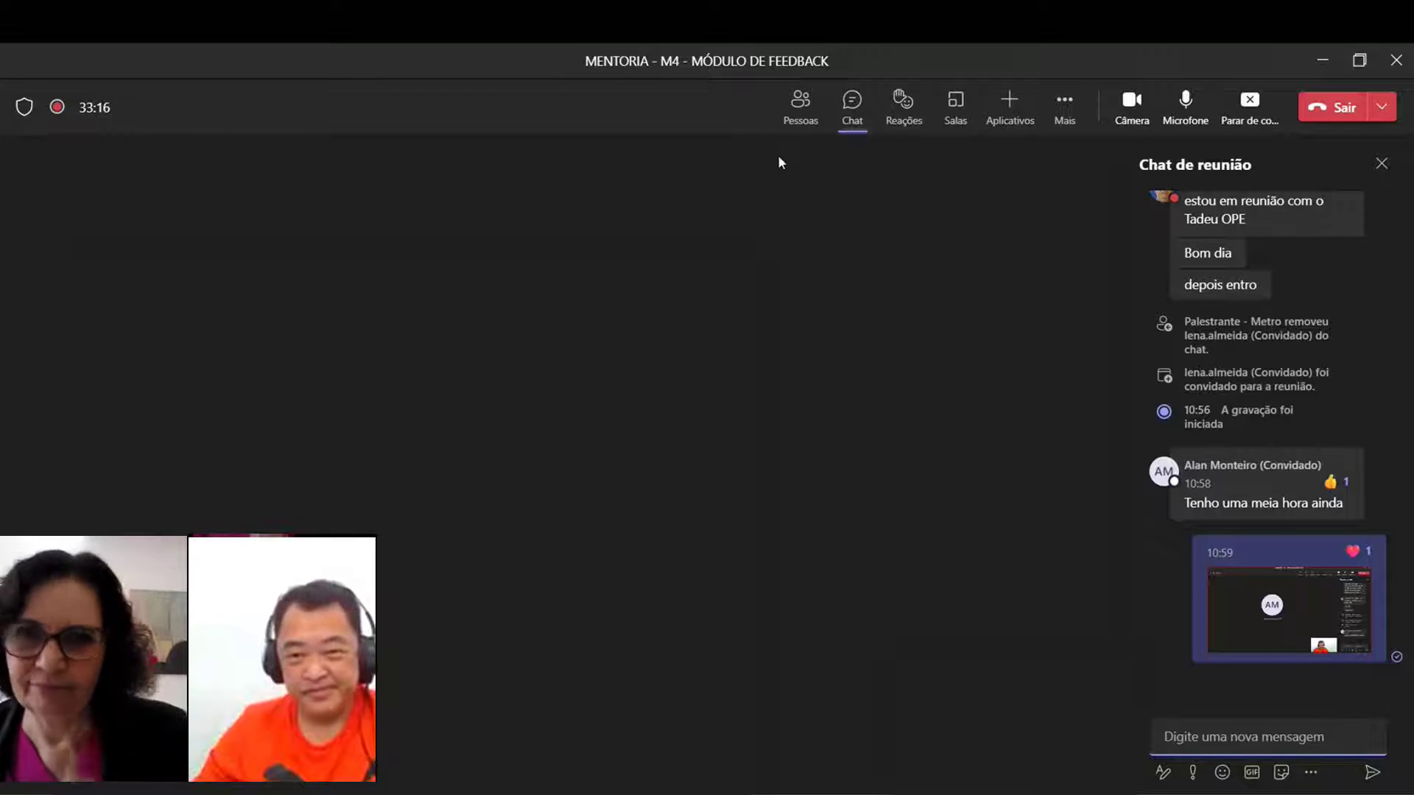
# Step: Raise the hand in the meeting and check the raised-hand marker in the participants list
pyautogui.click(902, 124)
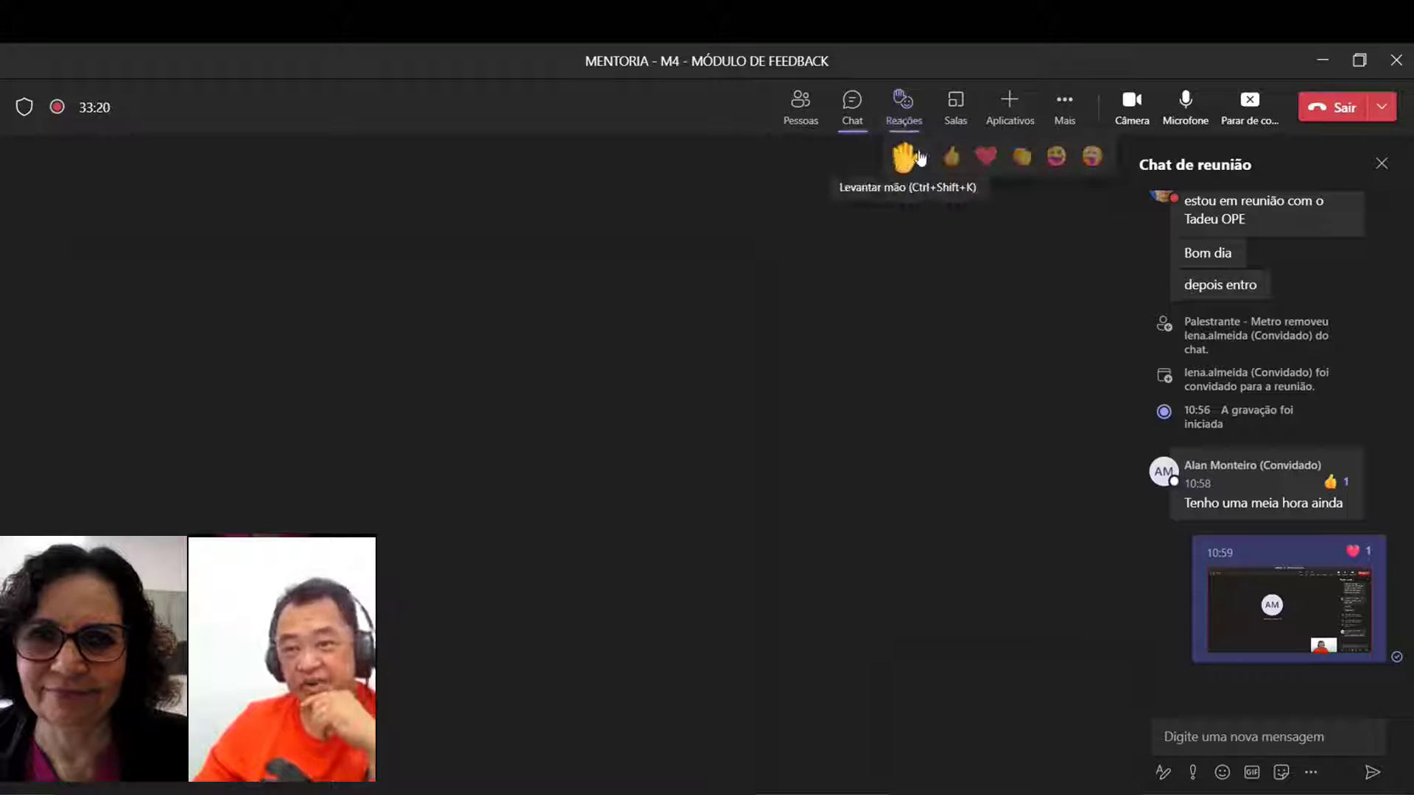
pyautogui.click(911, 169)
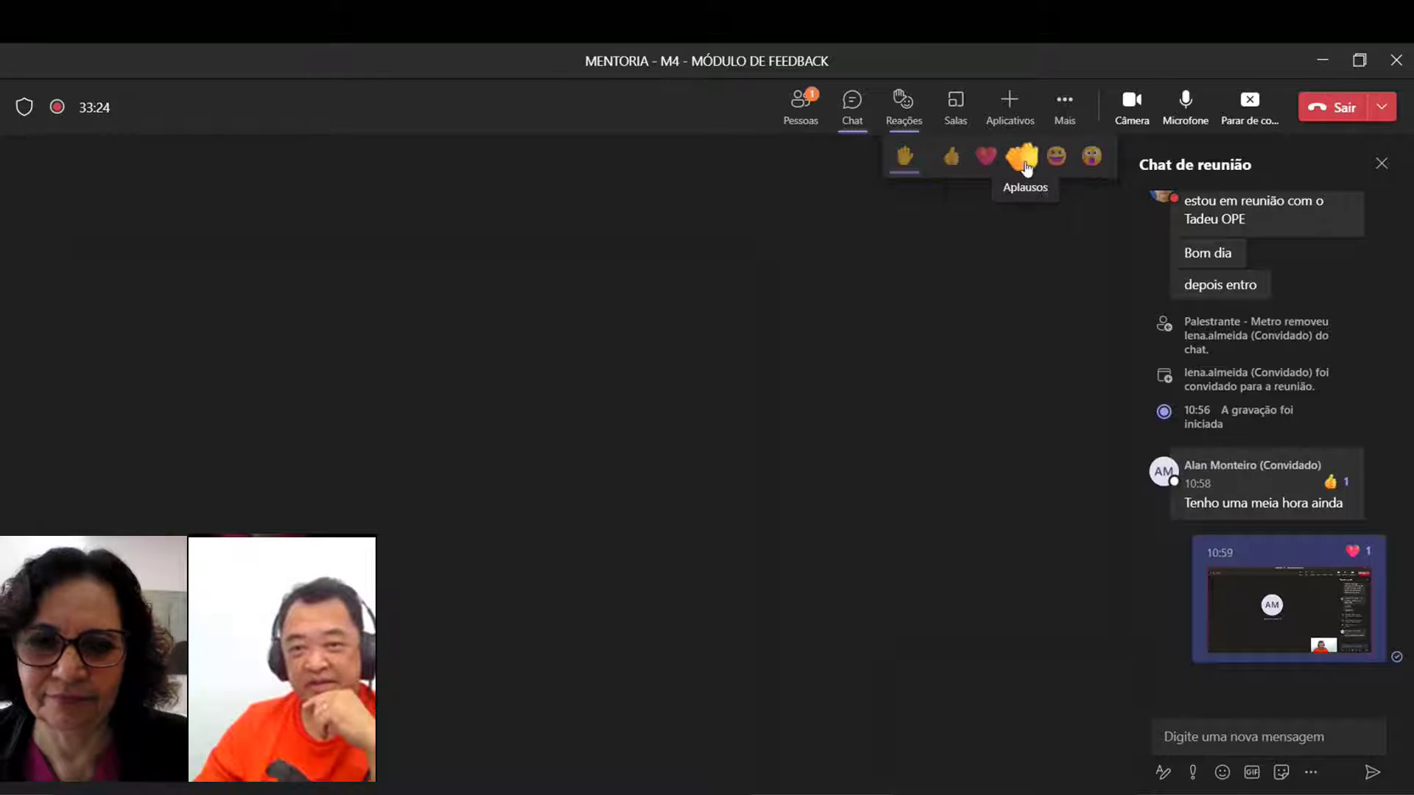
pyautogui.click(801, 112)
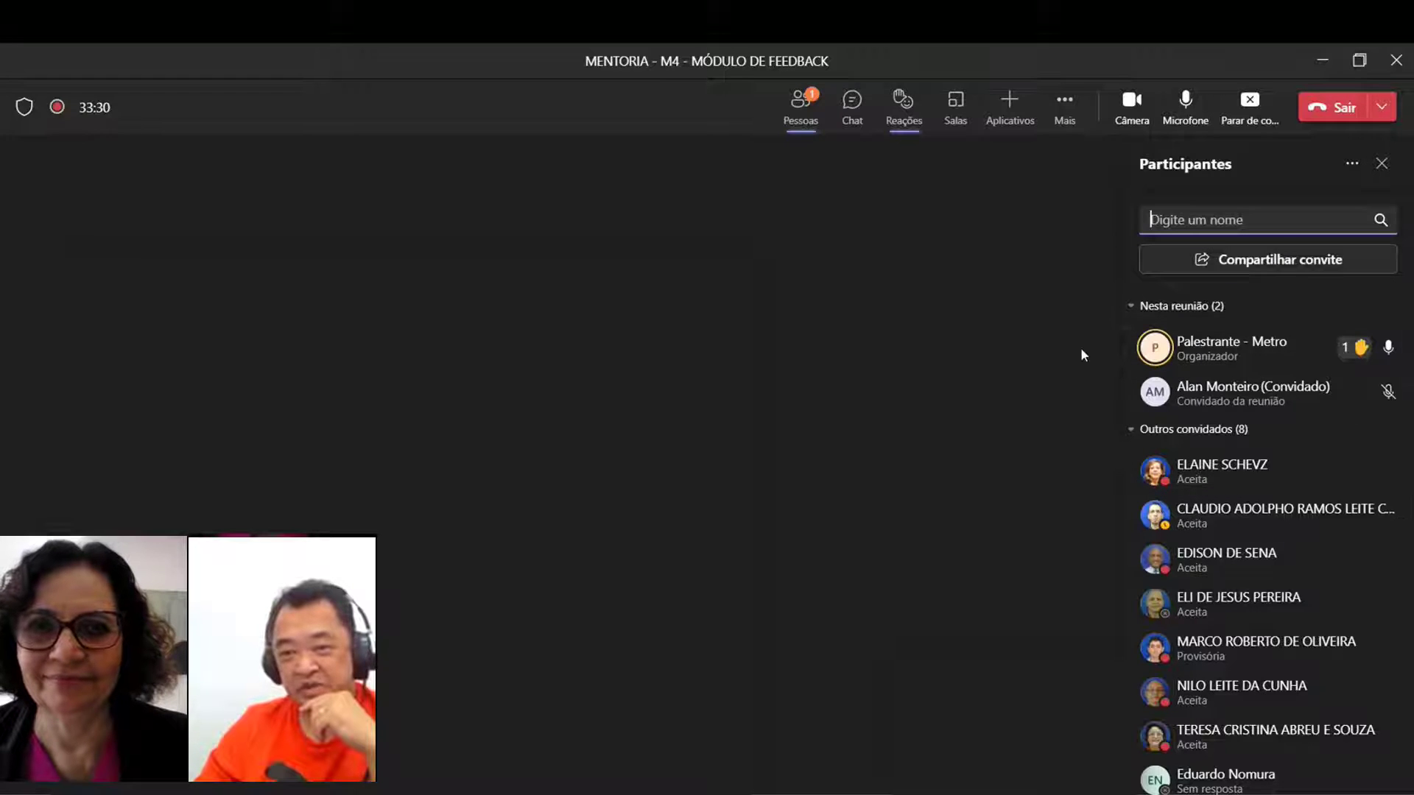
pyautogui.scroll(-1, 1252, 619)
pyautogui.scroll(1, 1251, 618)
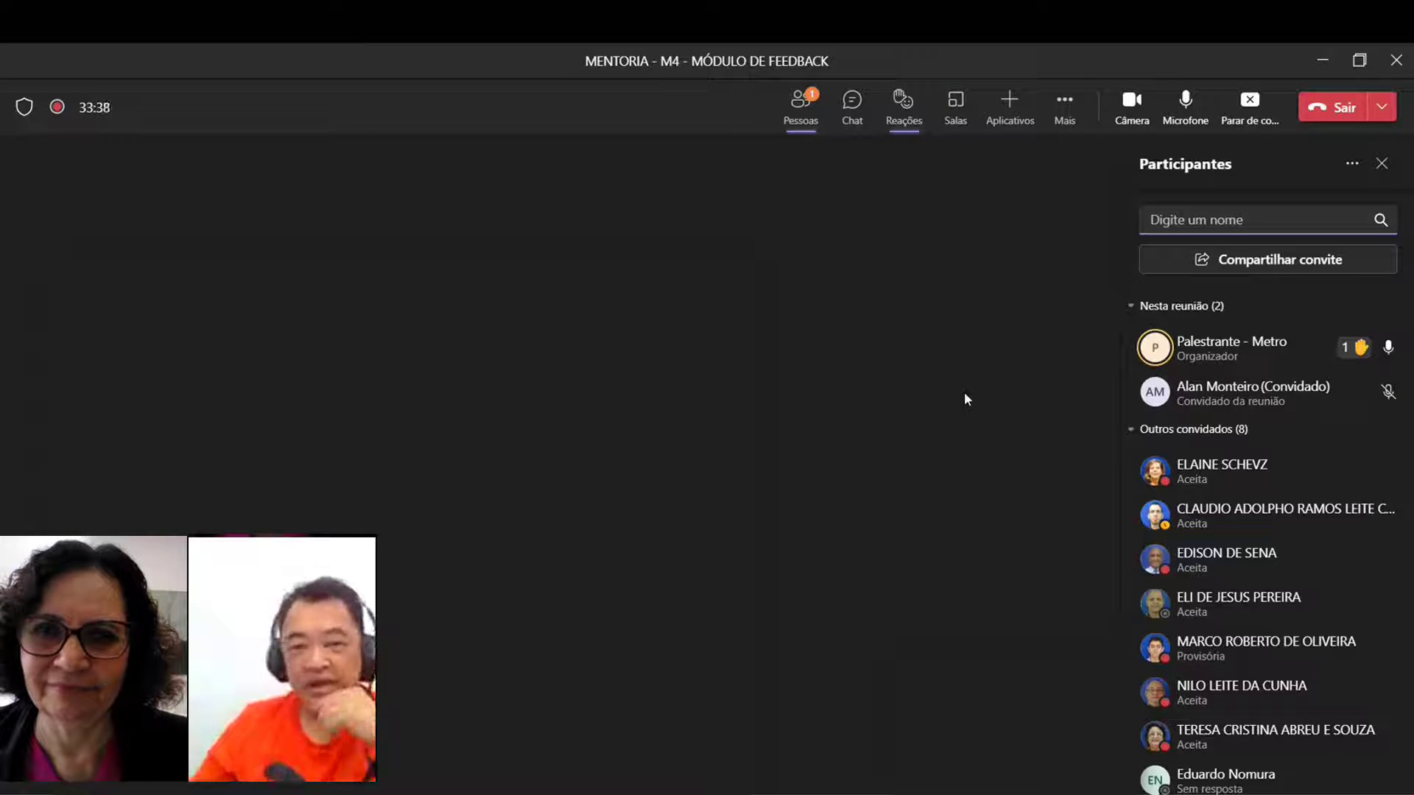
# Step: Lower the raised hand and dismiss the notification about it
pyautogui.click(901, 111)
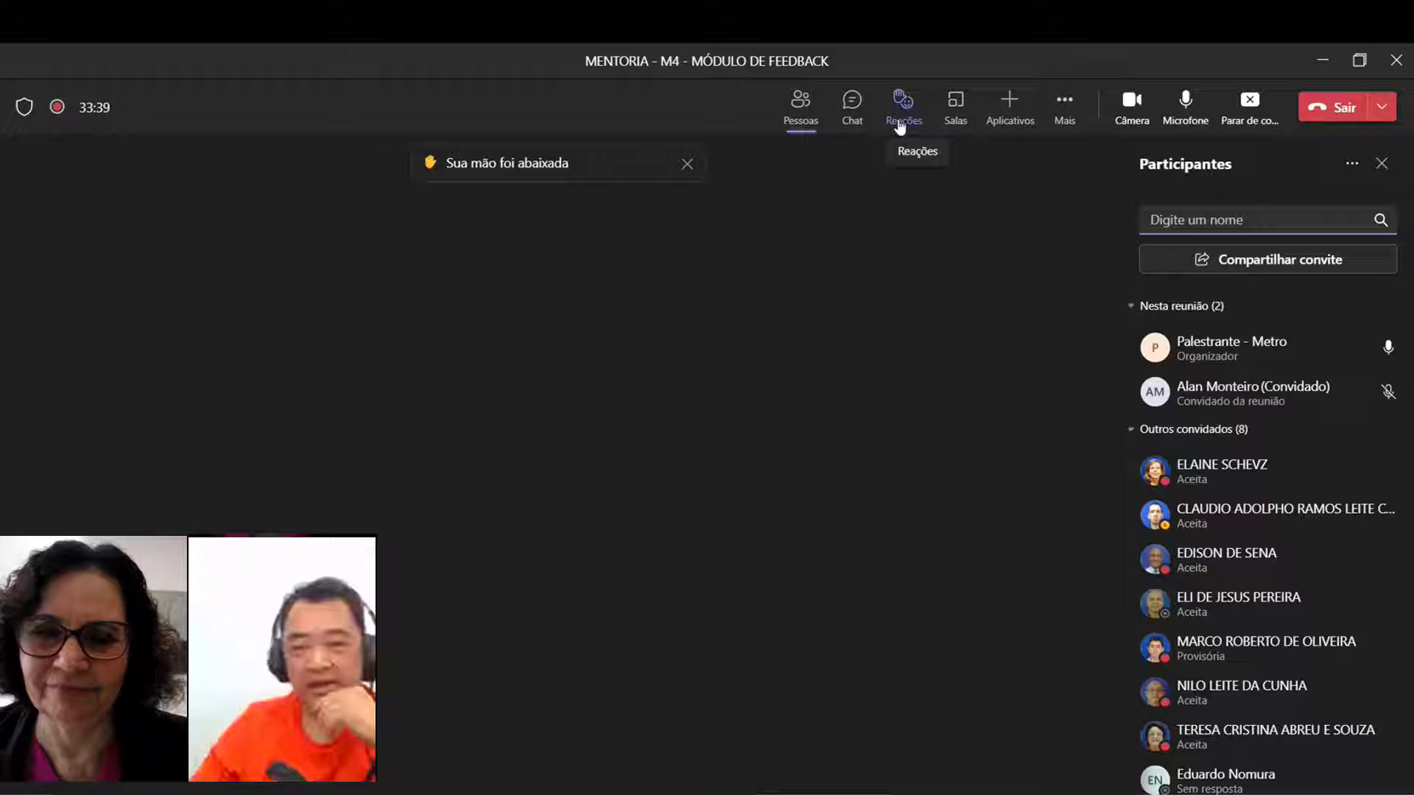
pyautogui.click(687, 167)
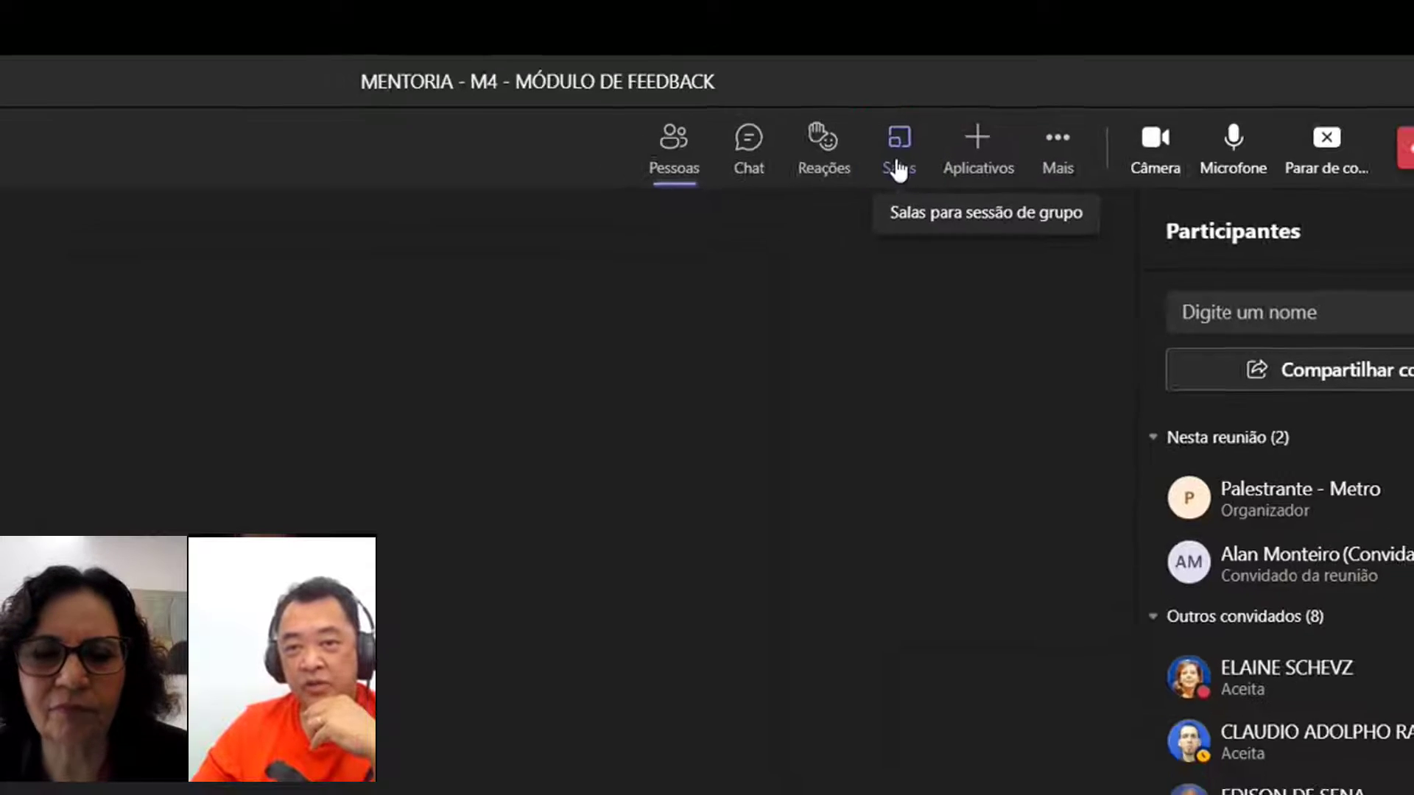
# Step: Start creating breakout rooms for the meeting and set the number of rooms to 1
pyautogui.click(899, 168)
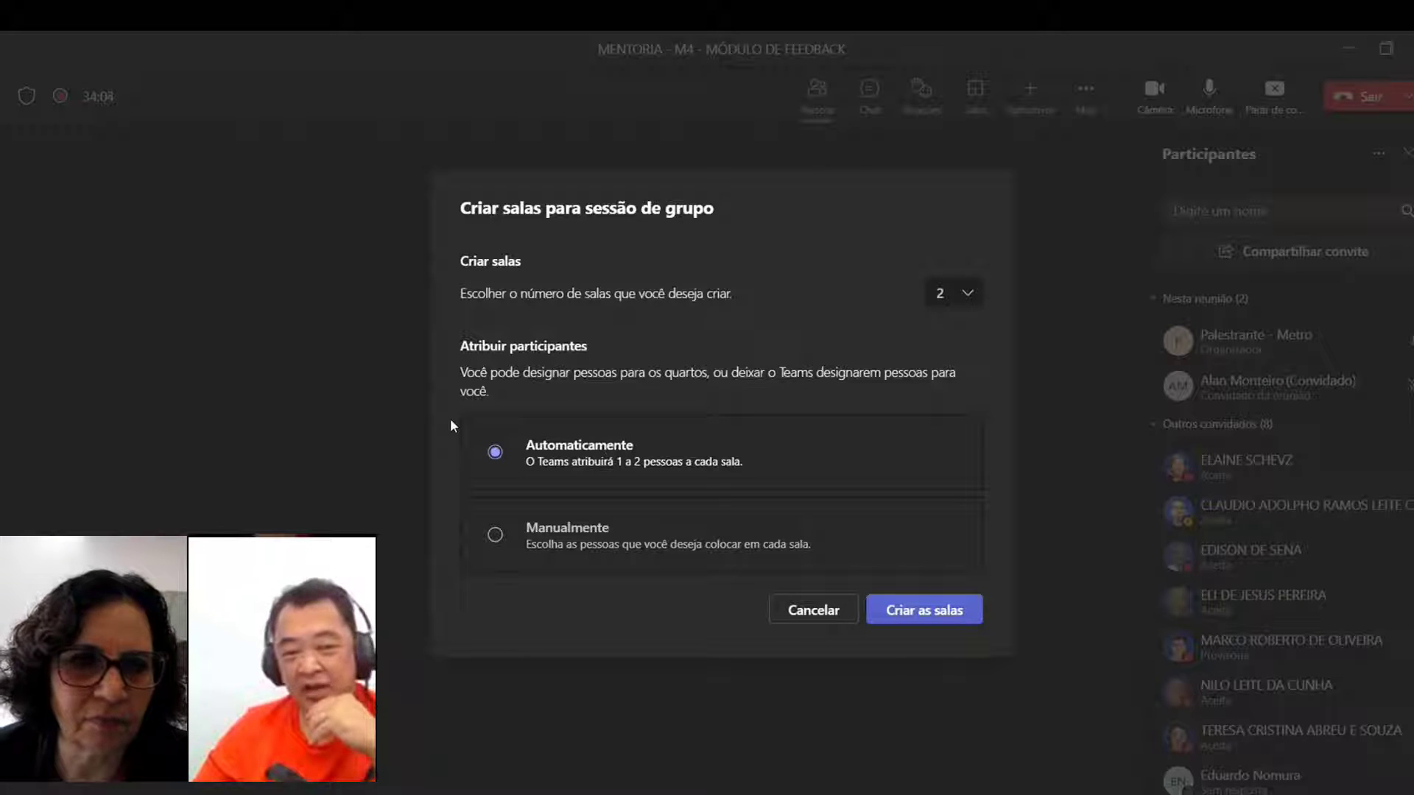
pyautogui.click(965, 298)
pyautogui.click(944, 321)
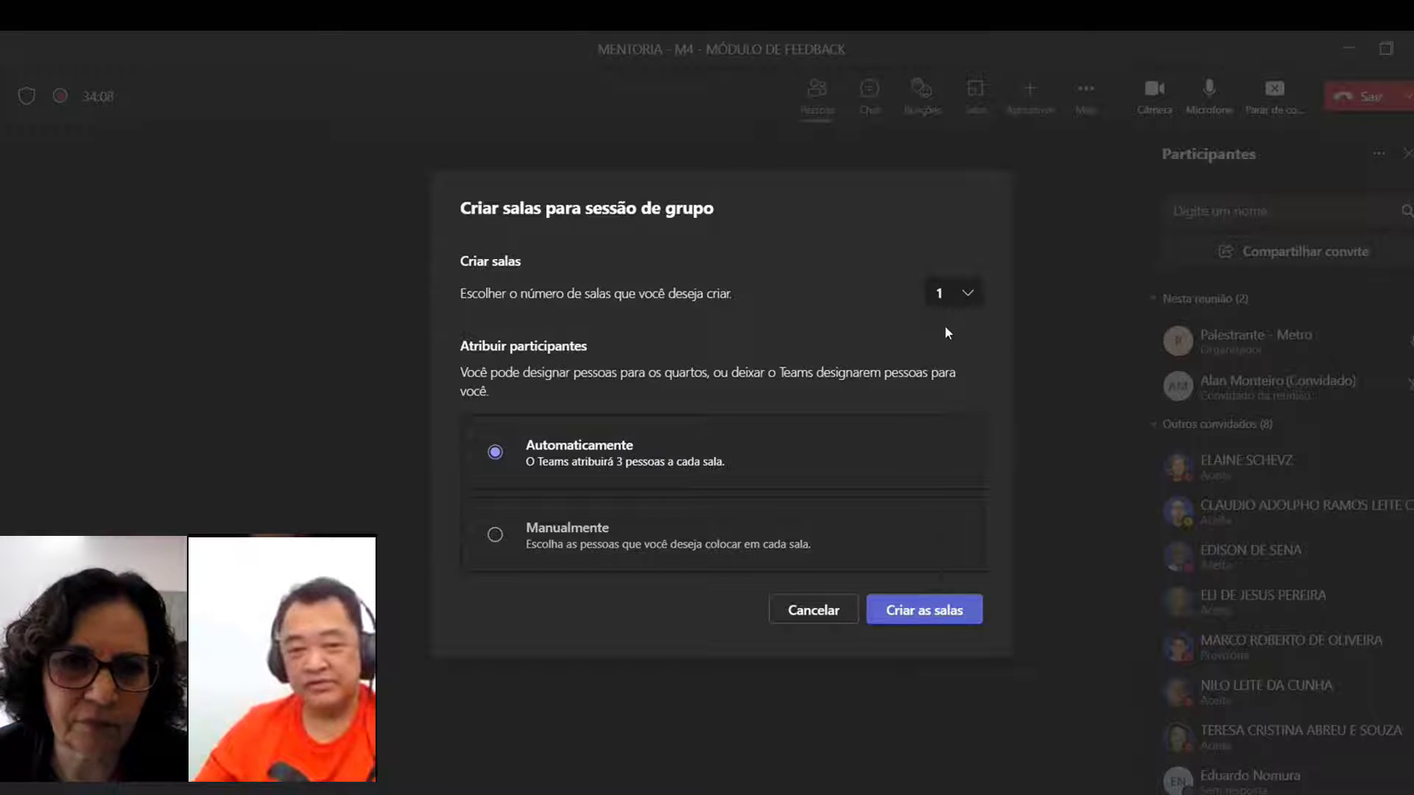
# Step: Try other breakout room counts, choosing 2, 4 and 2 again, to compare the automatic distribution of participants
pyautogui.click(965, 300)
pyautogui.click(943, 354)
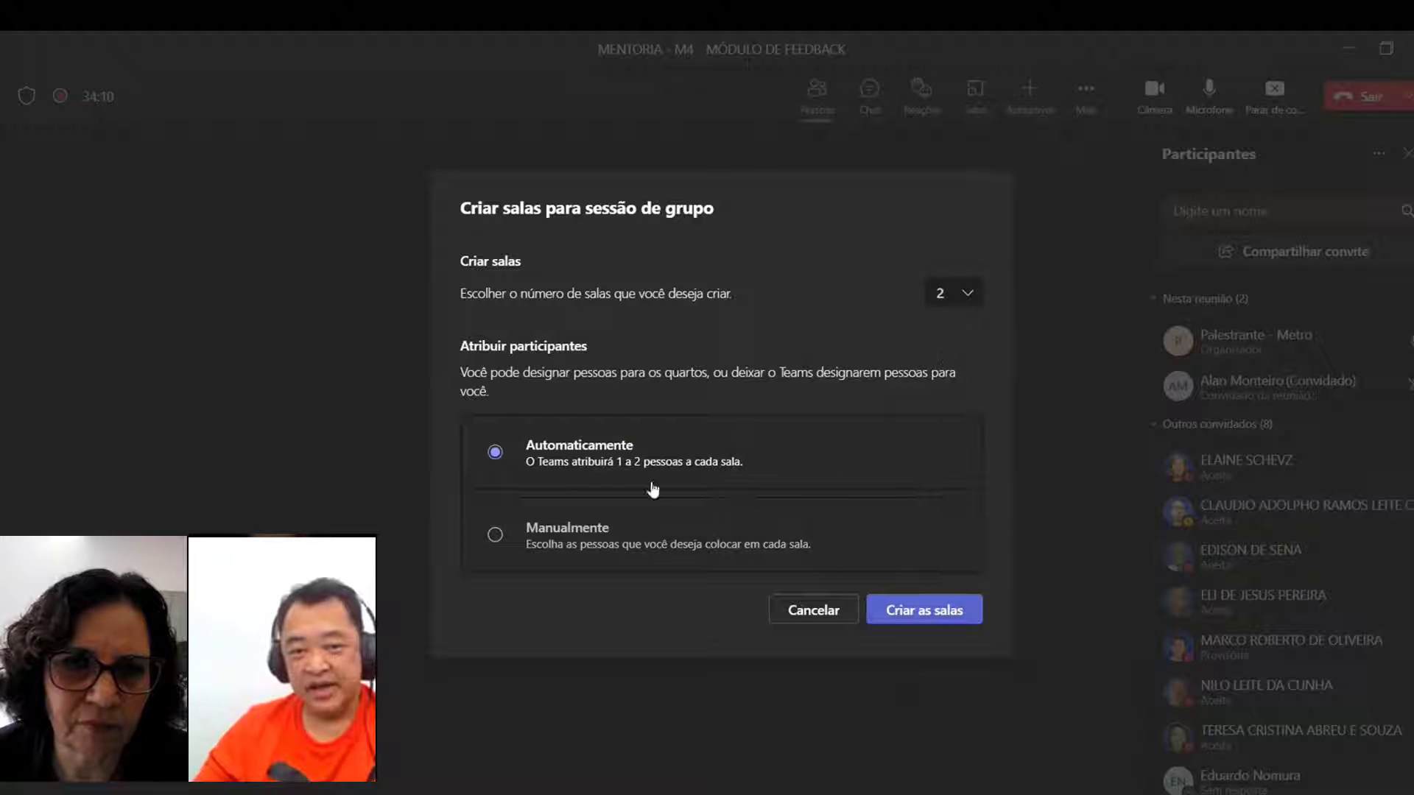
pyautogui.click(967, 298)
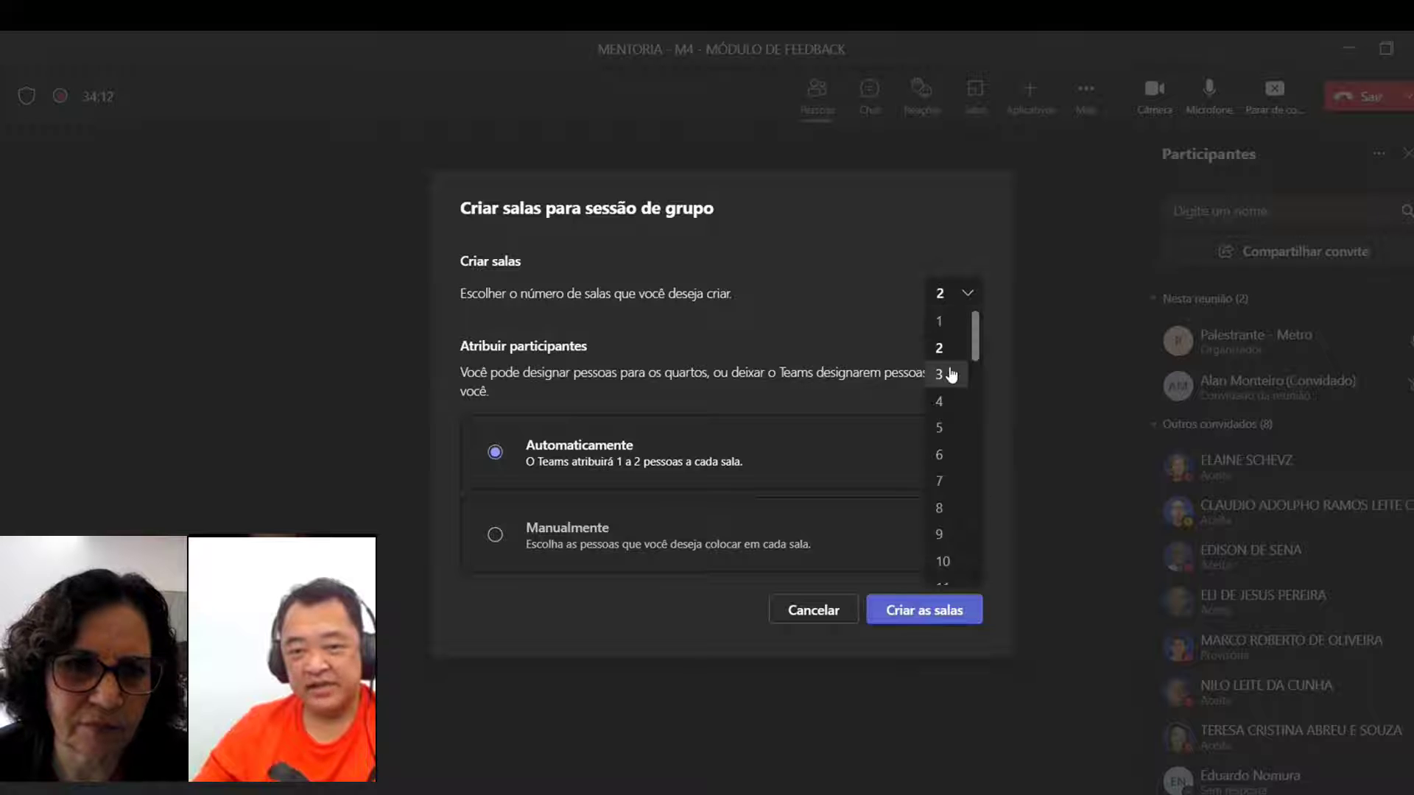
pyautogui.click(944, 401)
pyautogui.click(966, 294)
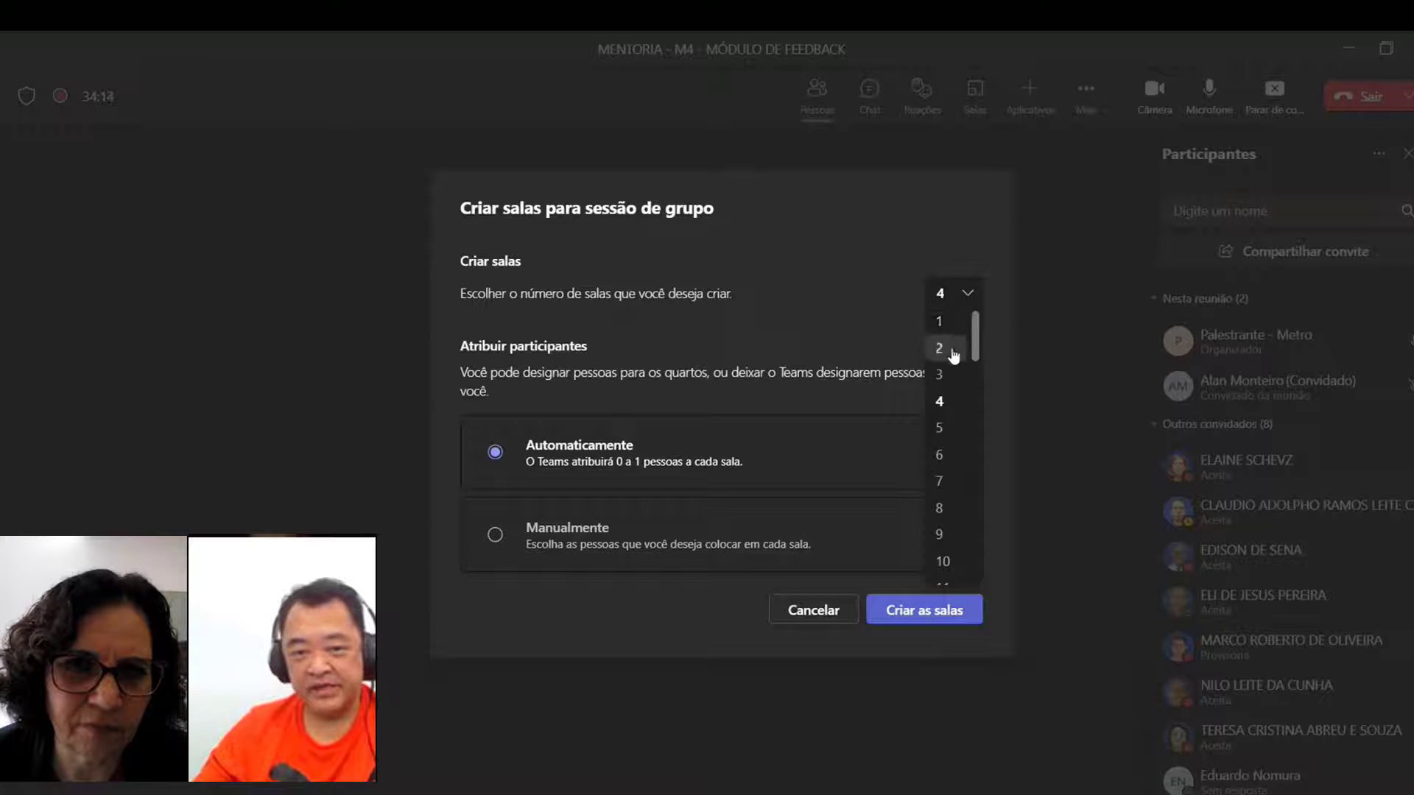
pyautogui.click(951, 353)
# Step: Set the number of breakout rooms to 1, choose manual participant assignment and create the room
pyautogui.click(966, 296)
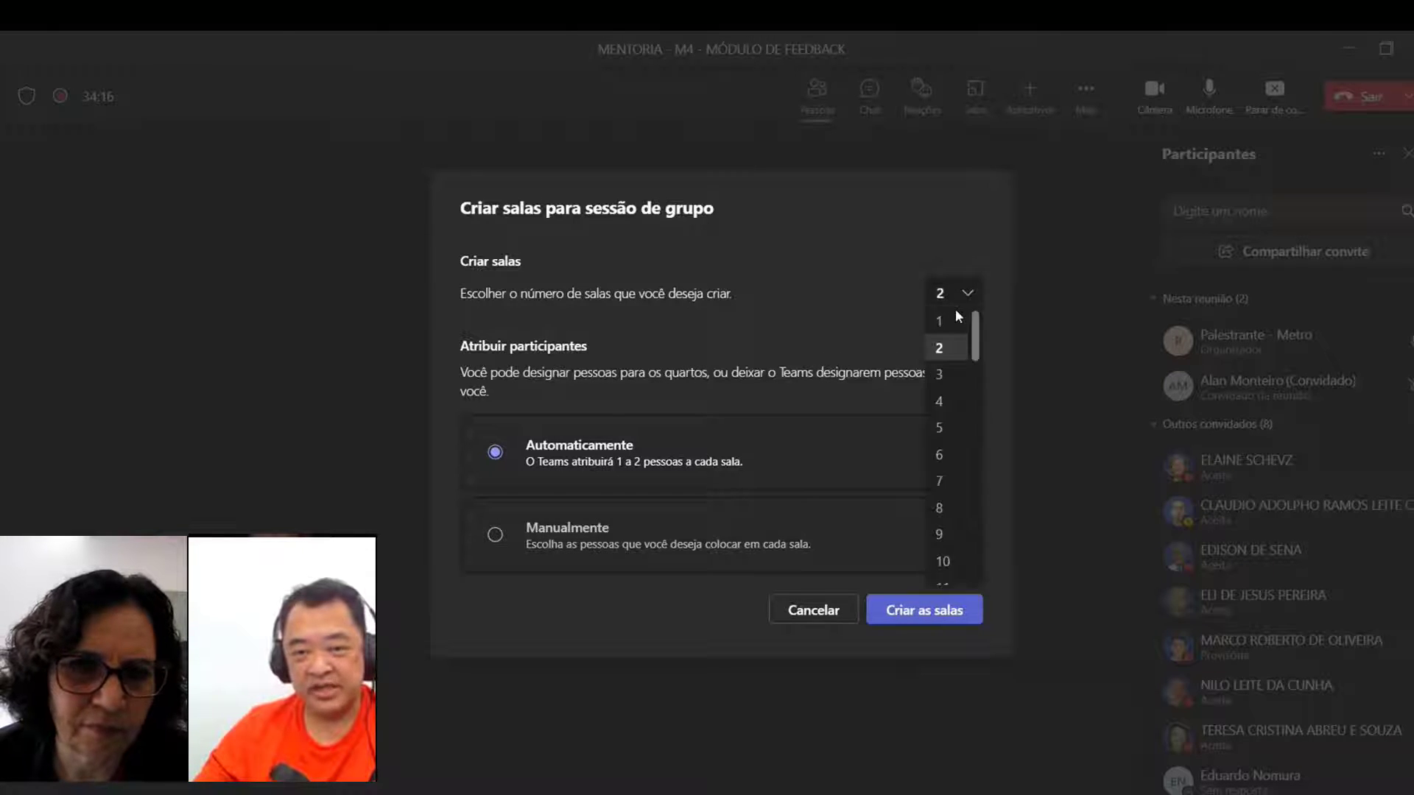
pyautogui.scroll(1, 947, 327)
pyautogui.click(946, 321)
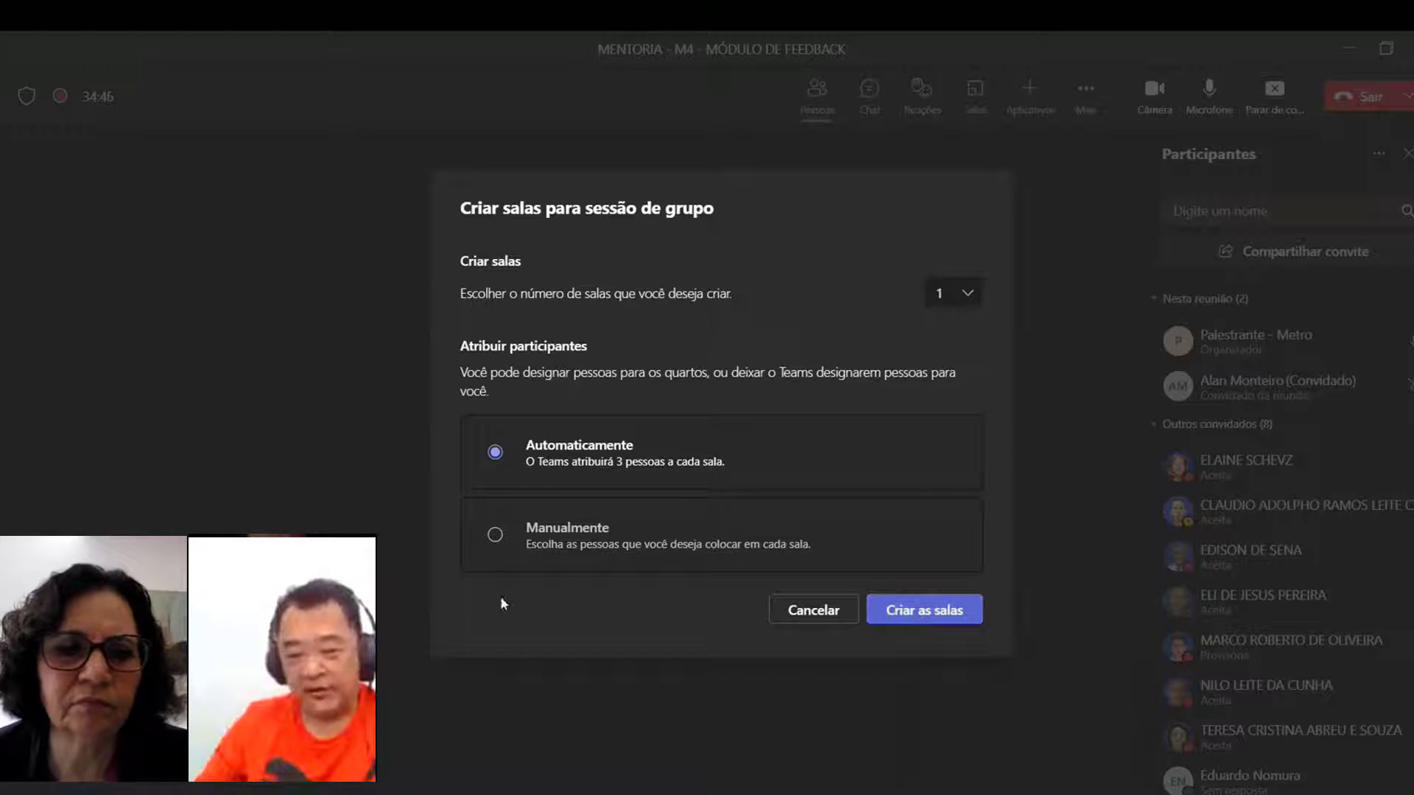
pyautogui.click(492, 540)
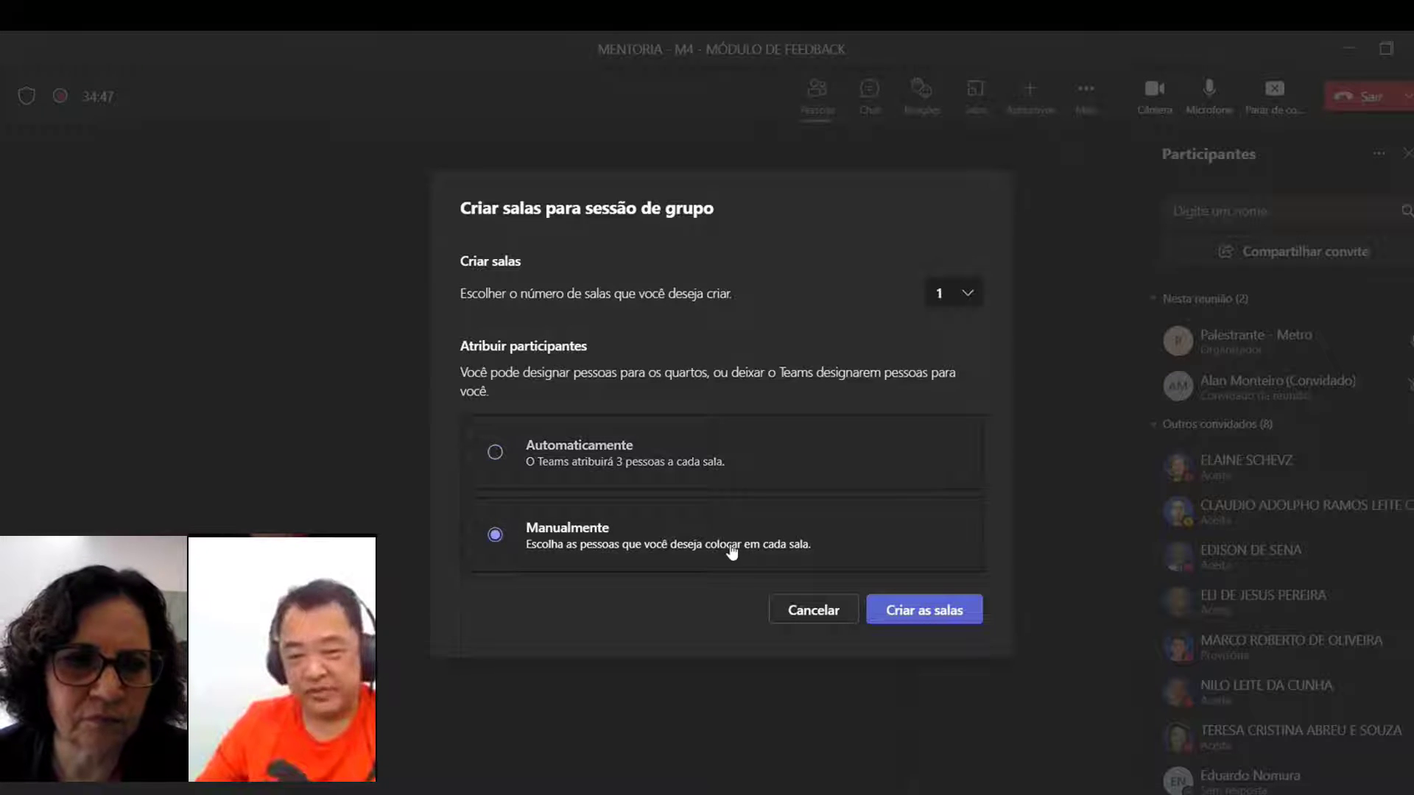
pyautogui.click(929, 619)
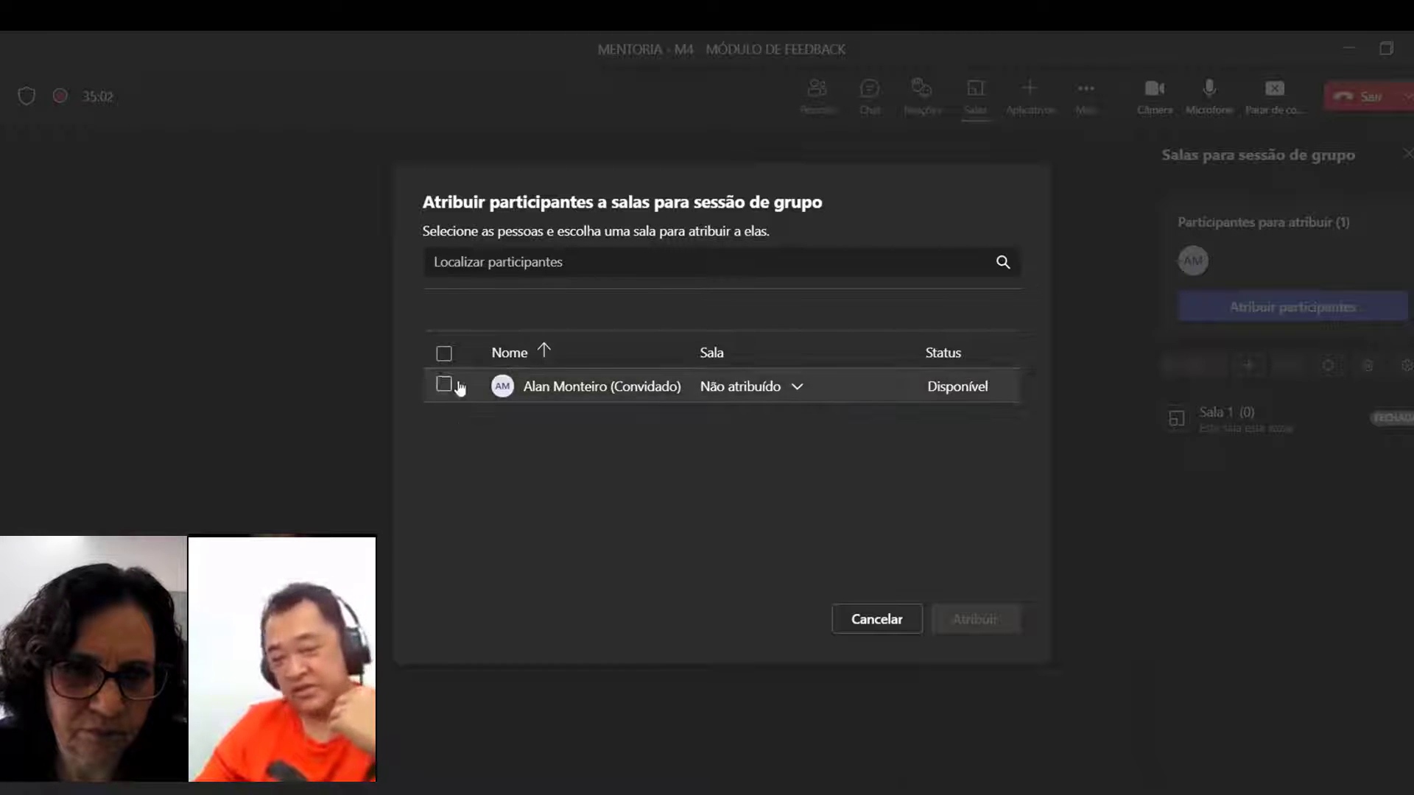
# Step: Try assigning the guest participant to Sala 1, and set the room back to Não atribuído
pyautogui.click(789, 393)
pyautogui.click(790, 391)
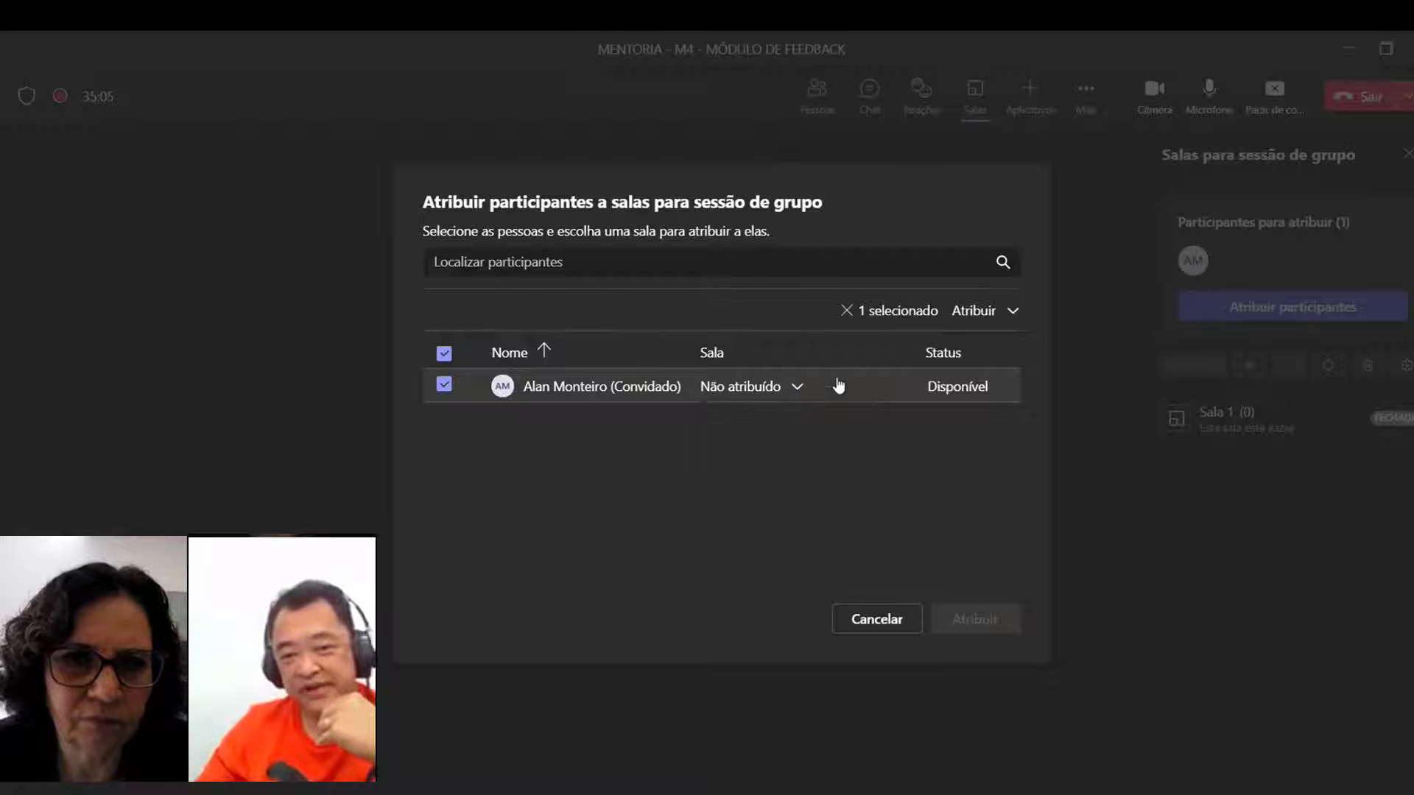
pyautogui.click(787, 395)
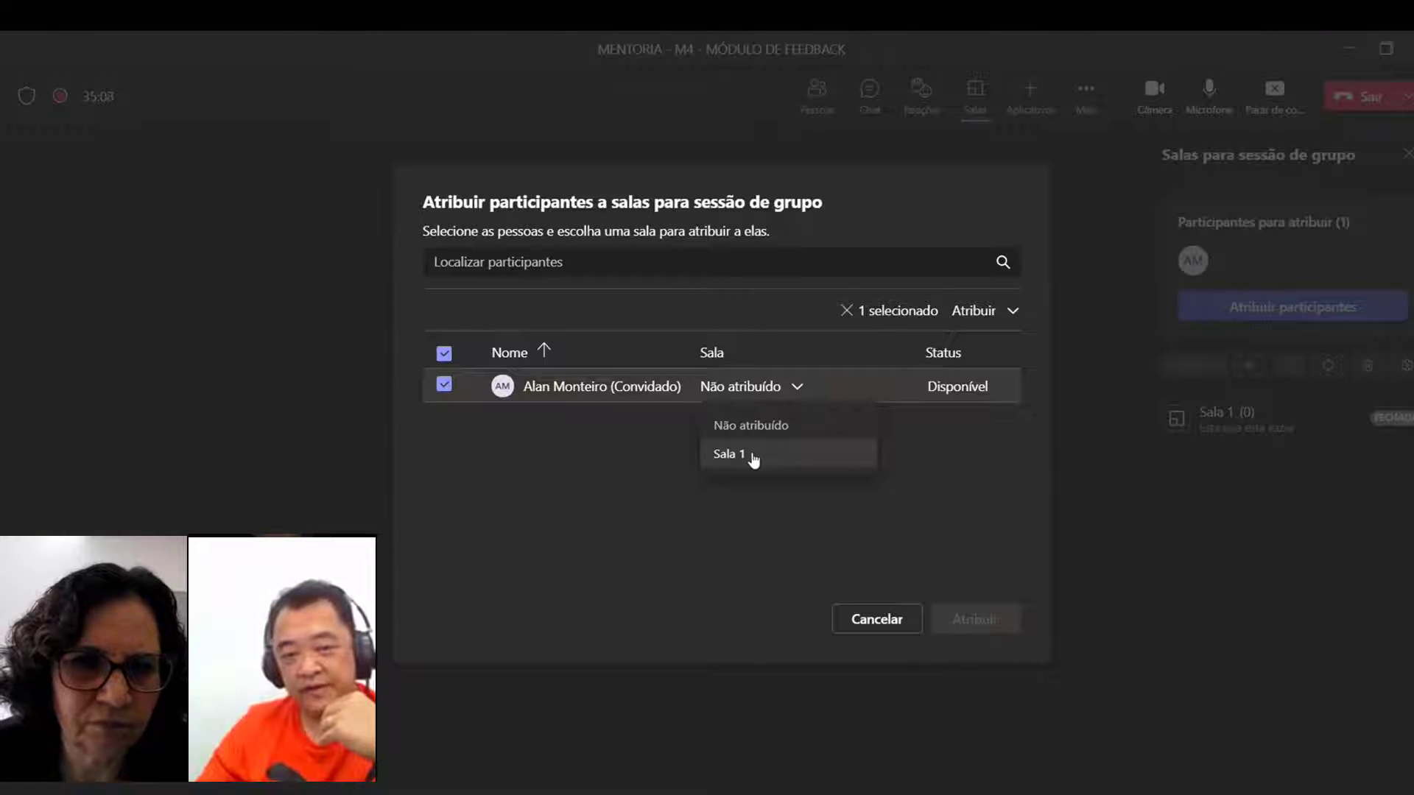
pyautogui.click(776, 455)
pyautogui.click(743, 397)
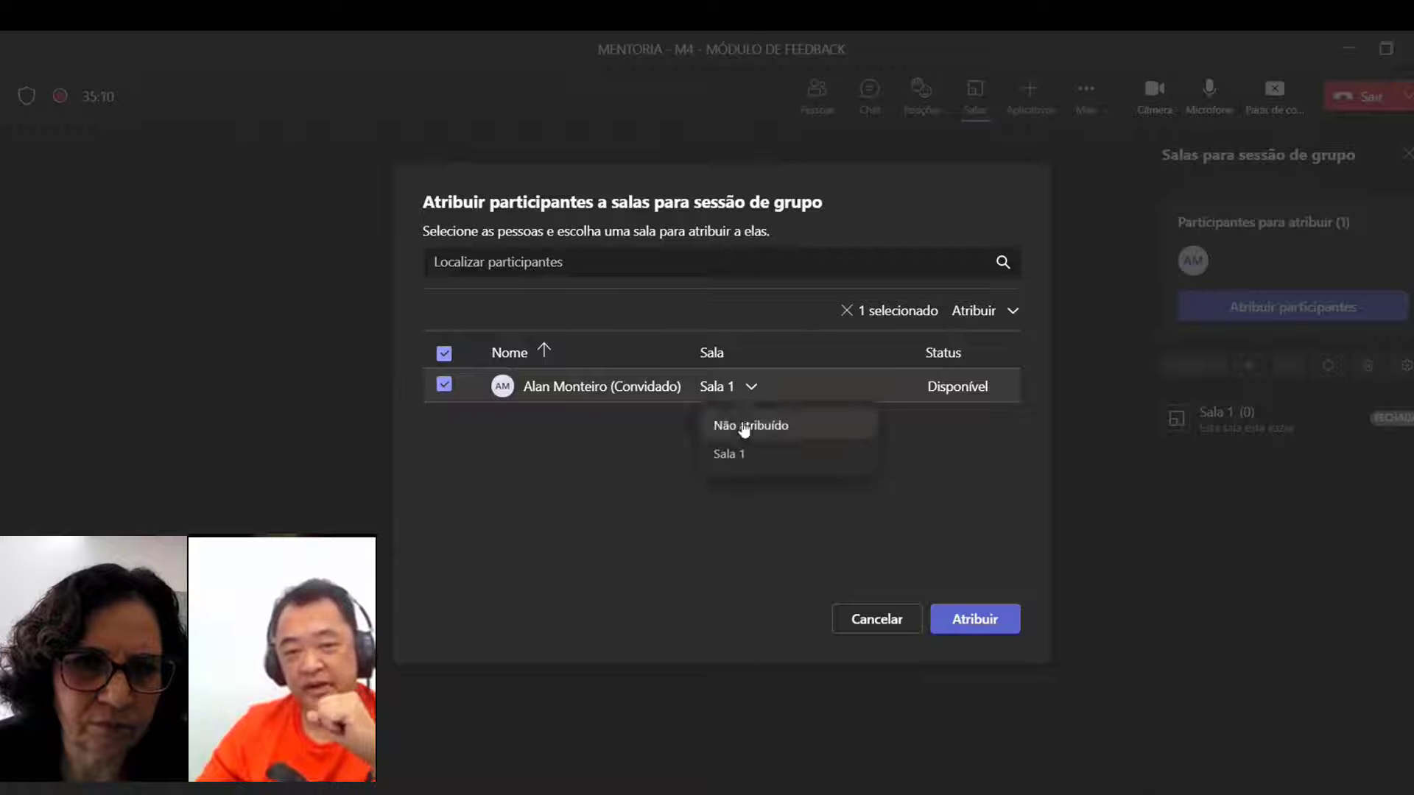
pyautogui.click(744, 425)
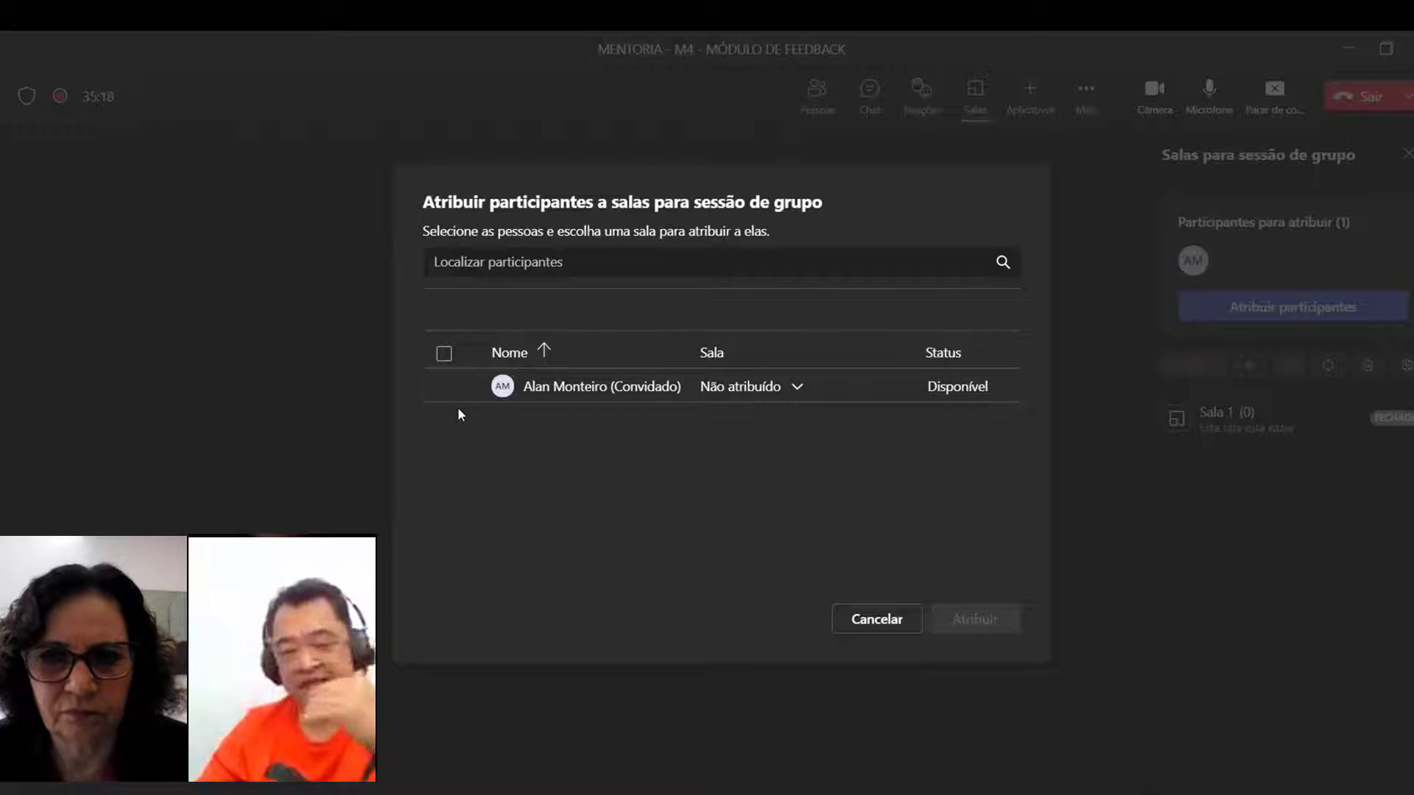
# Step: Select the guest participant, try the Sala 1 assignment once more and revert it to Não atribuído
pyautogui.click(442, 388)
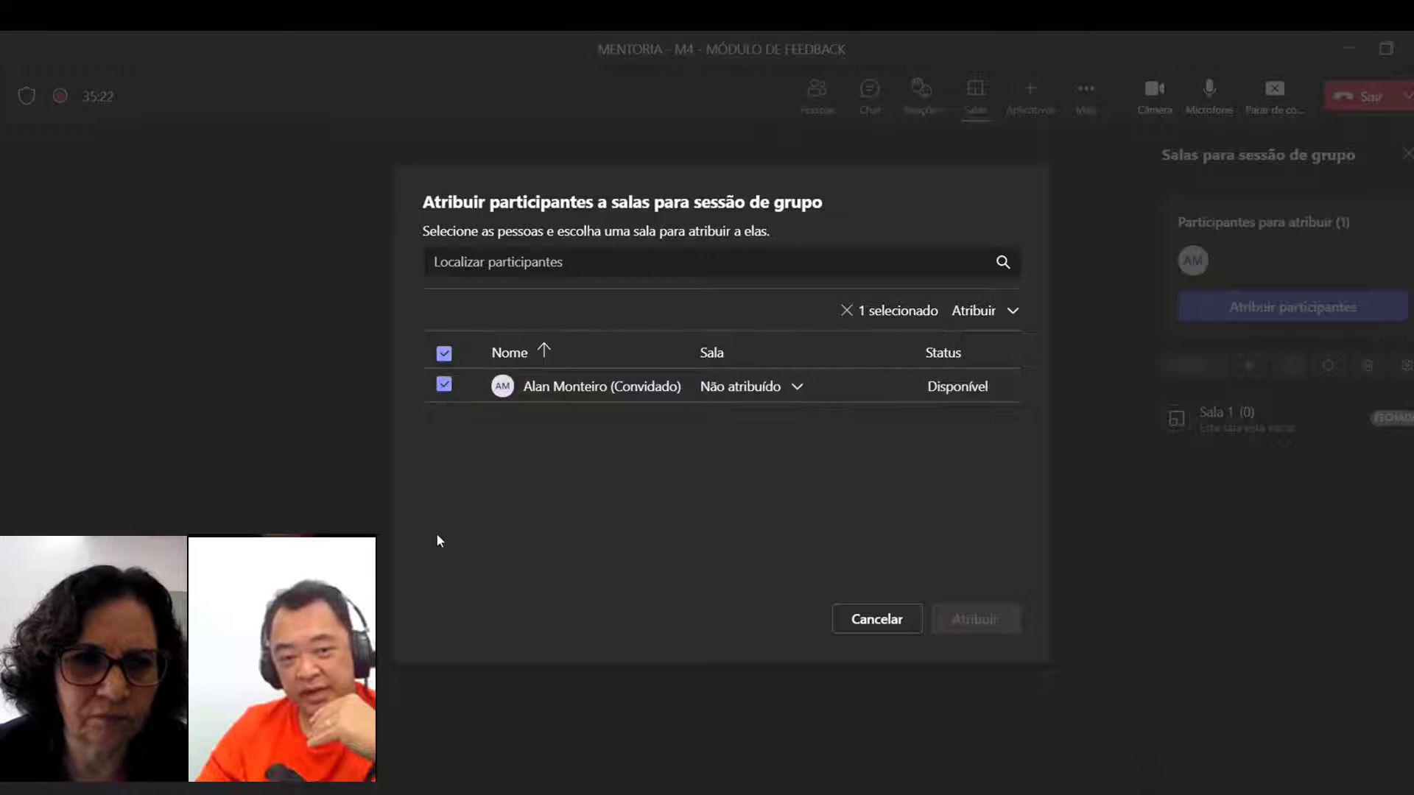
pyautogui.click(797, 389)
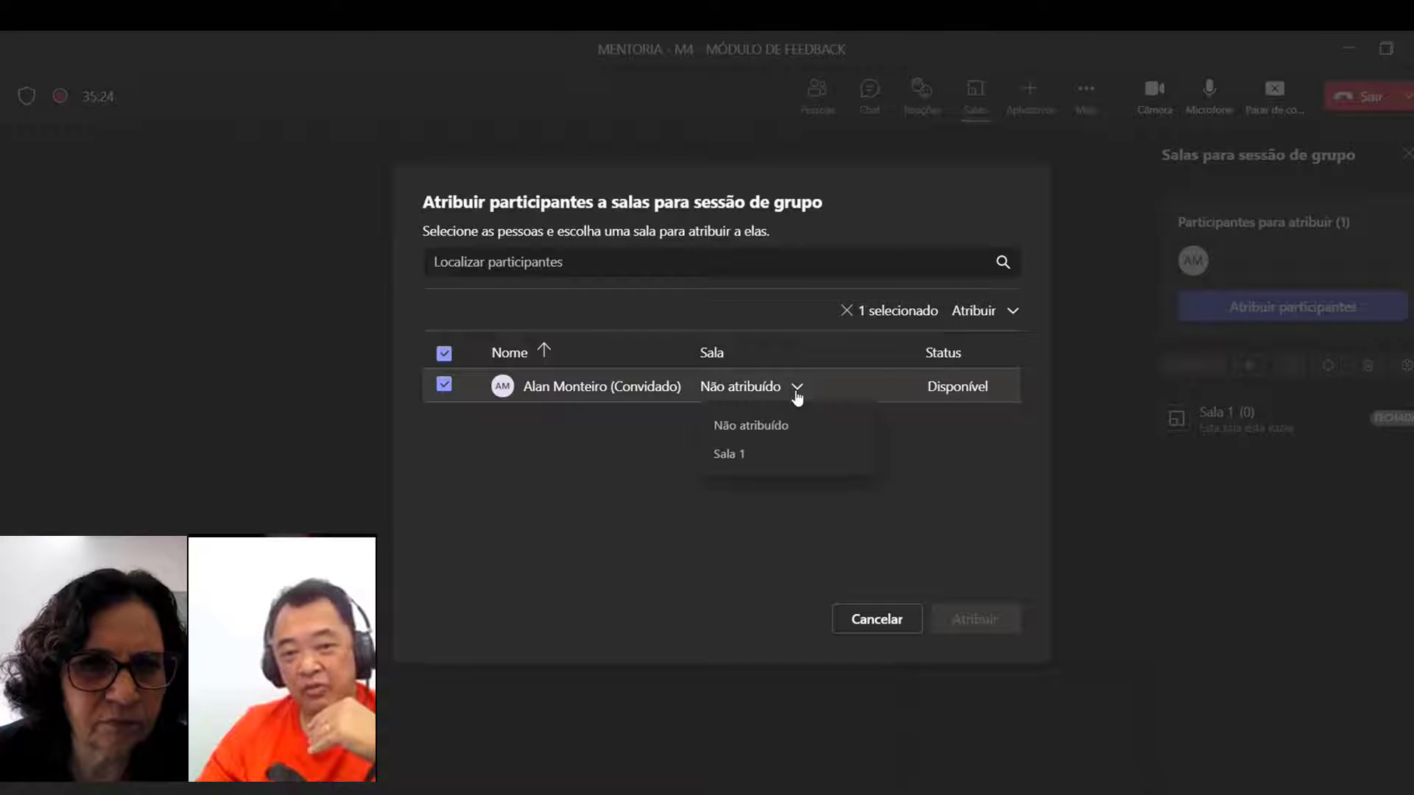
pyautogui.click(780, 452)
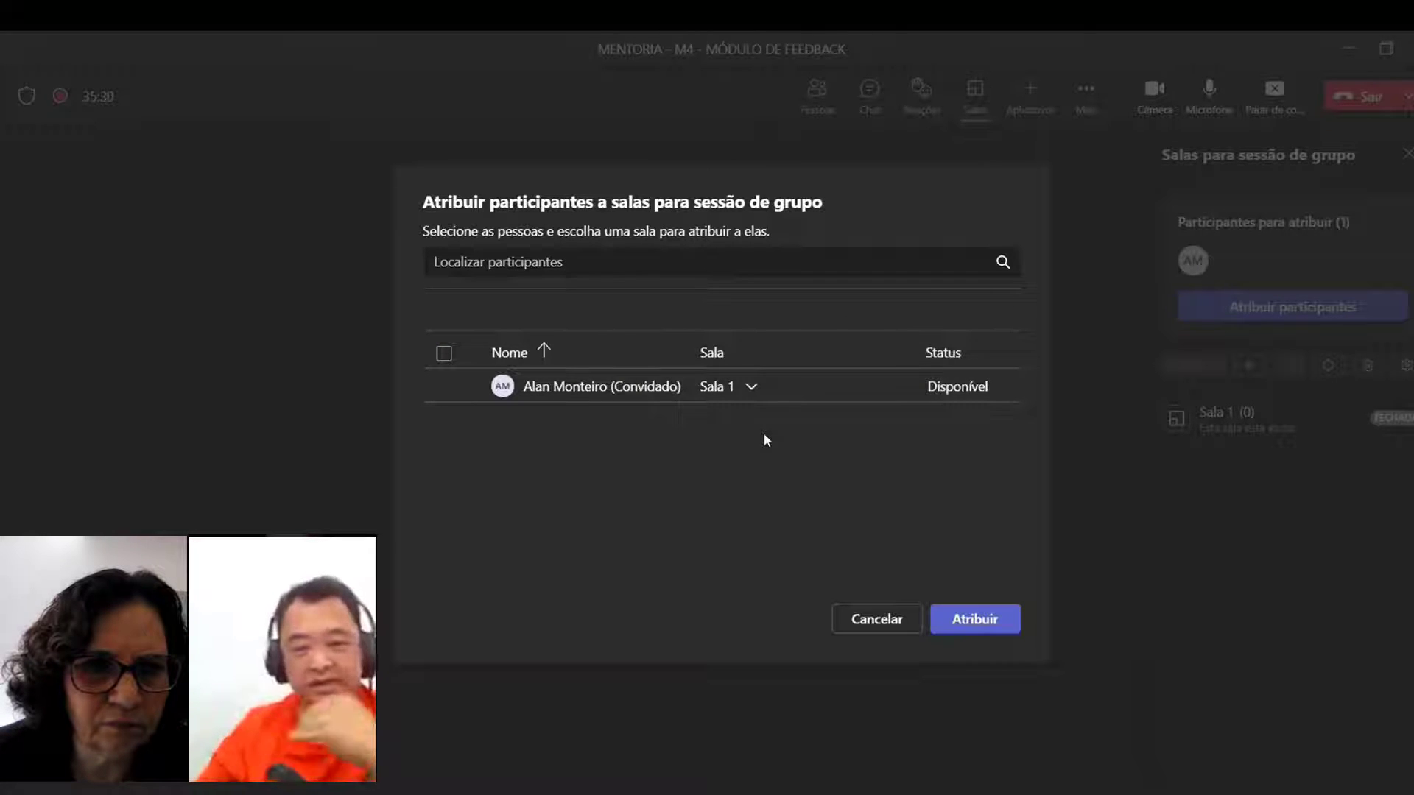
pyautogui.click(443, 386)
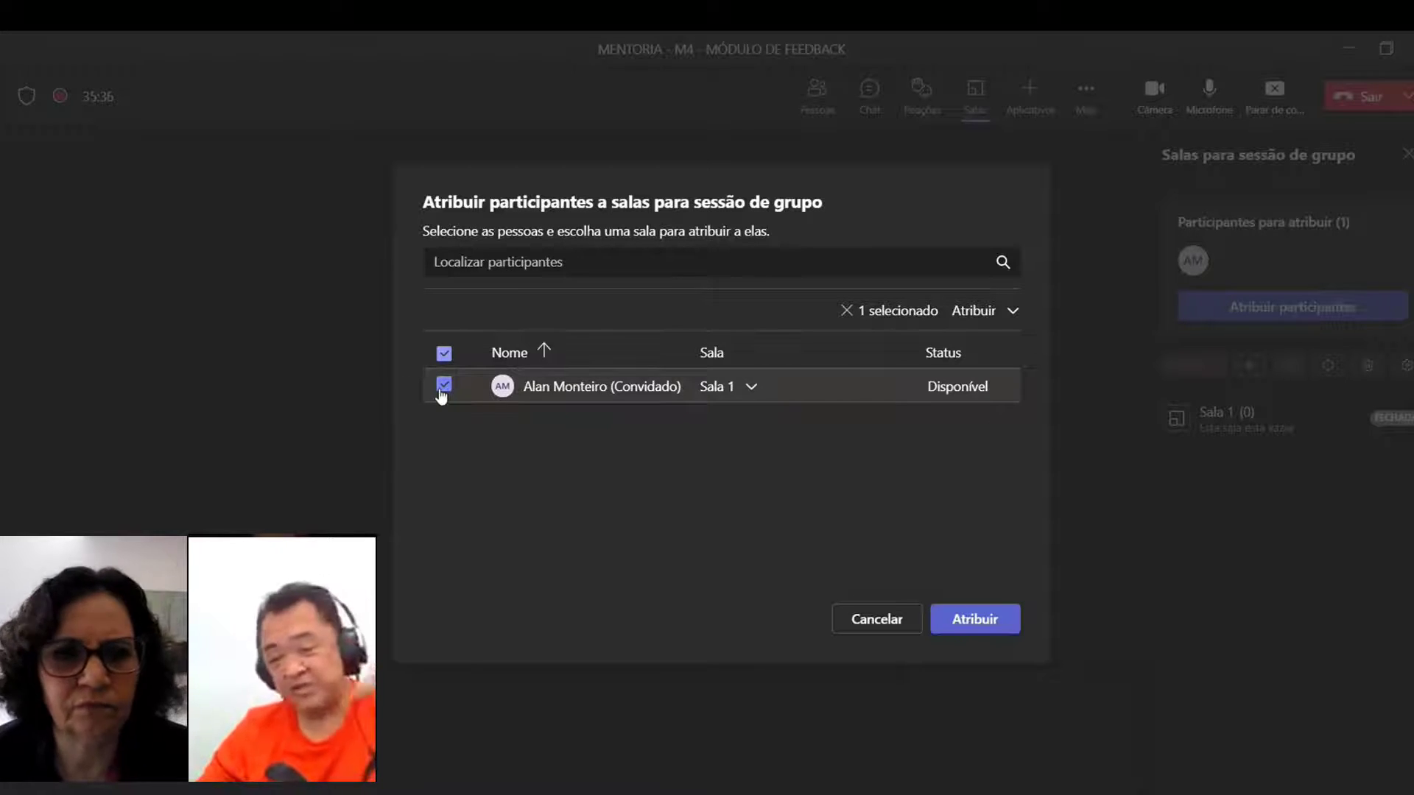
pyautogui.click(749, 389)
pyautogui.click(734, 432)
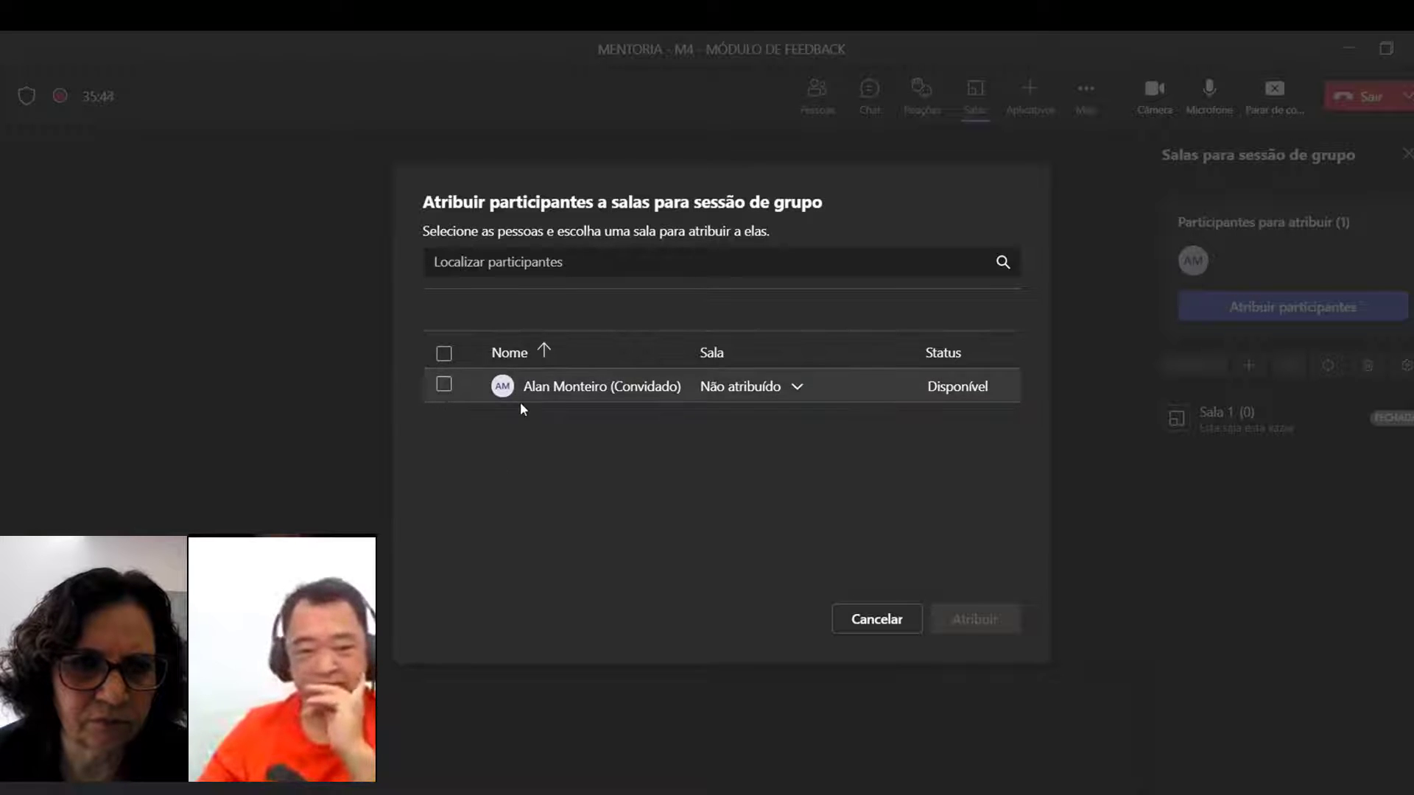
# Step: Assign the guest participant to Sala 1, show that room's participants and add a second breakout room
pyautogui.click(767, 388)
pyautogui.click(752, 455)
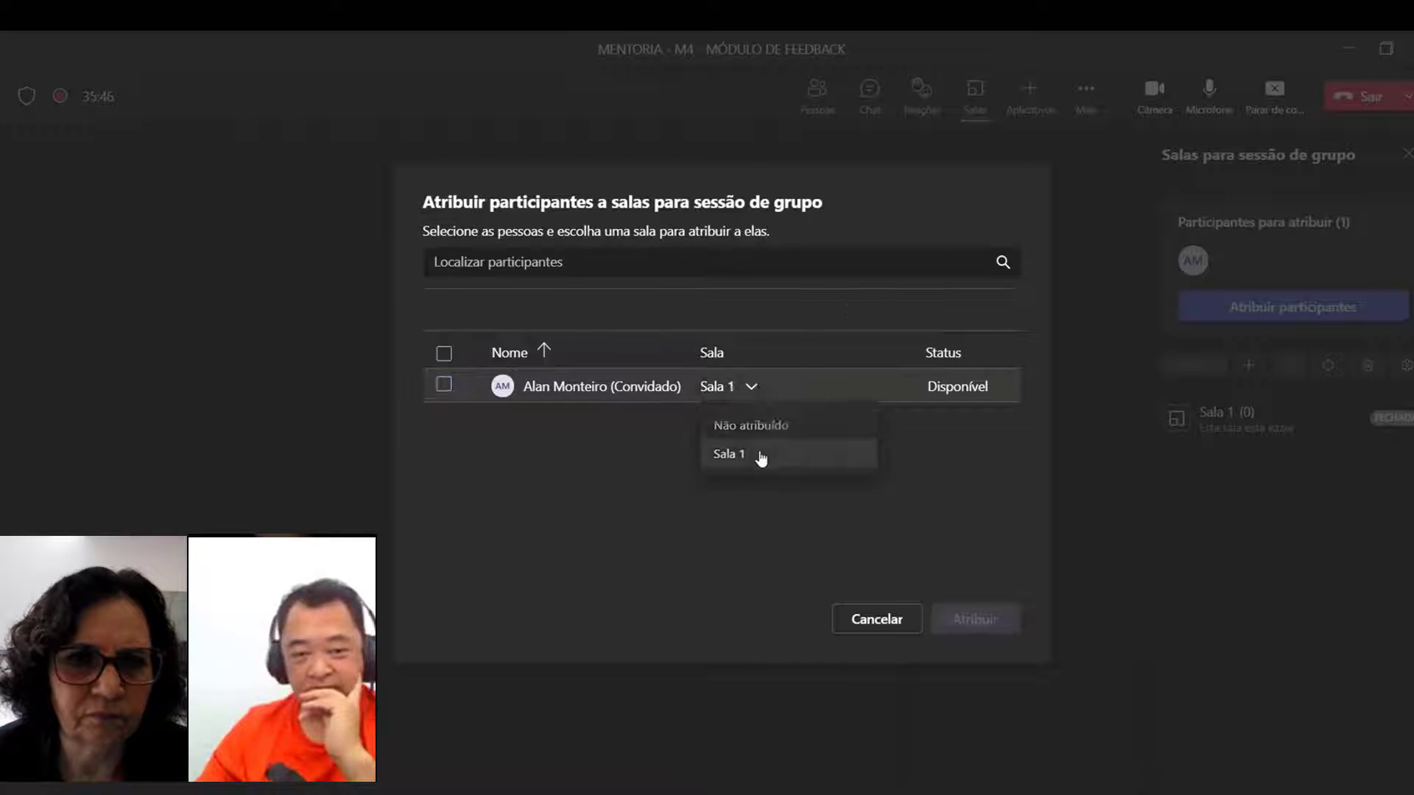
pyautogui.click(975, 620)
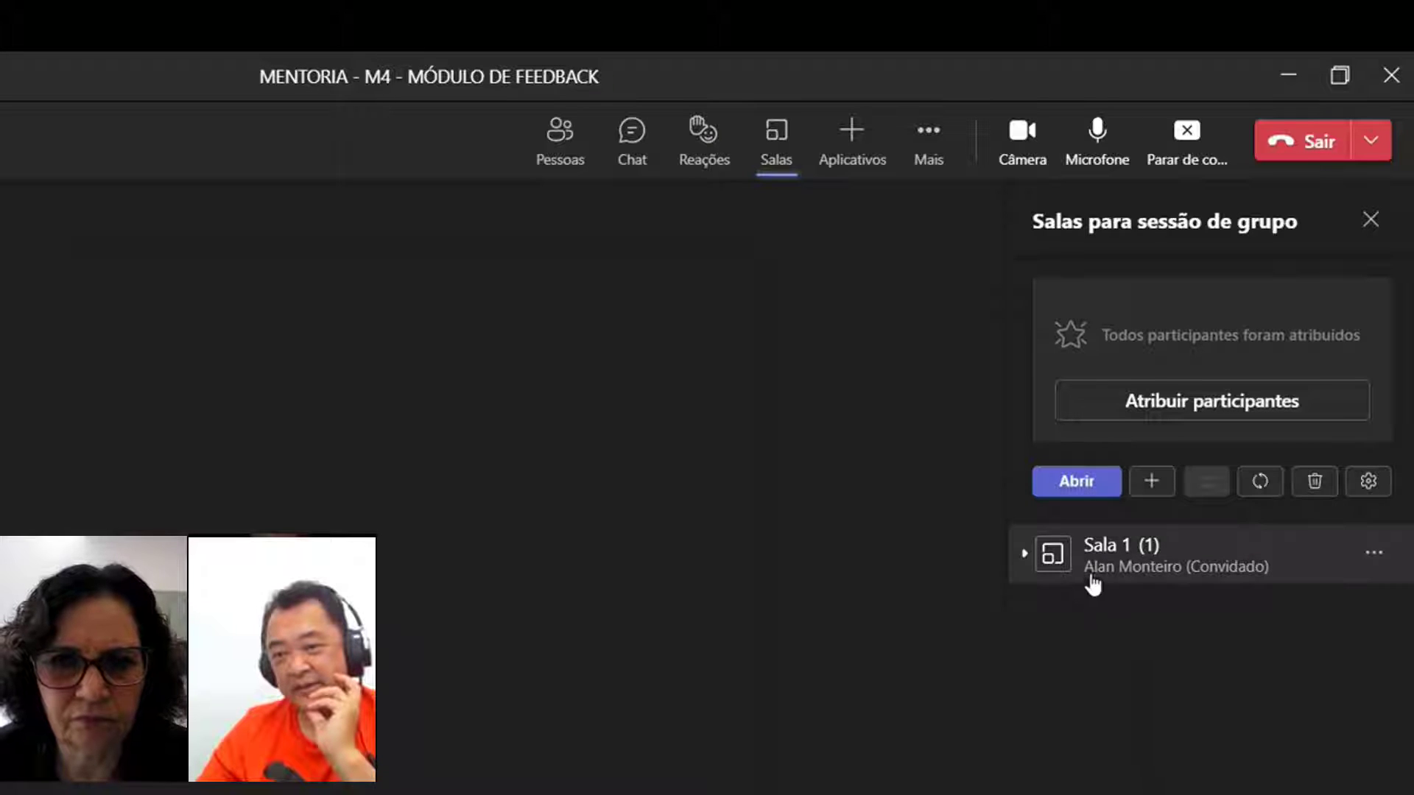
pyautogui.click(1023, 561)
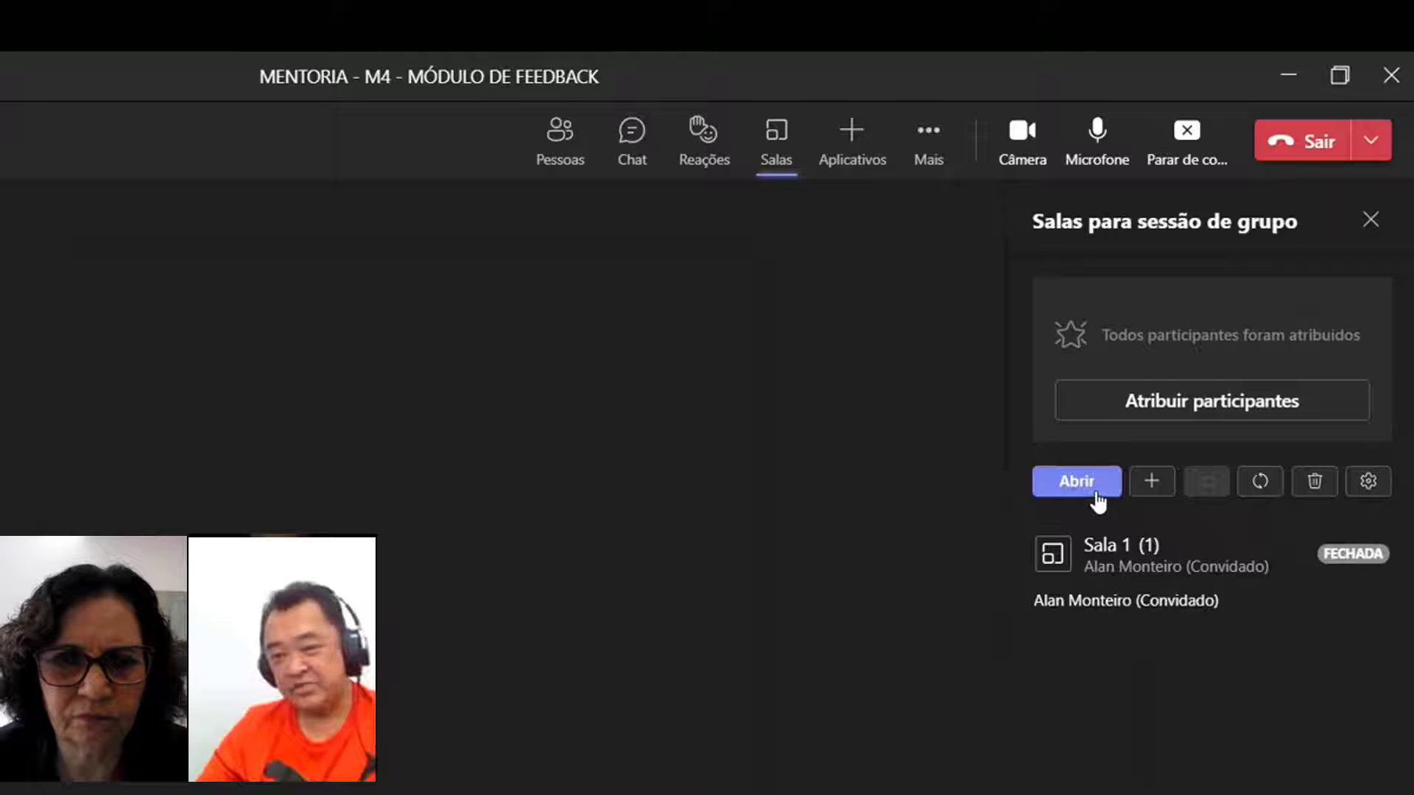
pyautogui.click(1149, 493)
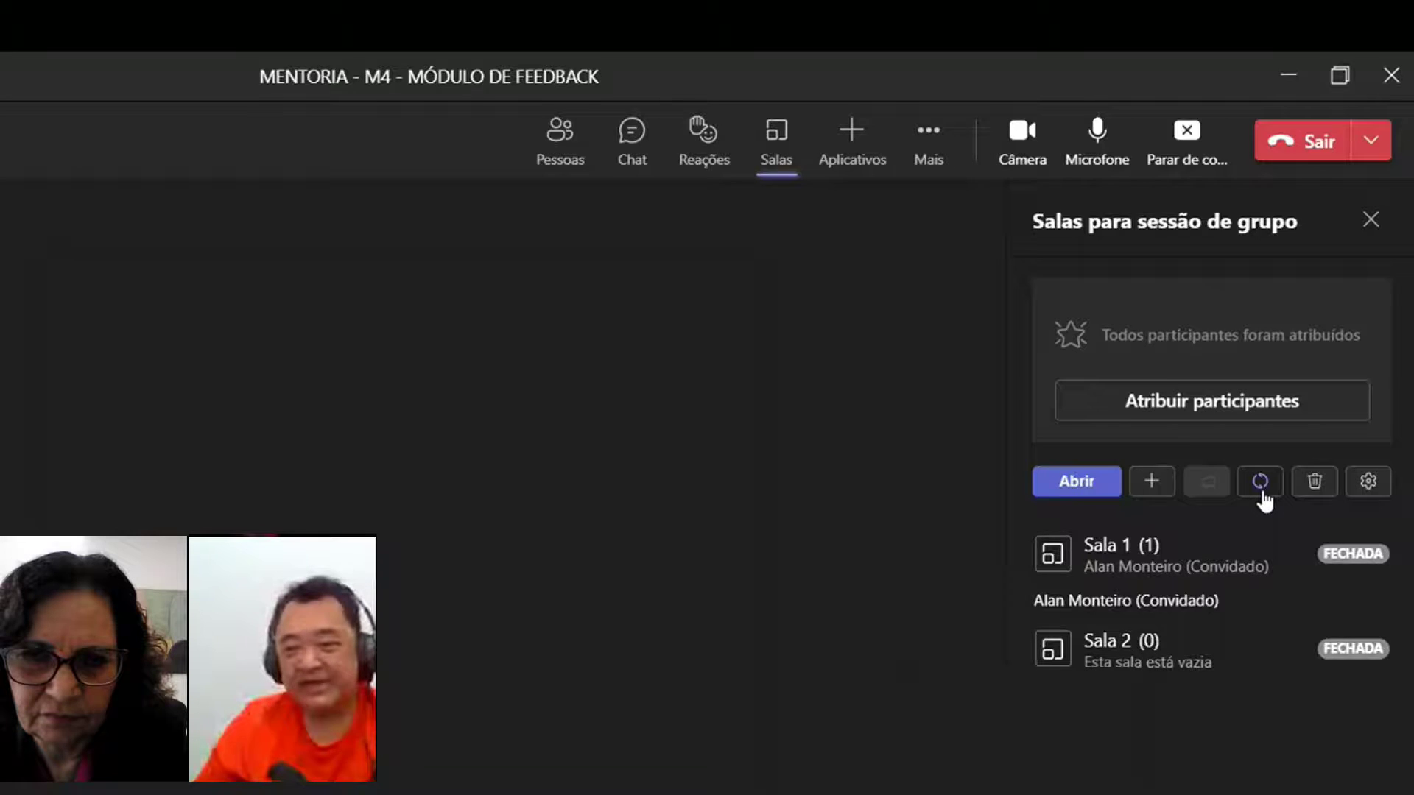
# Step: Recreate the breakout rooms, replacing the existing ones with 2 rooms and automatic participant assignment
pyautogui.click(1260, 481)
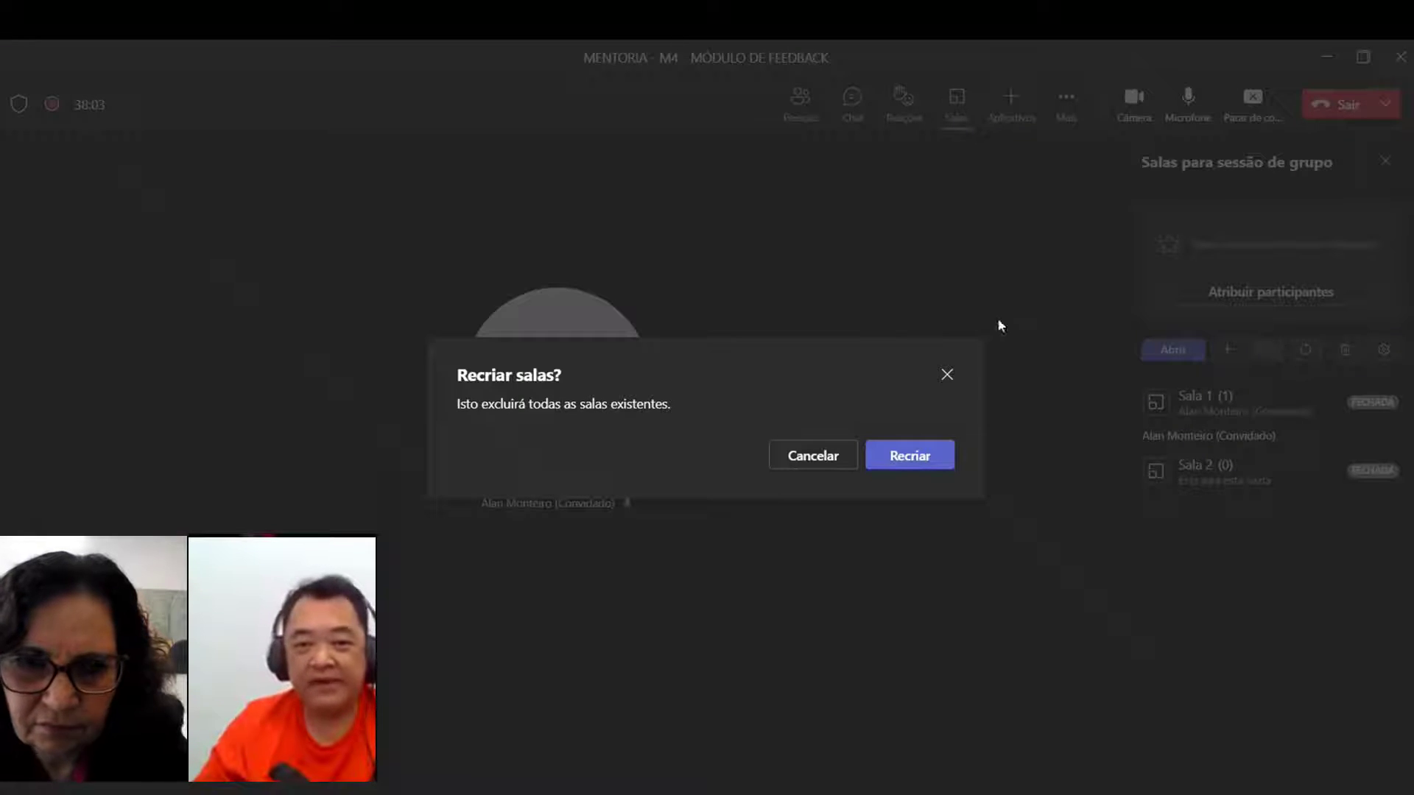
pyautogui.click(934, 462)
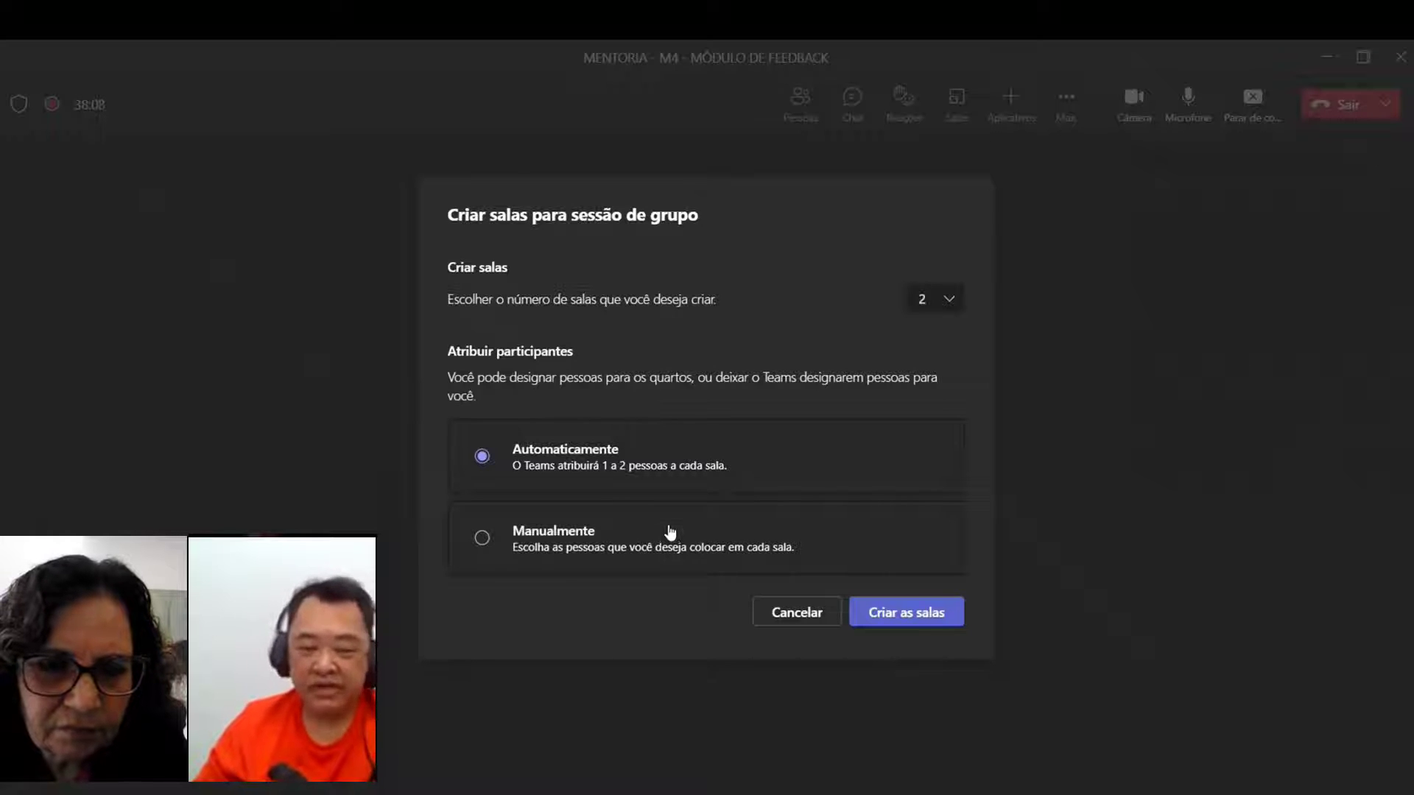
pyautogui.click(780, 612)
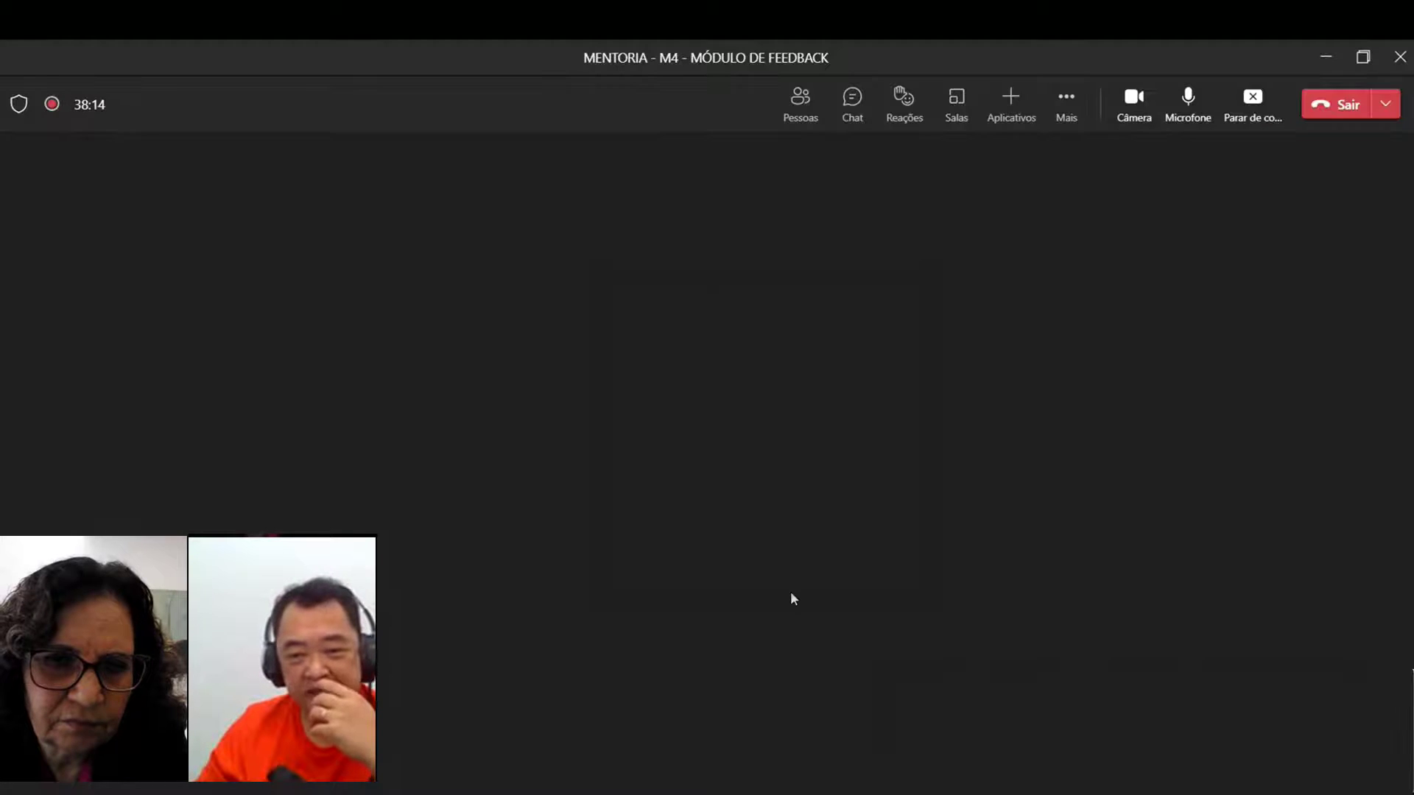
pyautogui.click(957, 103)
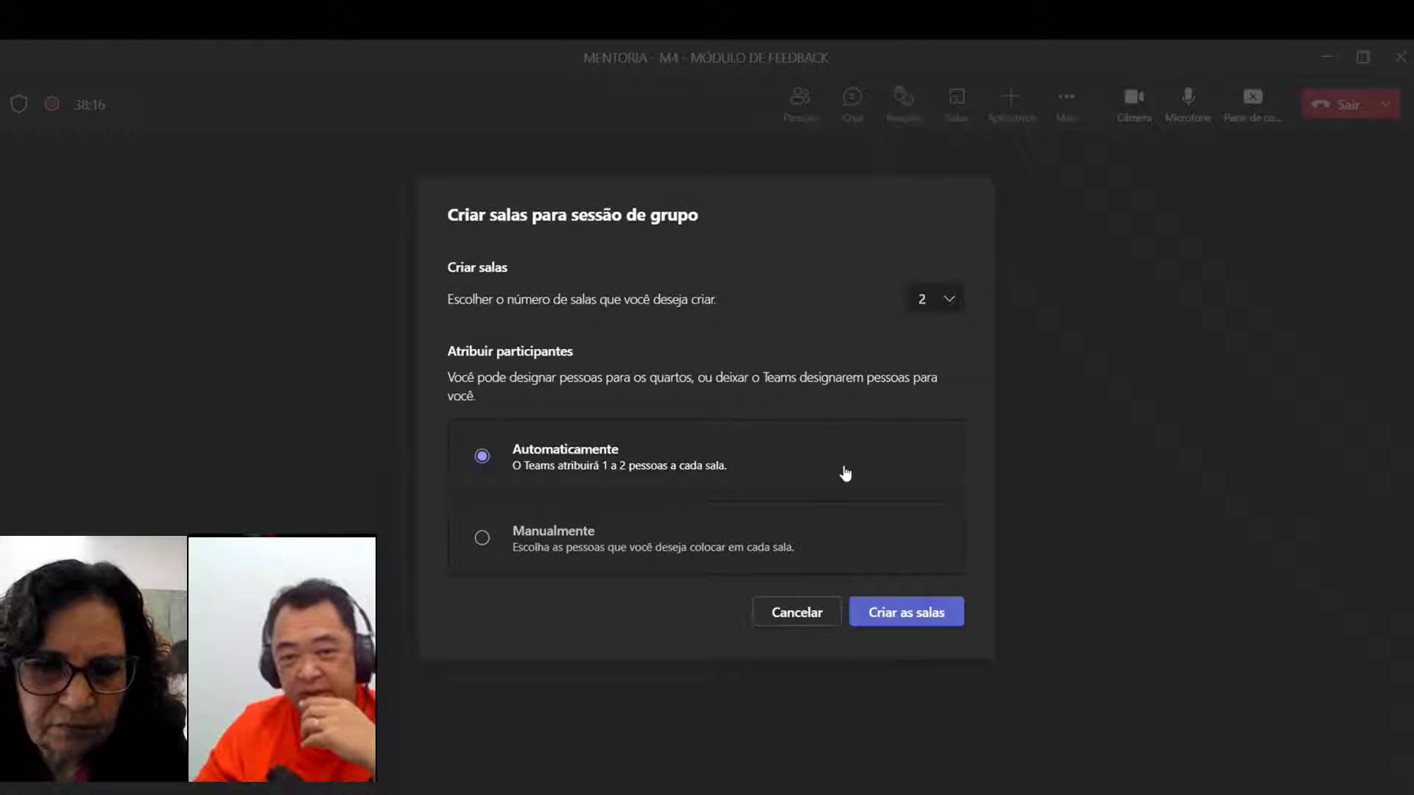
pyautogui.click(905, 612)
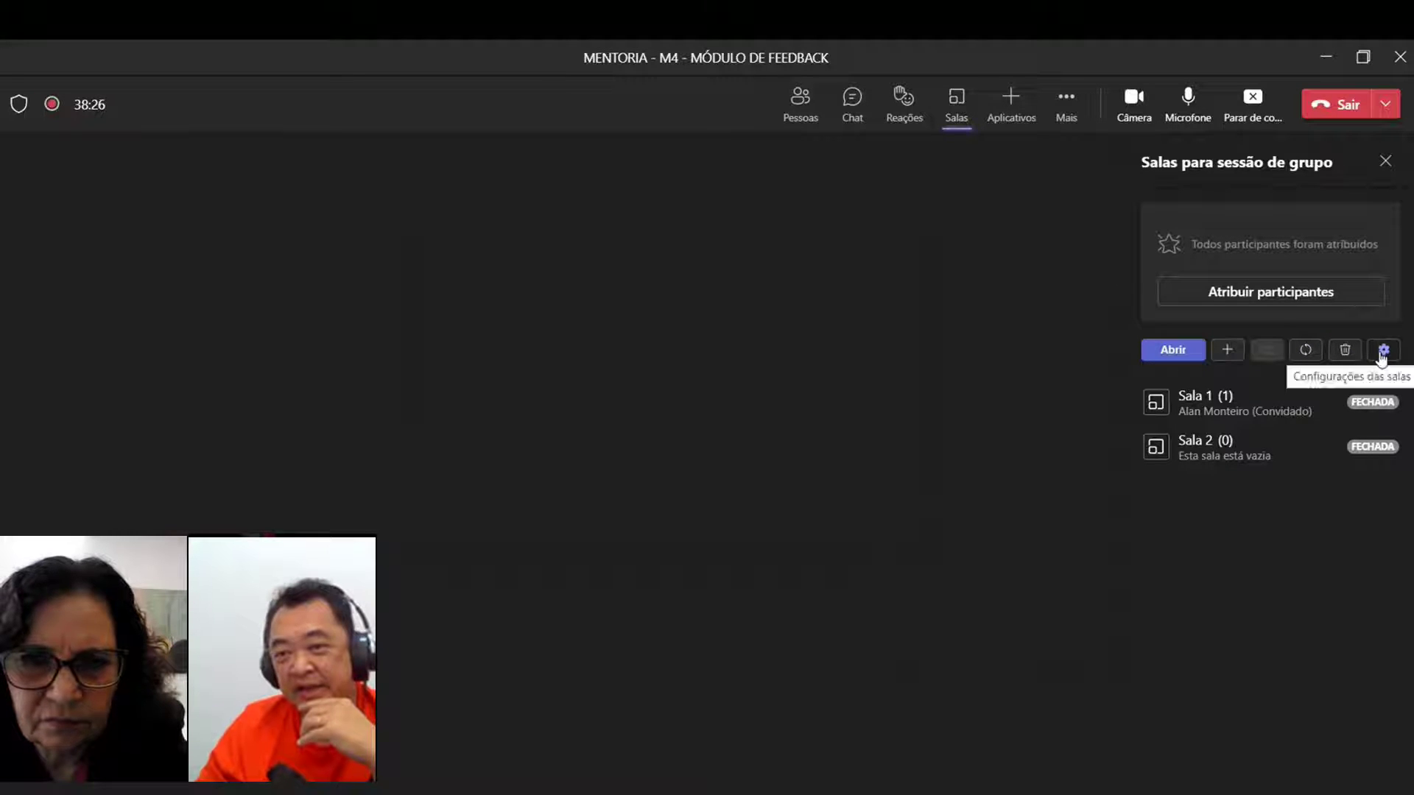
# Step: Reassign the guest participant from Sala 1 to Sala 2
pyautogui.click(1260, 293)
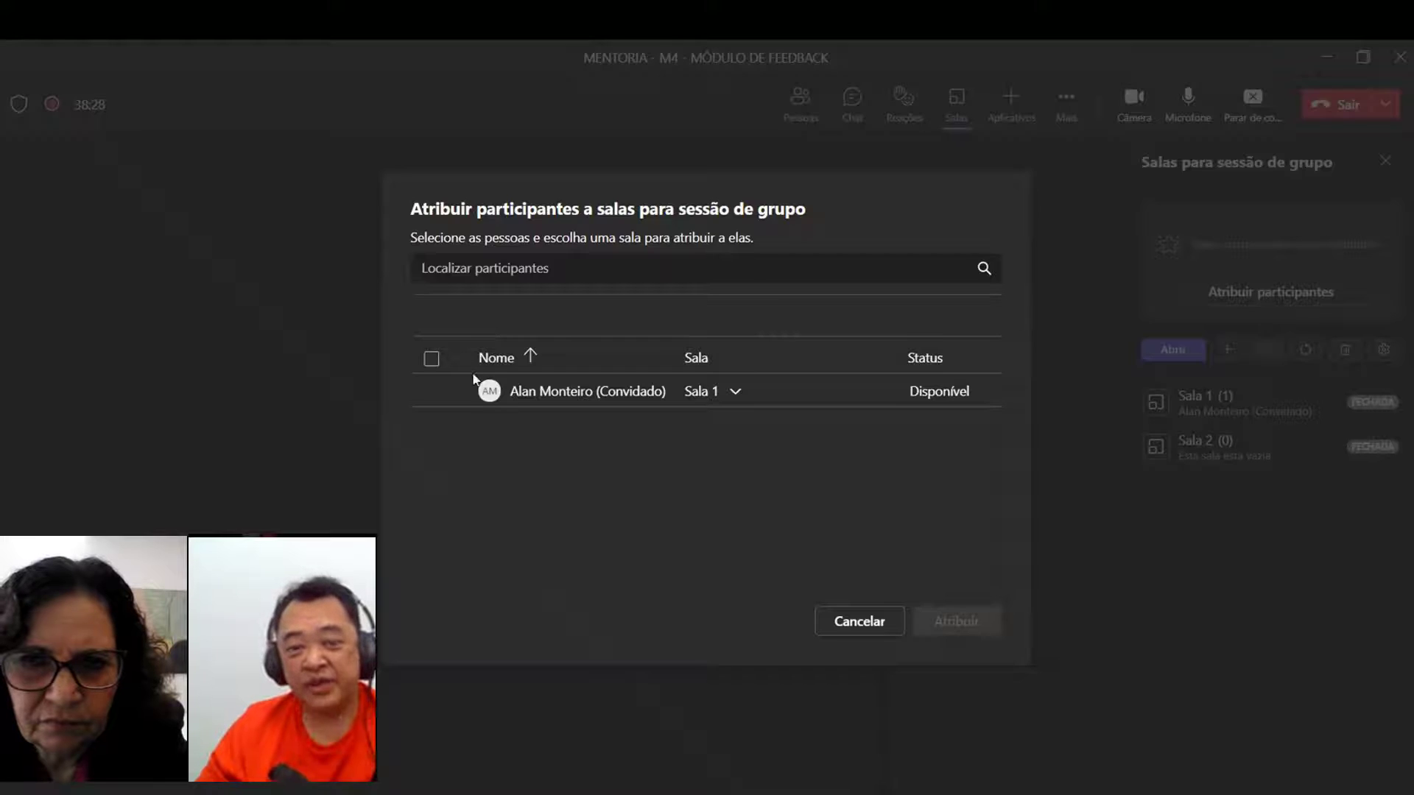
pyautogui.click(733, 391)
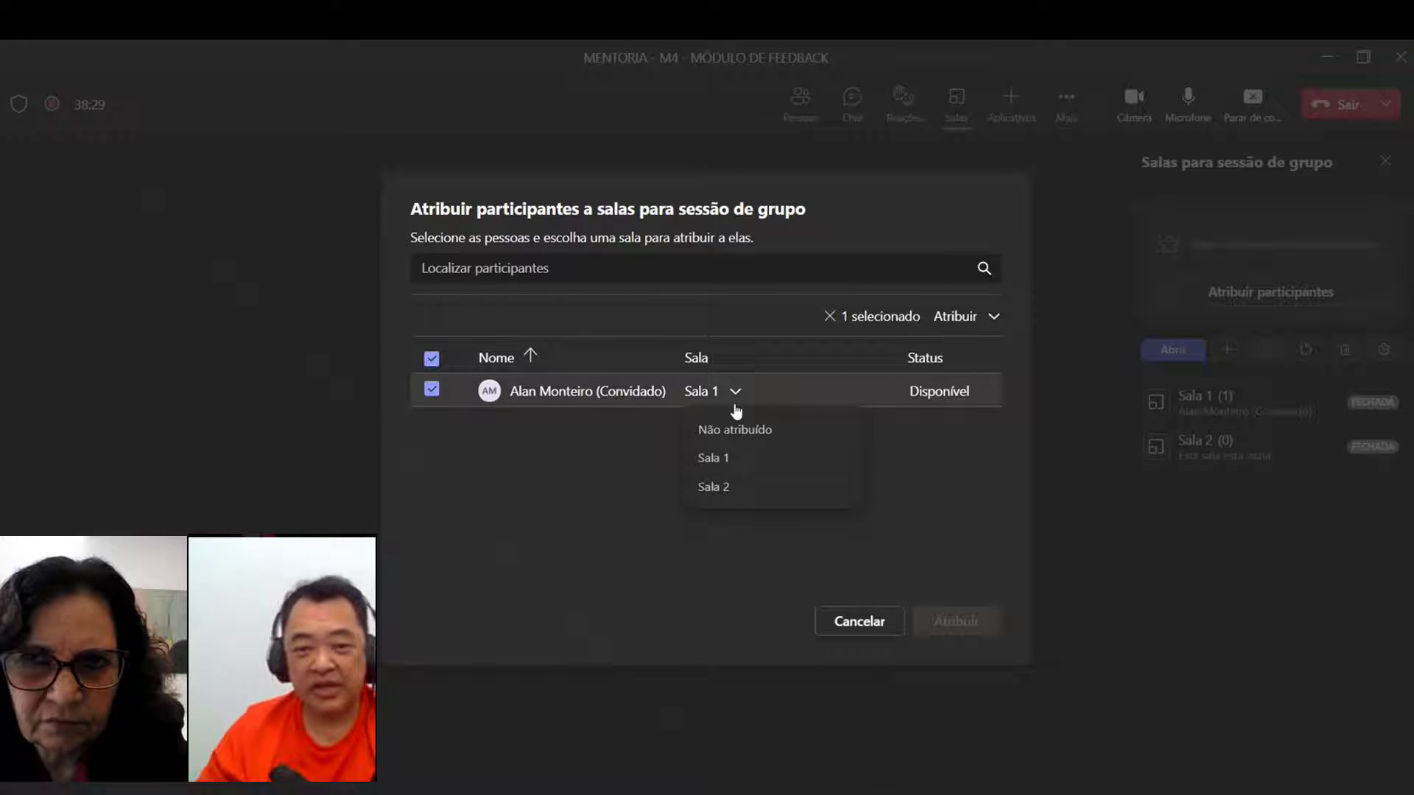
pyautogui.click(719, 488)
pyautogui.click(955, 621)
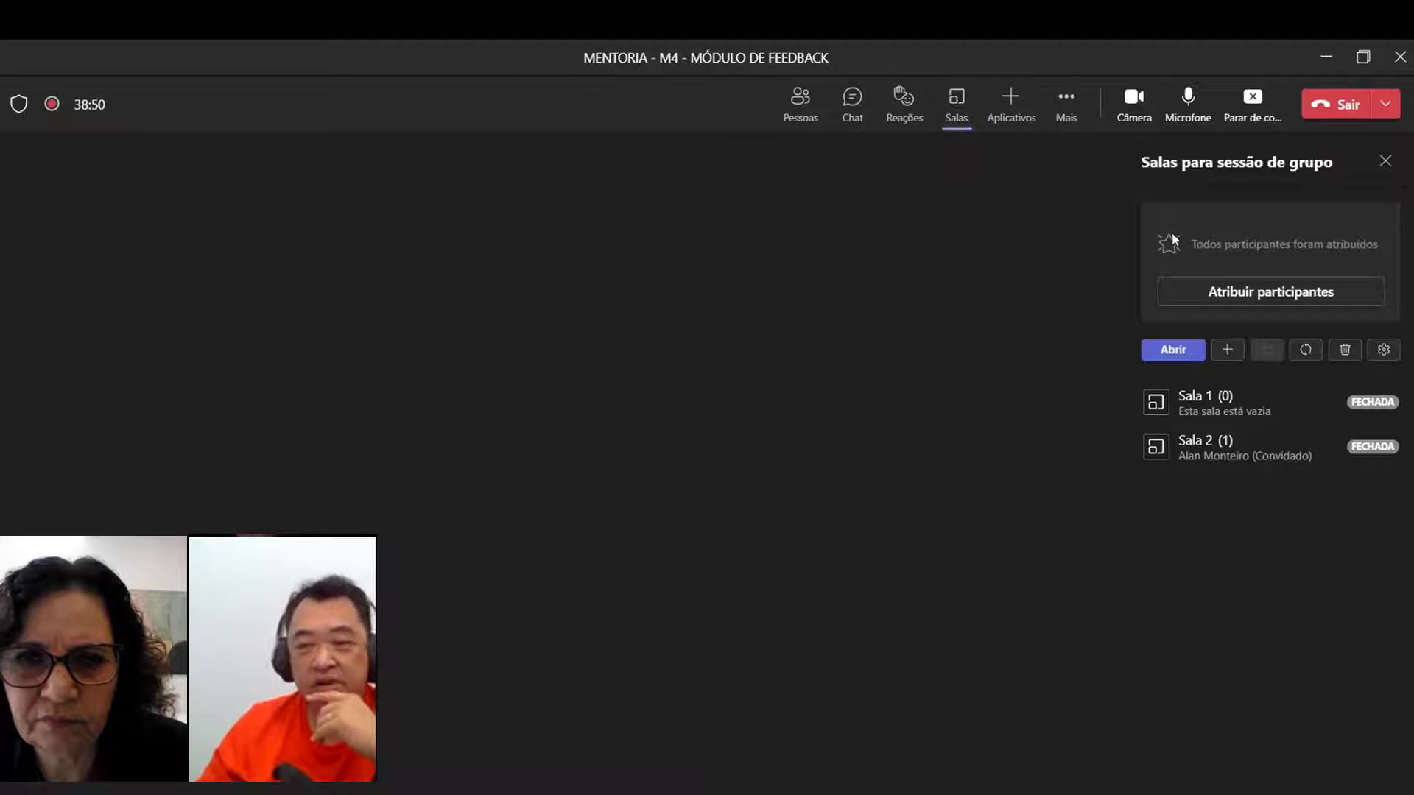
# Step: In the breakout room settings, allow presenters to manage rooms and add the first listed presenter
pyautogui.click(1384, 351)
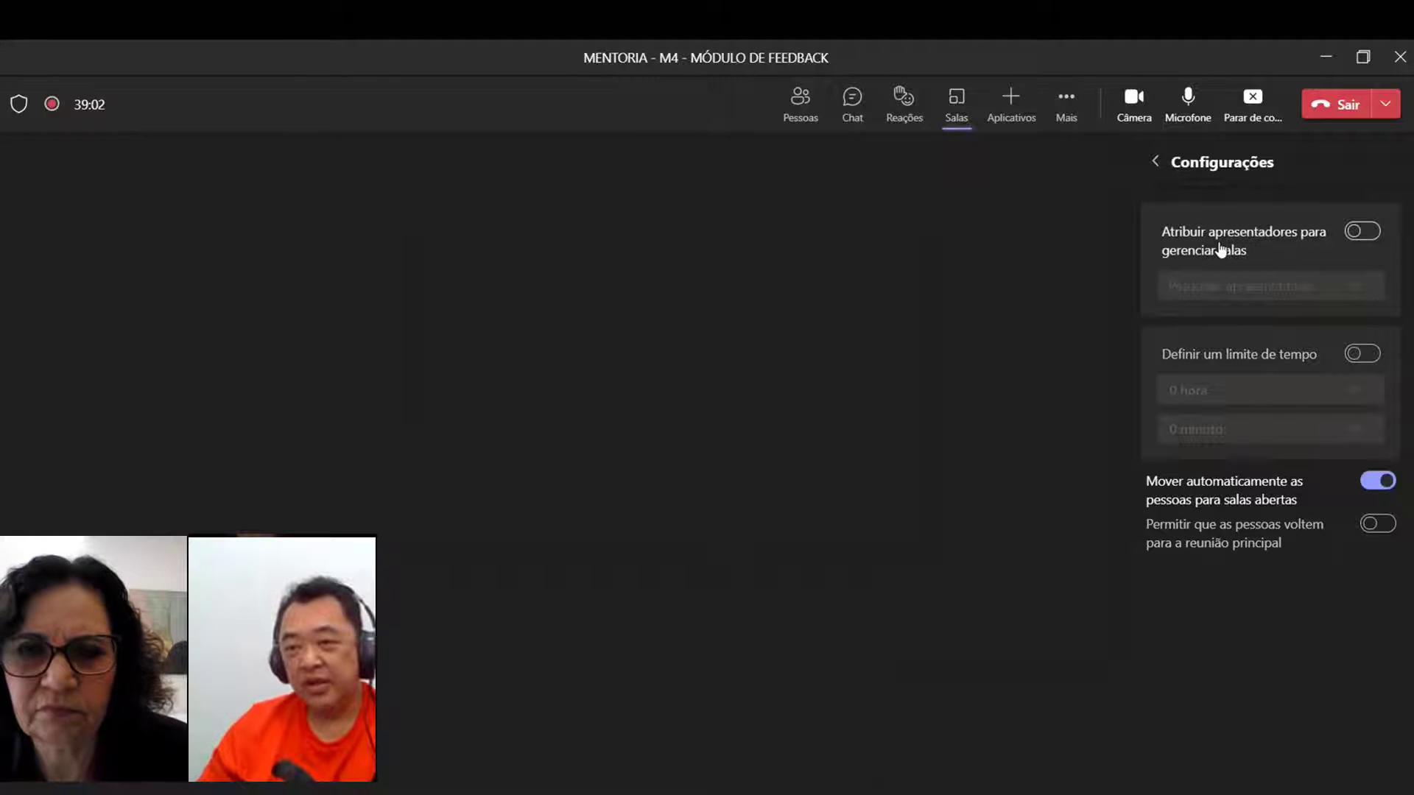
pyautogui.click(1371, 233)
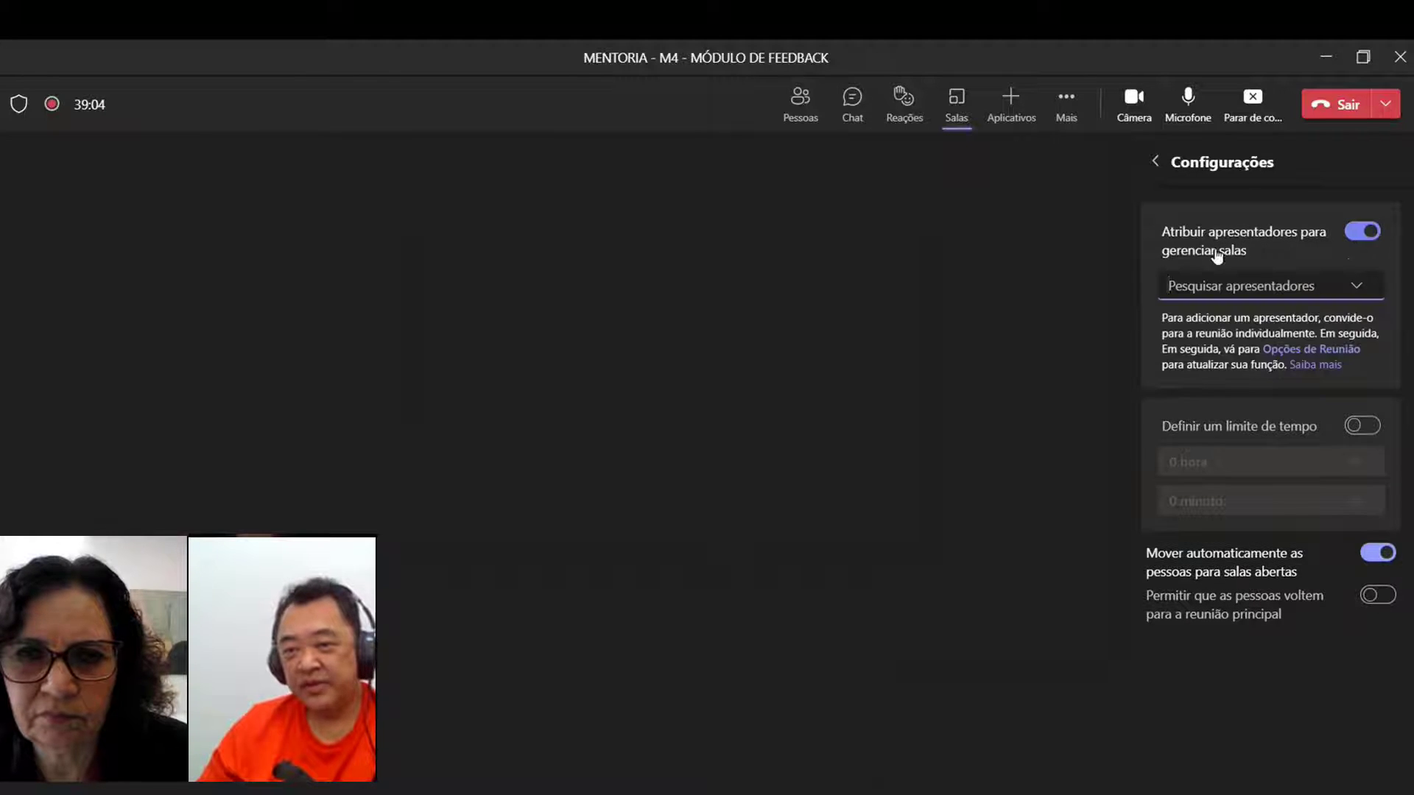
pyautogui.click(1356, 291)
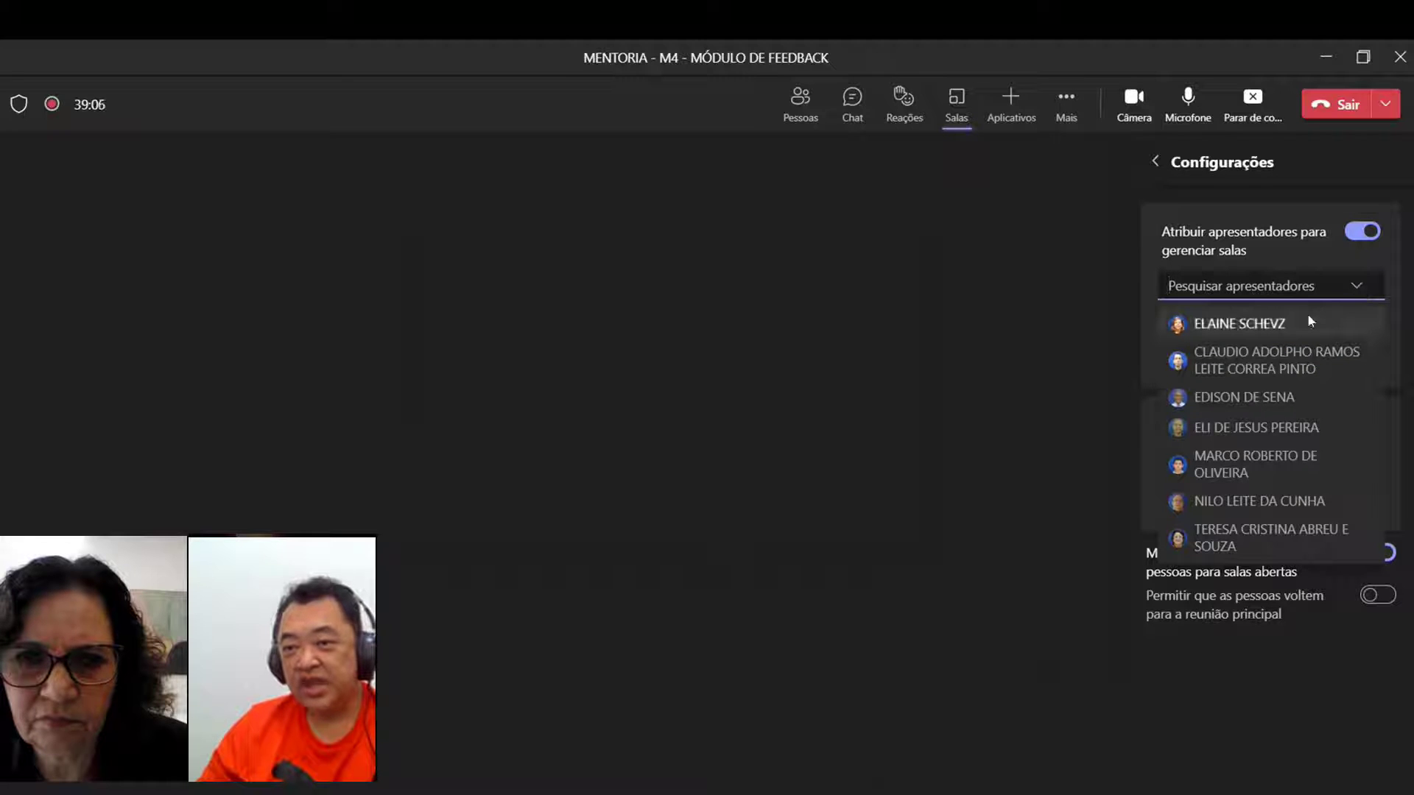
pyautogui.click(1282, 323)
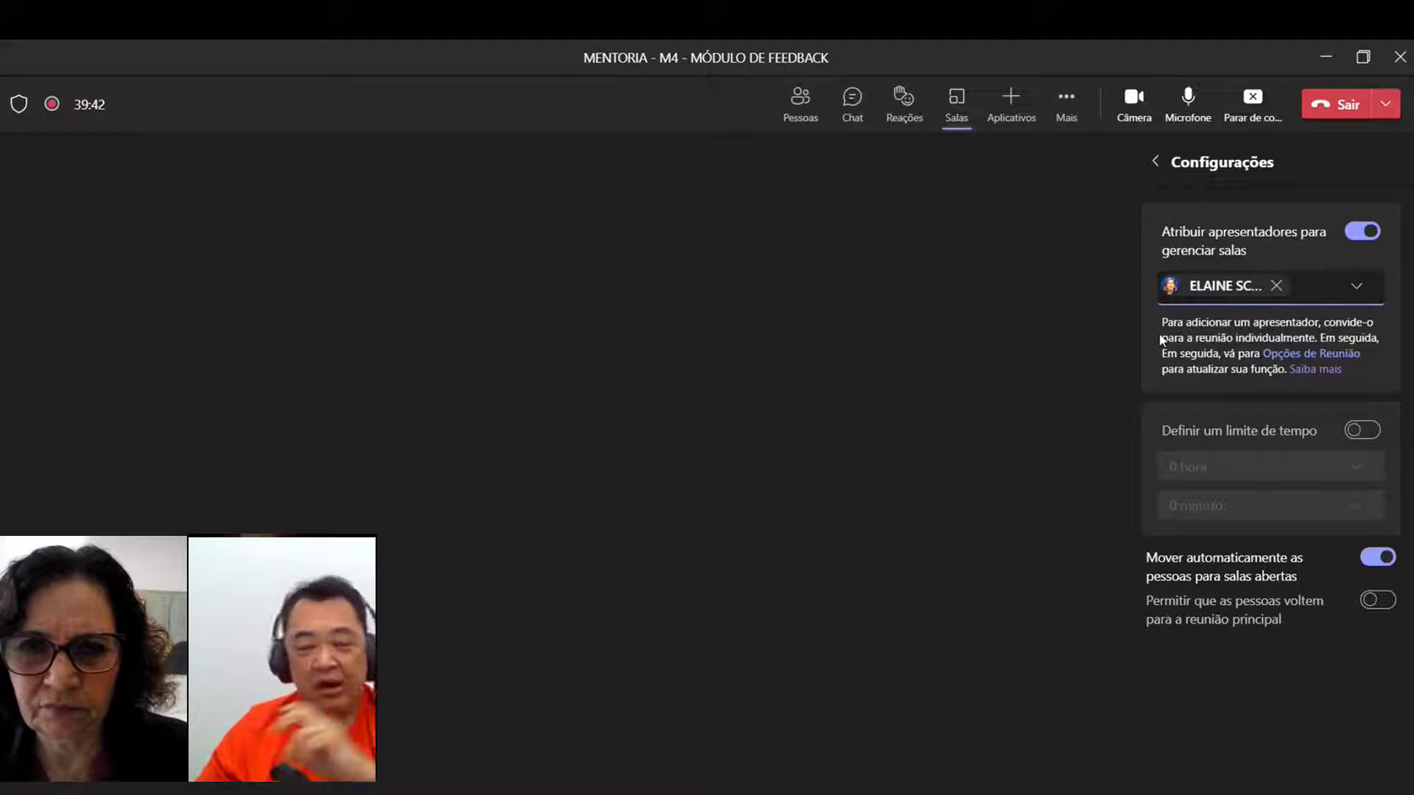
pyautogui.click(1155, 161)
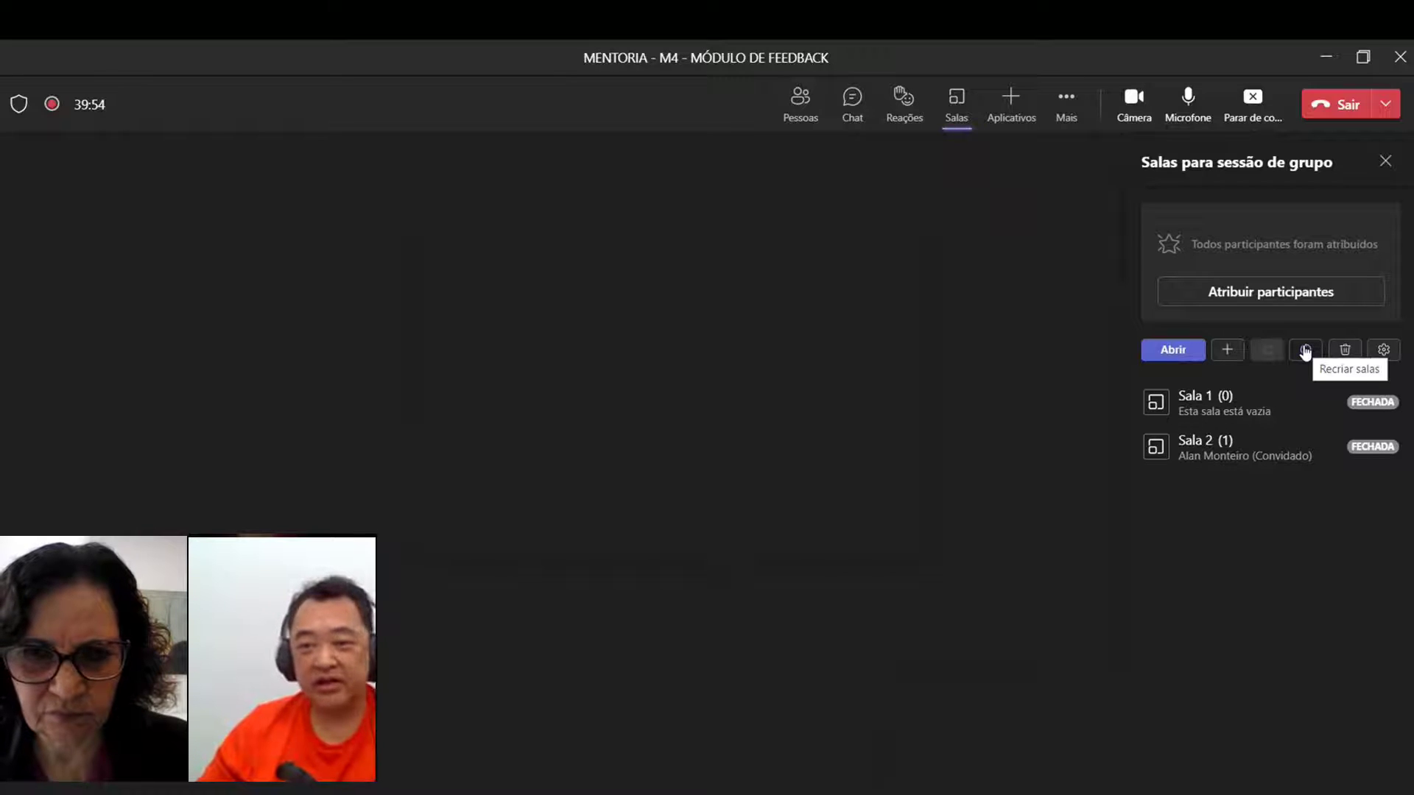
# Step: Check the participant assignments, then try a breakout room time limit, browse its minute options and turn the limit off
pyautogui.click(1262, 293)
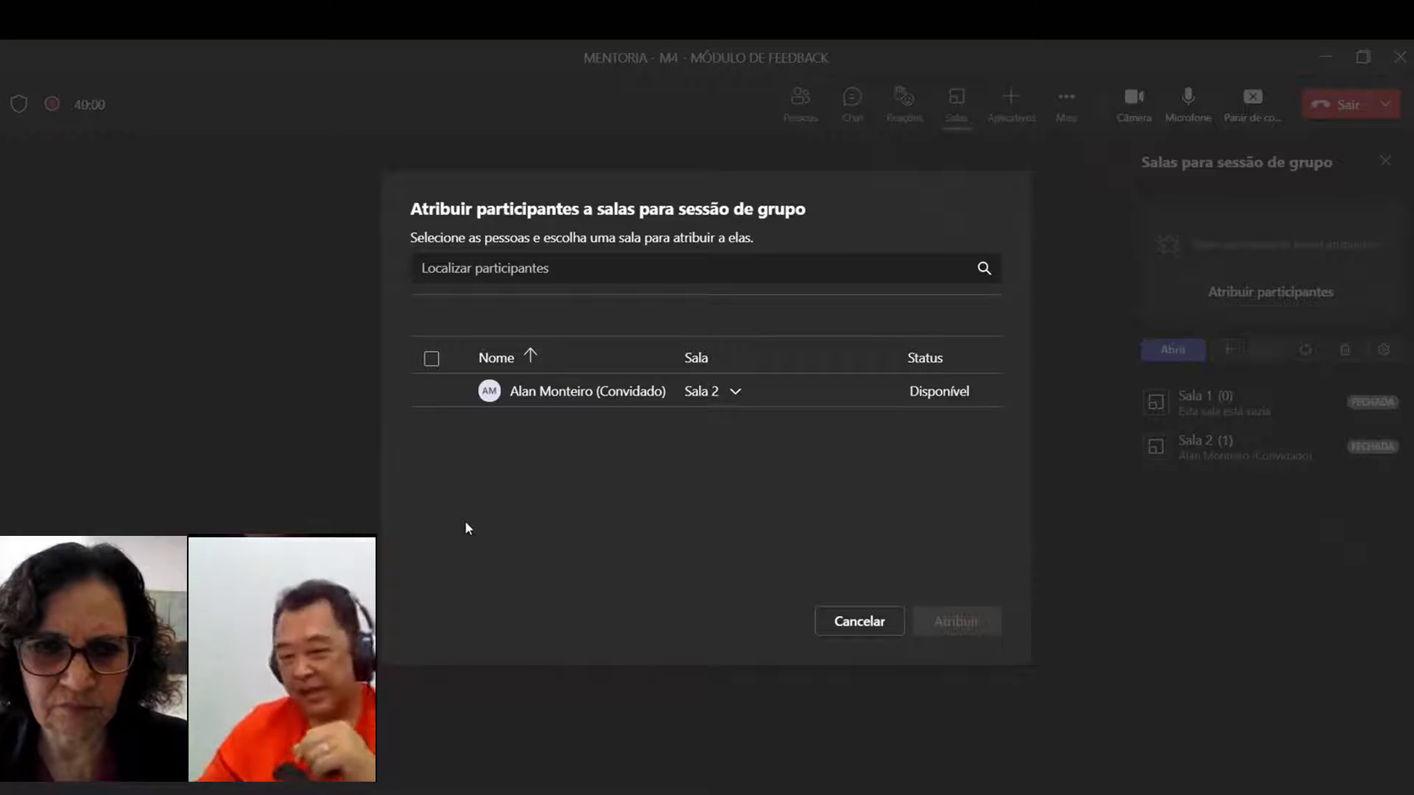
pyautogui.click(839, 628)
pyautogui.click(1381, 352)
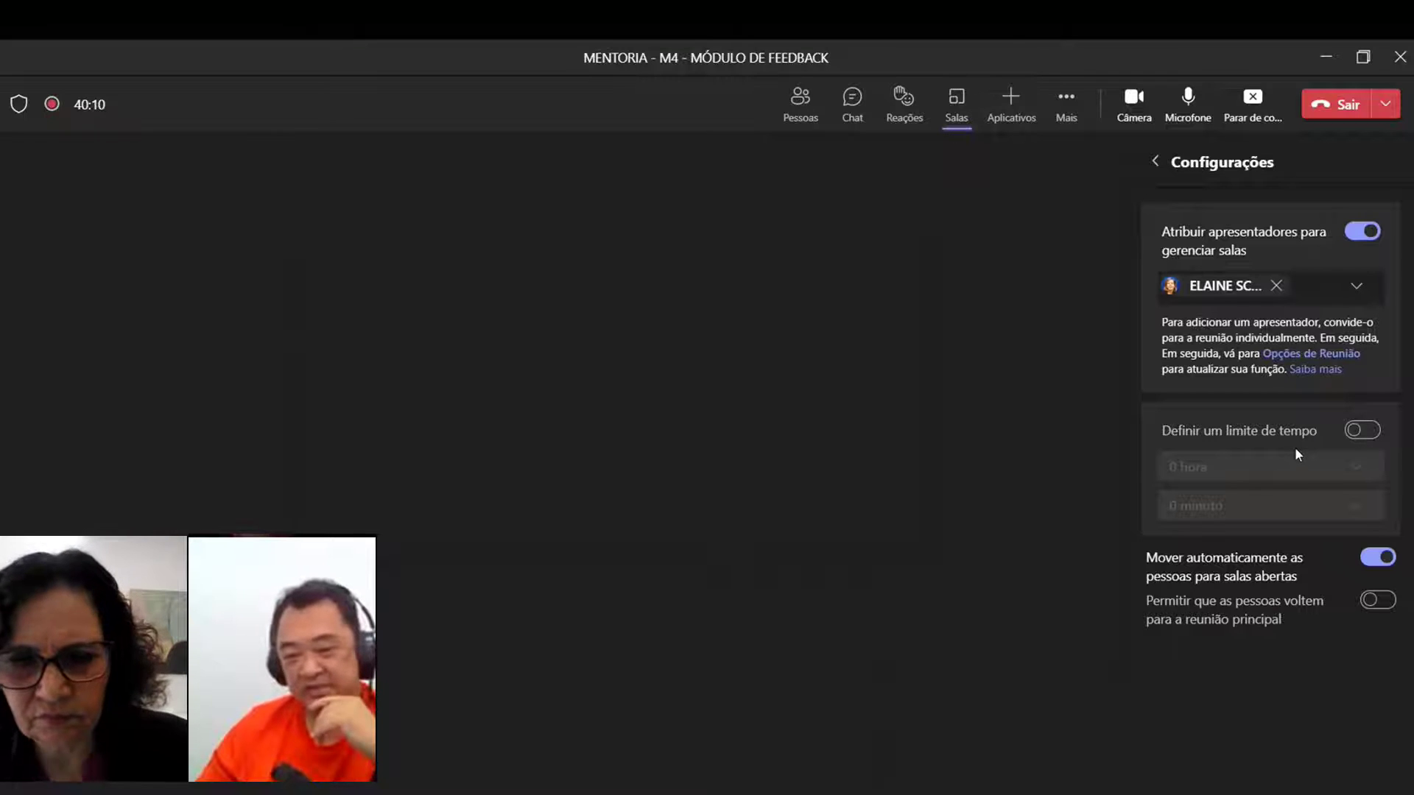
pyautogui.click(1363, 439)
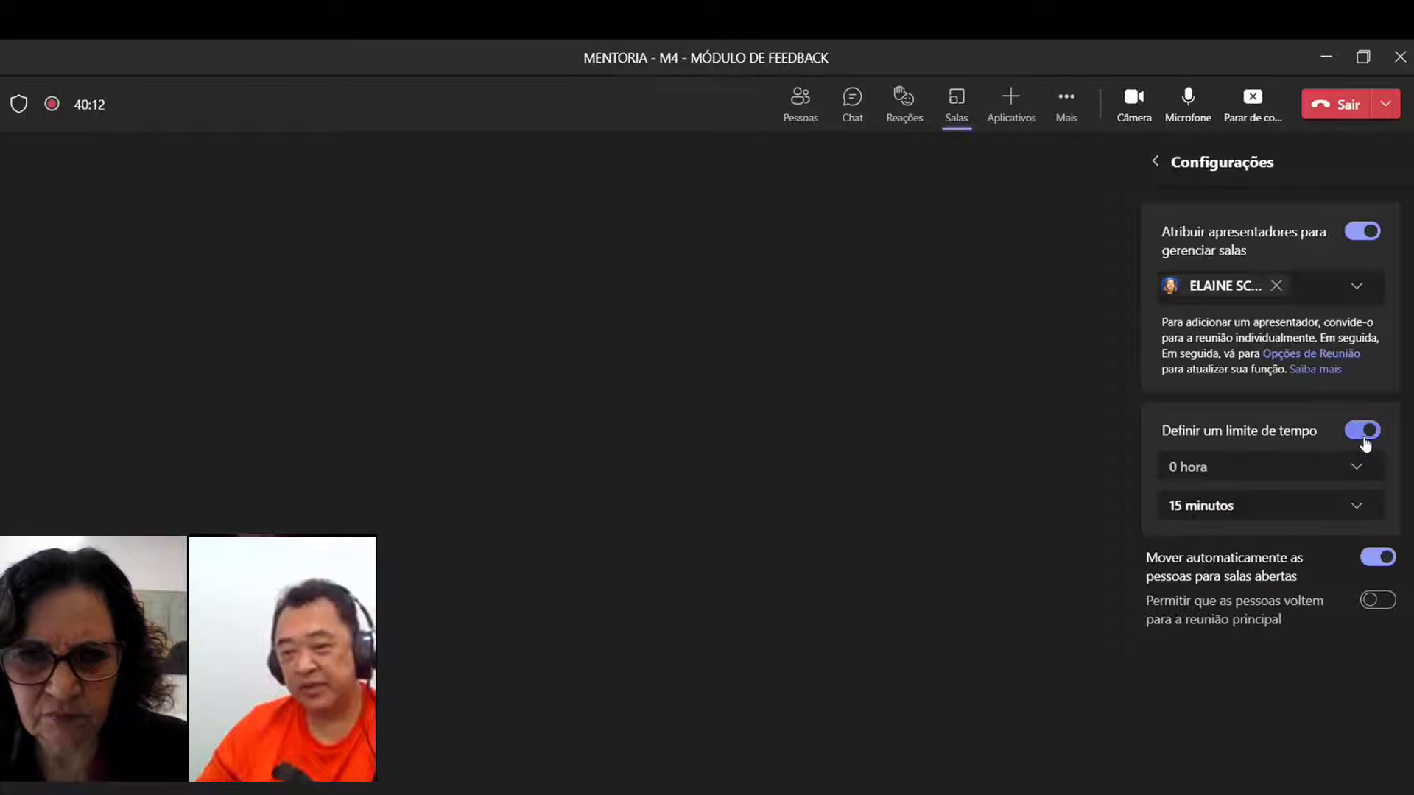
pyautogui.click(1357, 512)
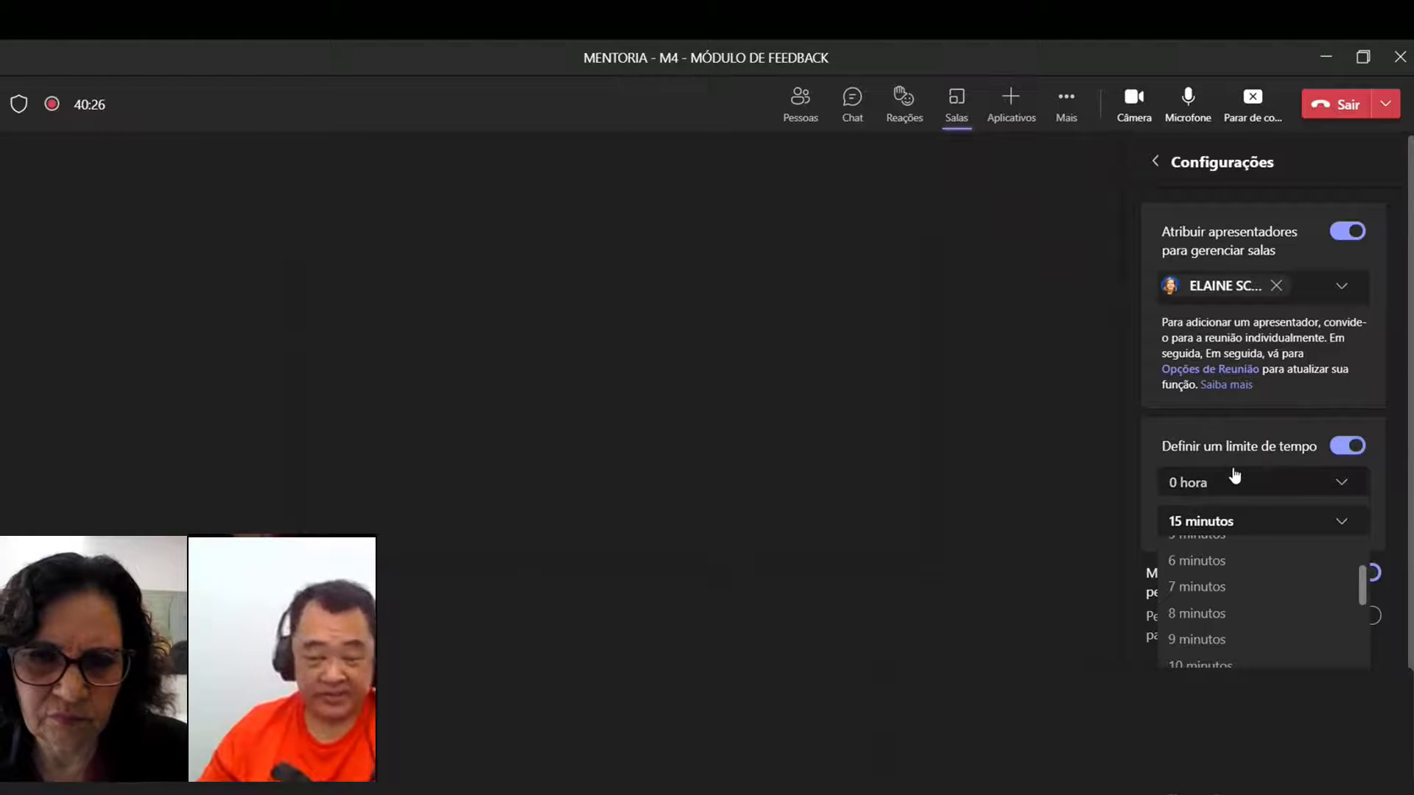
pyautogui.click(1237, 431)
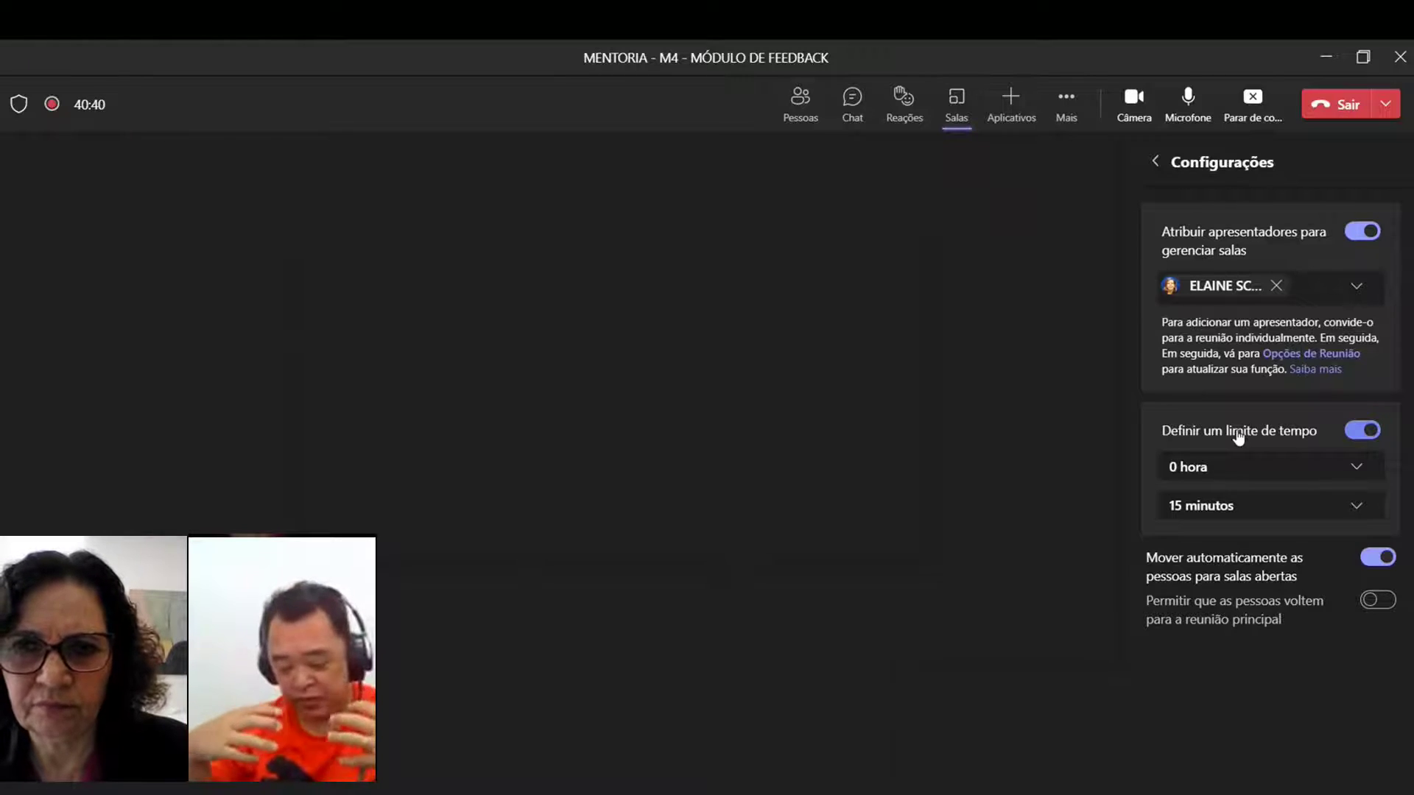
pyautogui.click(1354, 511)
pyautogui.scroll(4, 1316, 564)
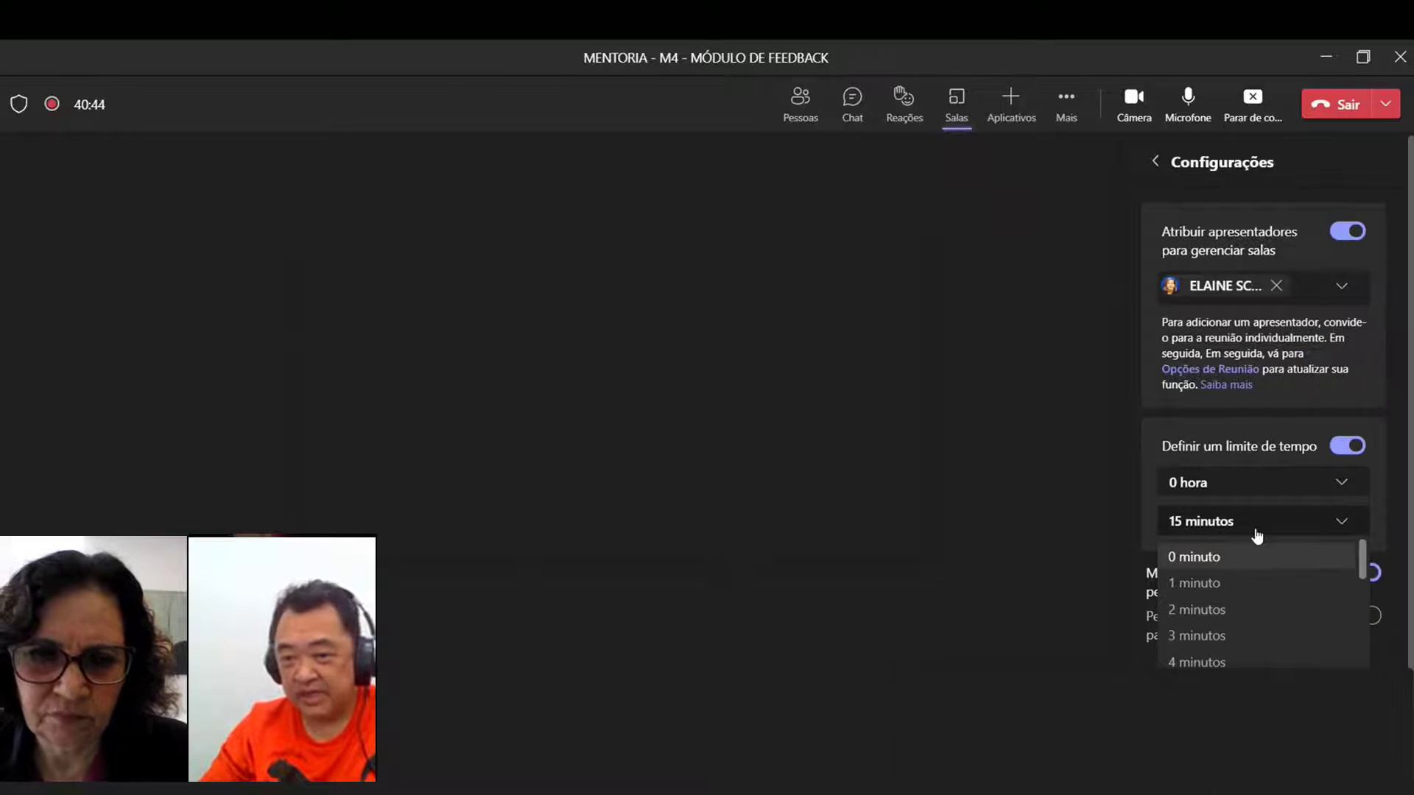
pyautogui.click(1342, 447)
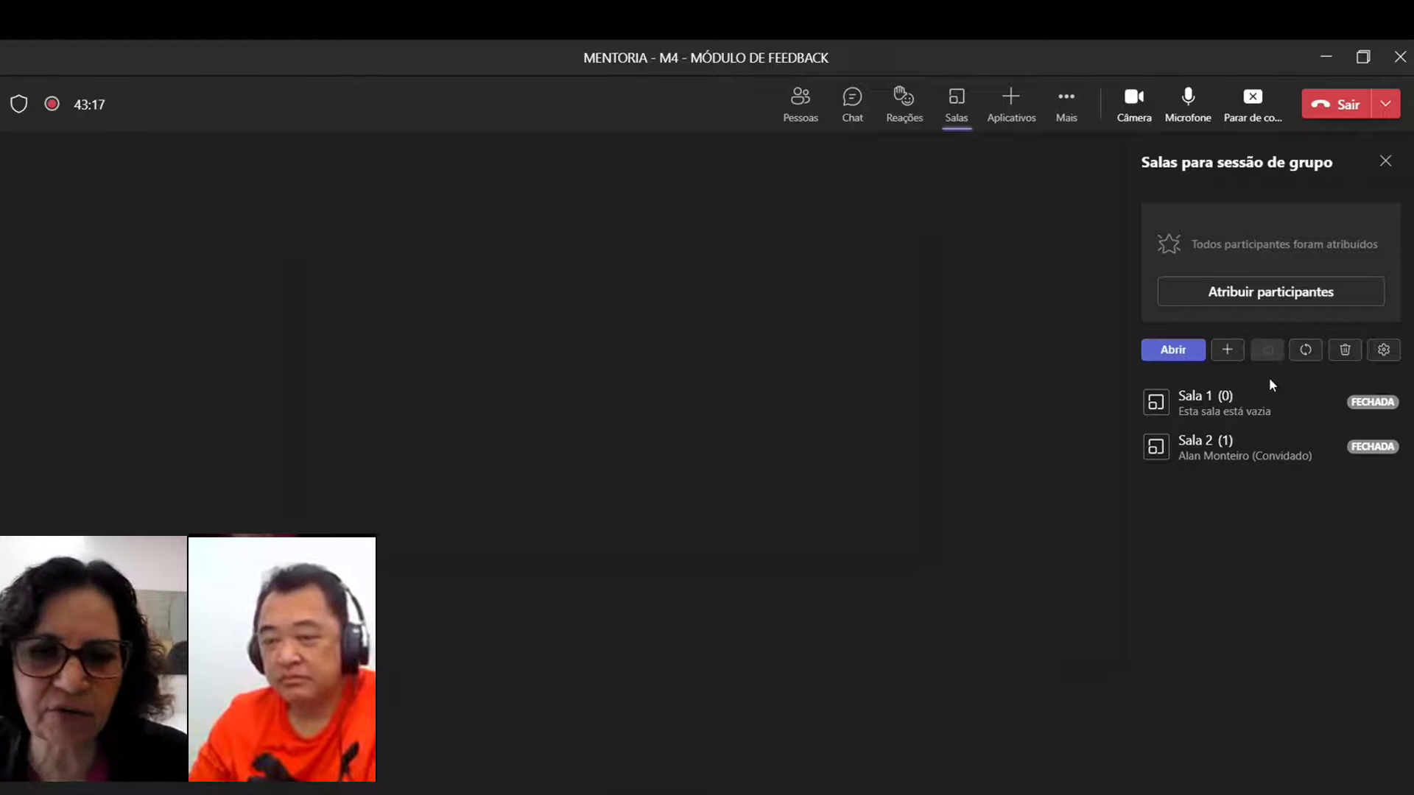
# Step: Open the breakout rooms, show the participants of Sala 2 and start an announcement to the rooms
pyautogui.click(1165, 356)
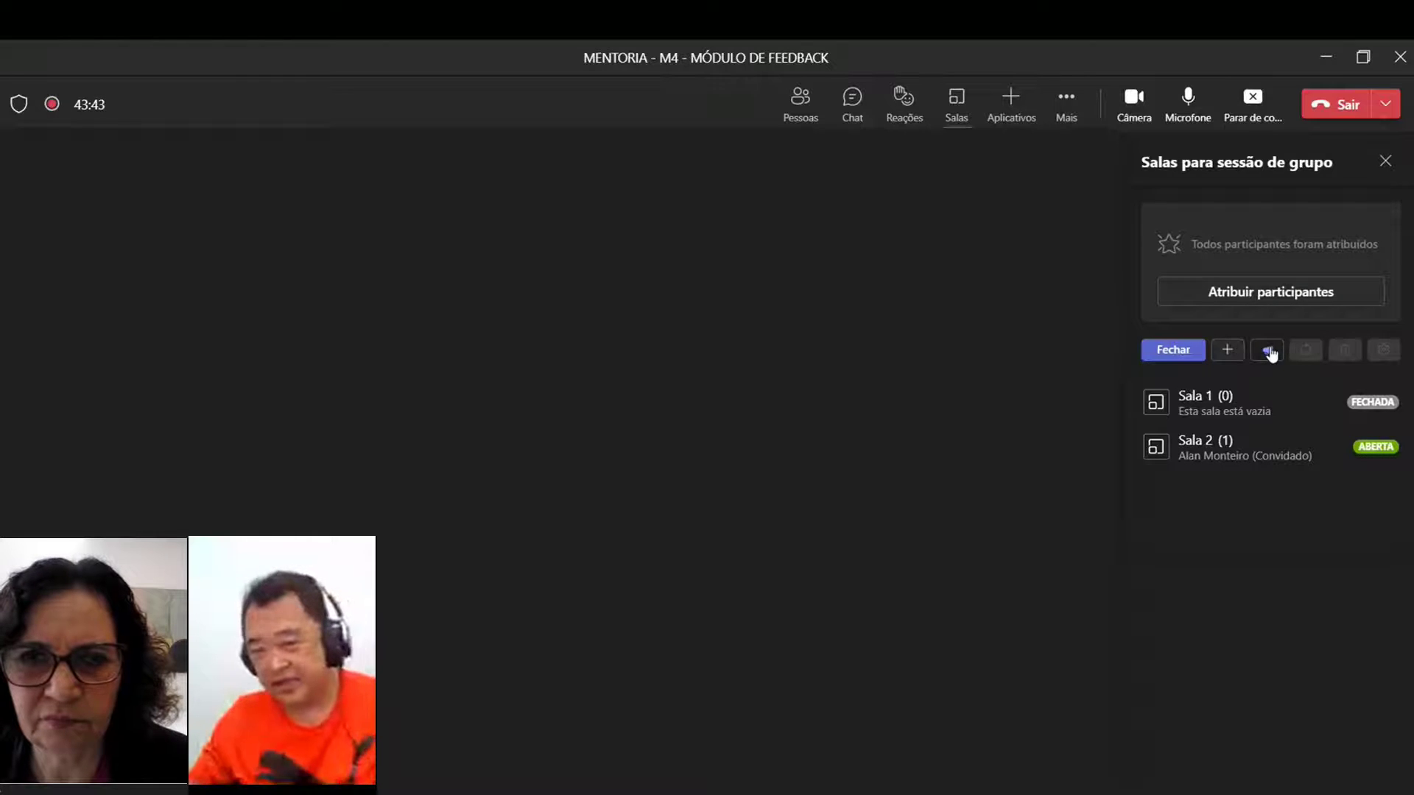
pyautogui.click(1140, 452)
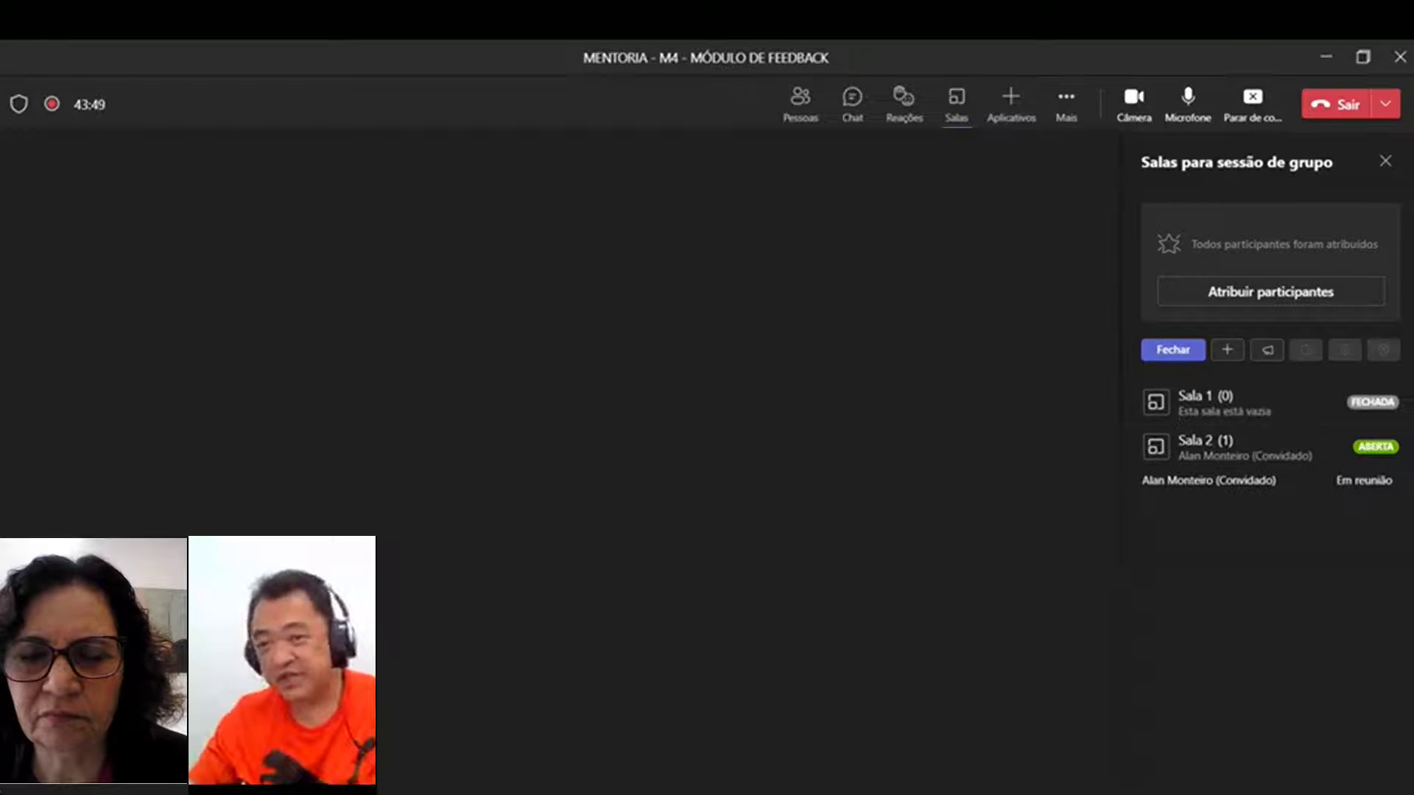
pyautogui.click(1270, 359)
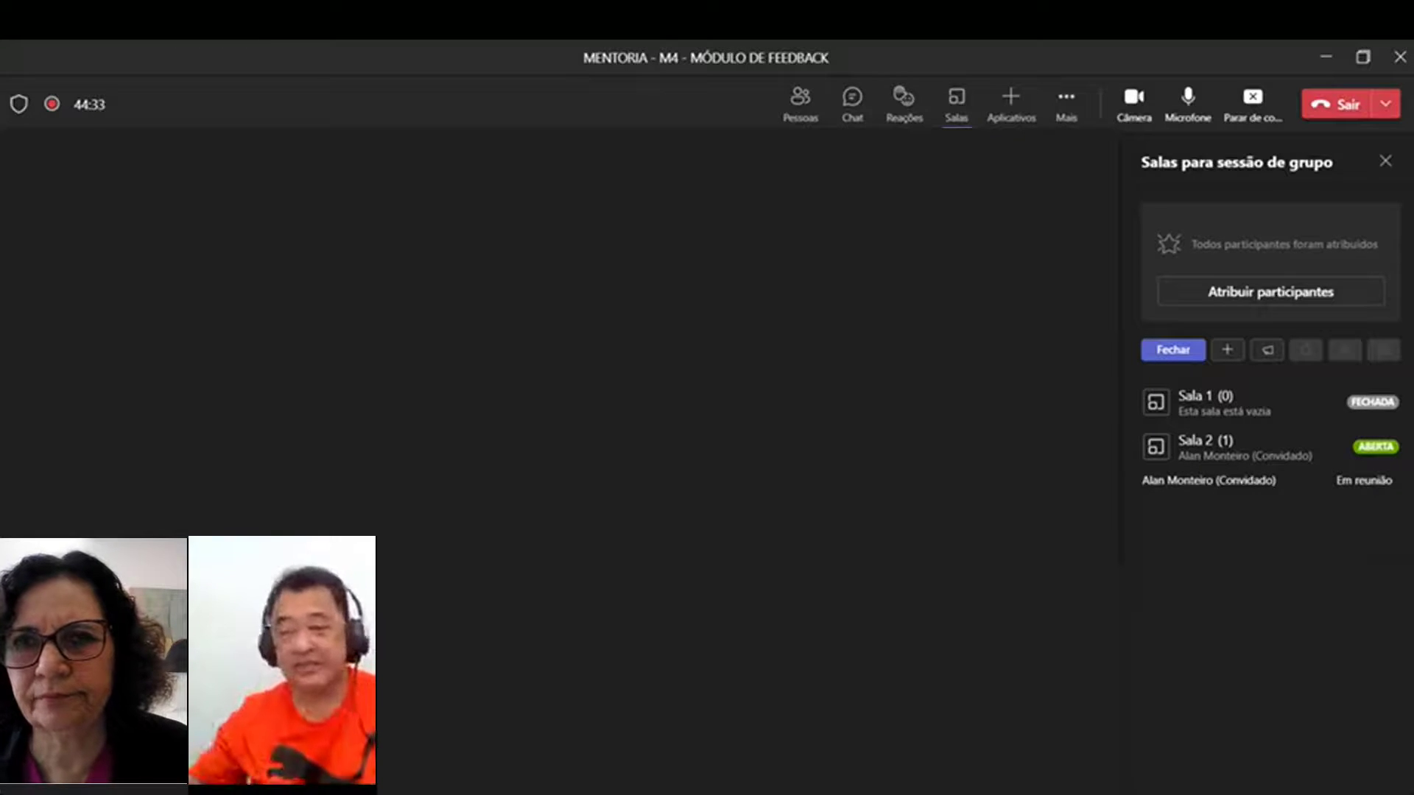
# Step: Close the breakout rooms and review the room settings
pyautogui.click(1172, 352)
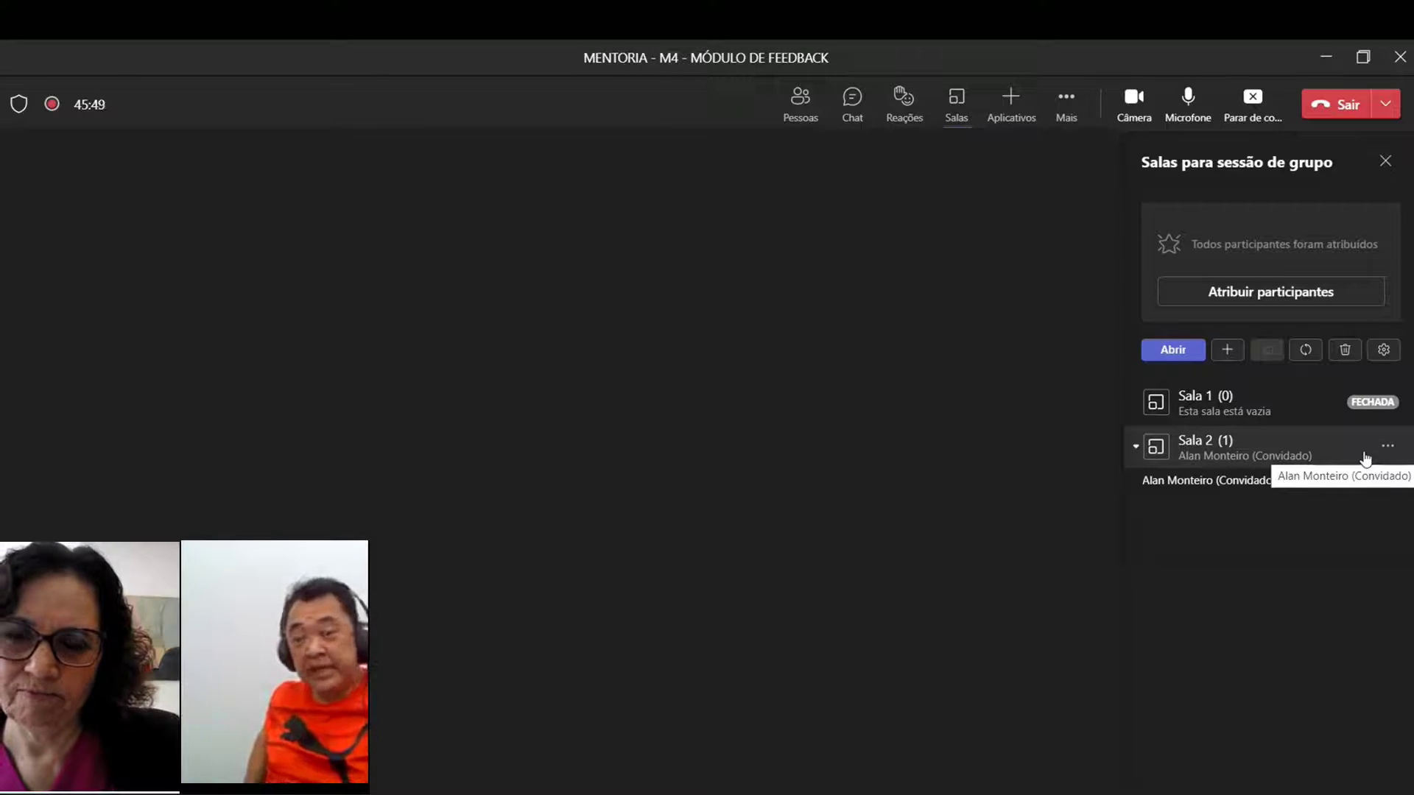
pyautogui.click(1394, 352)
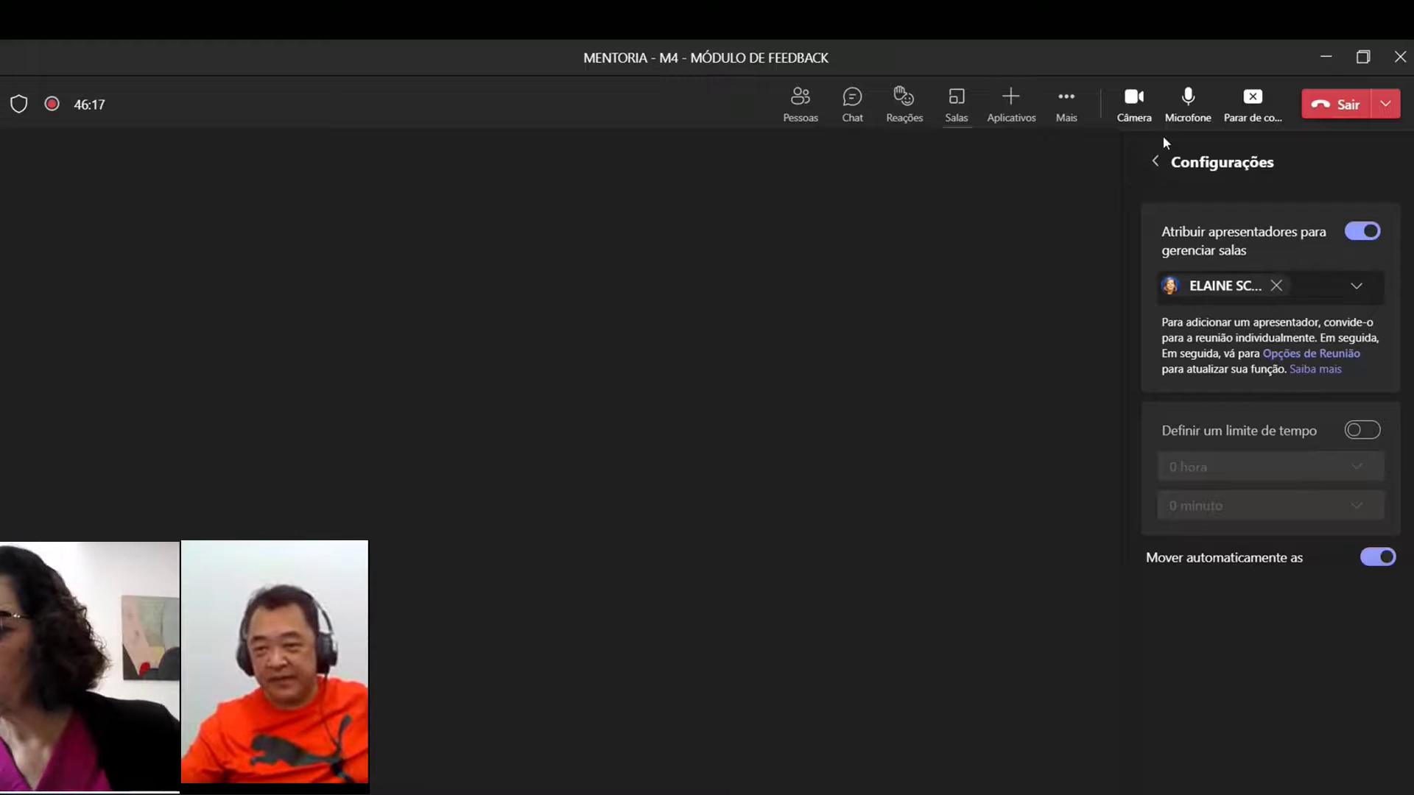
pyautogui.click(1155, 164)
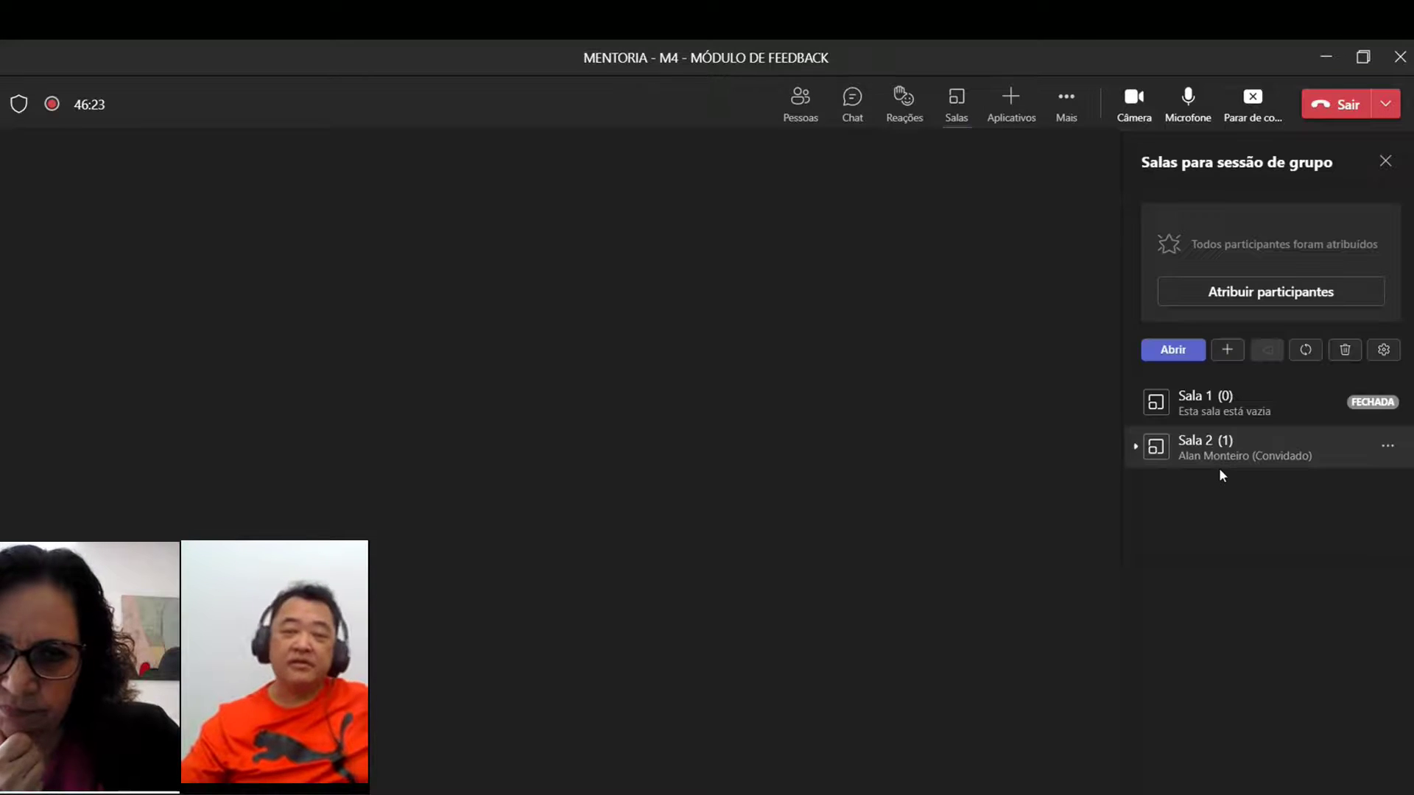
# Step: Expand the participant list of Sala 2 and open only that breakout room
pyautogui.click(1134, 448)
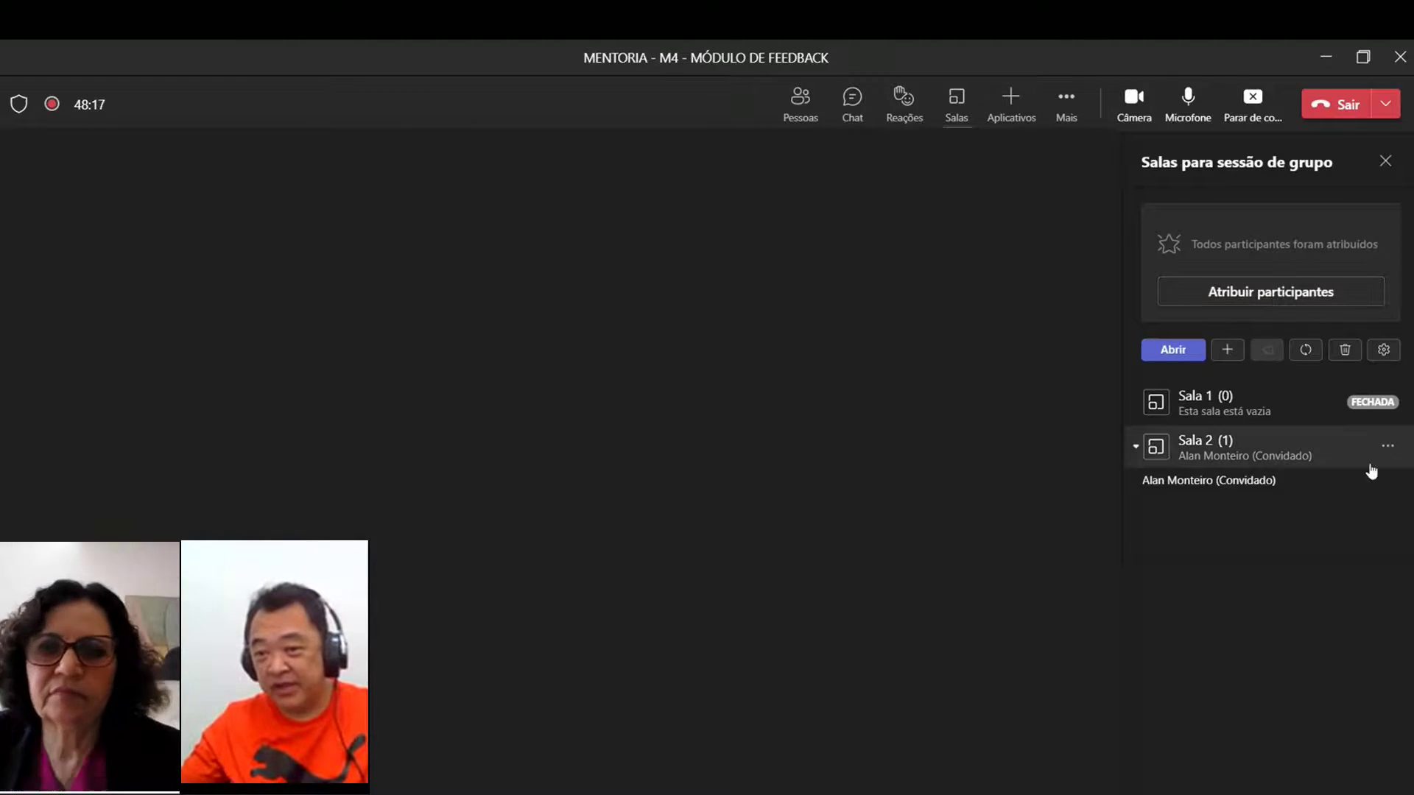
pyautogui.click(1386, 449)
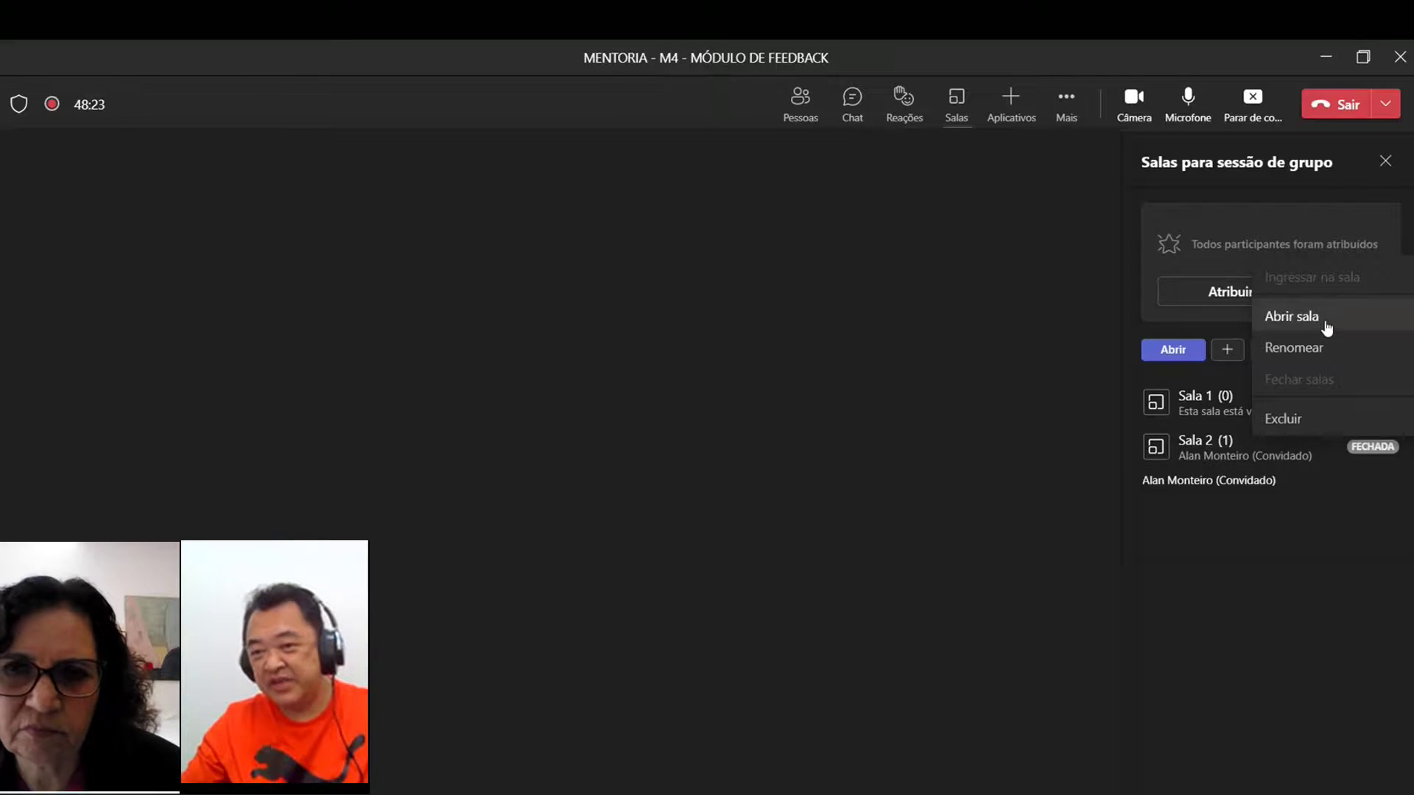
pyautogui.click(1175, 356)
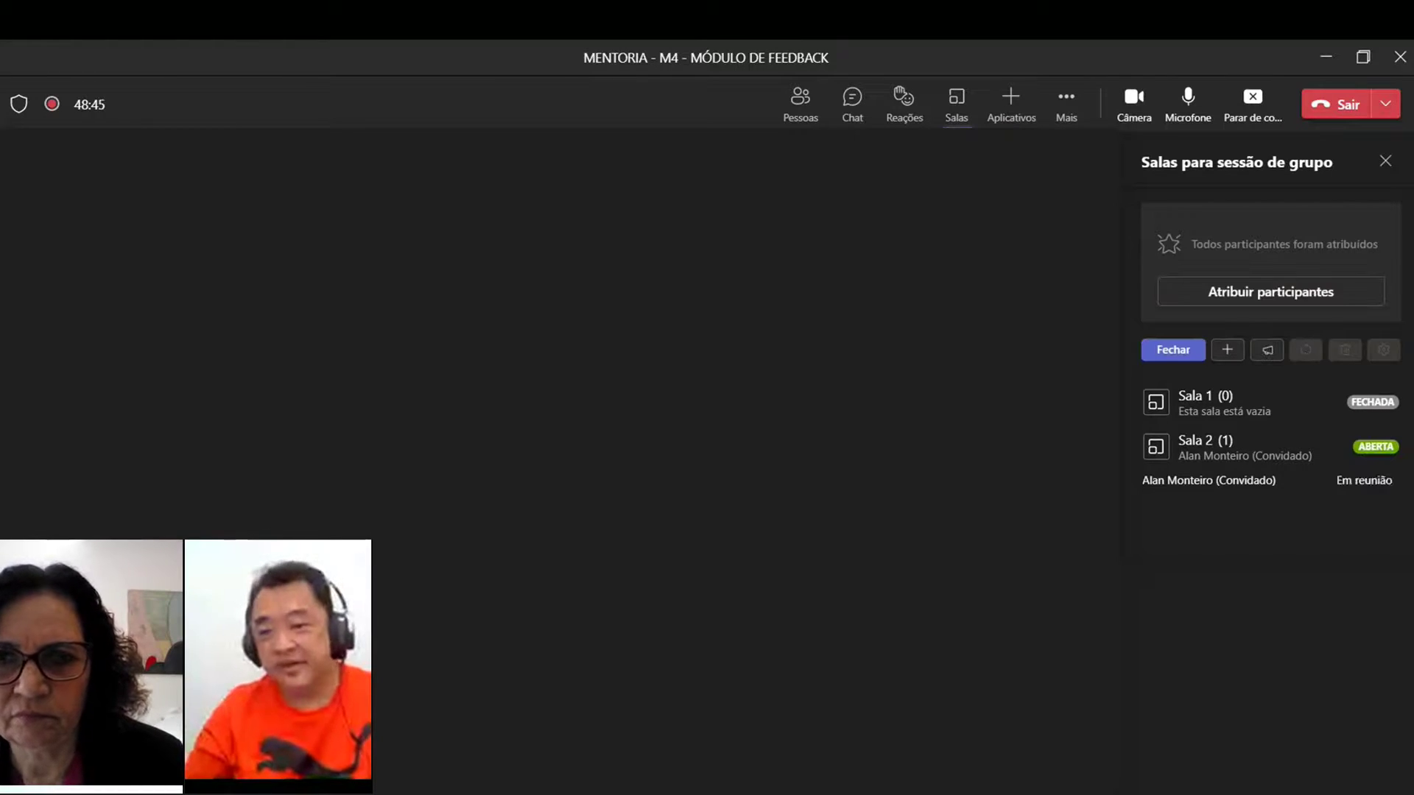
# Step: Show the room options for Sala 2, including joining it, then close the breakout rooms
pyautogui.click(1386, 449)
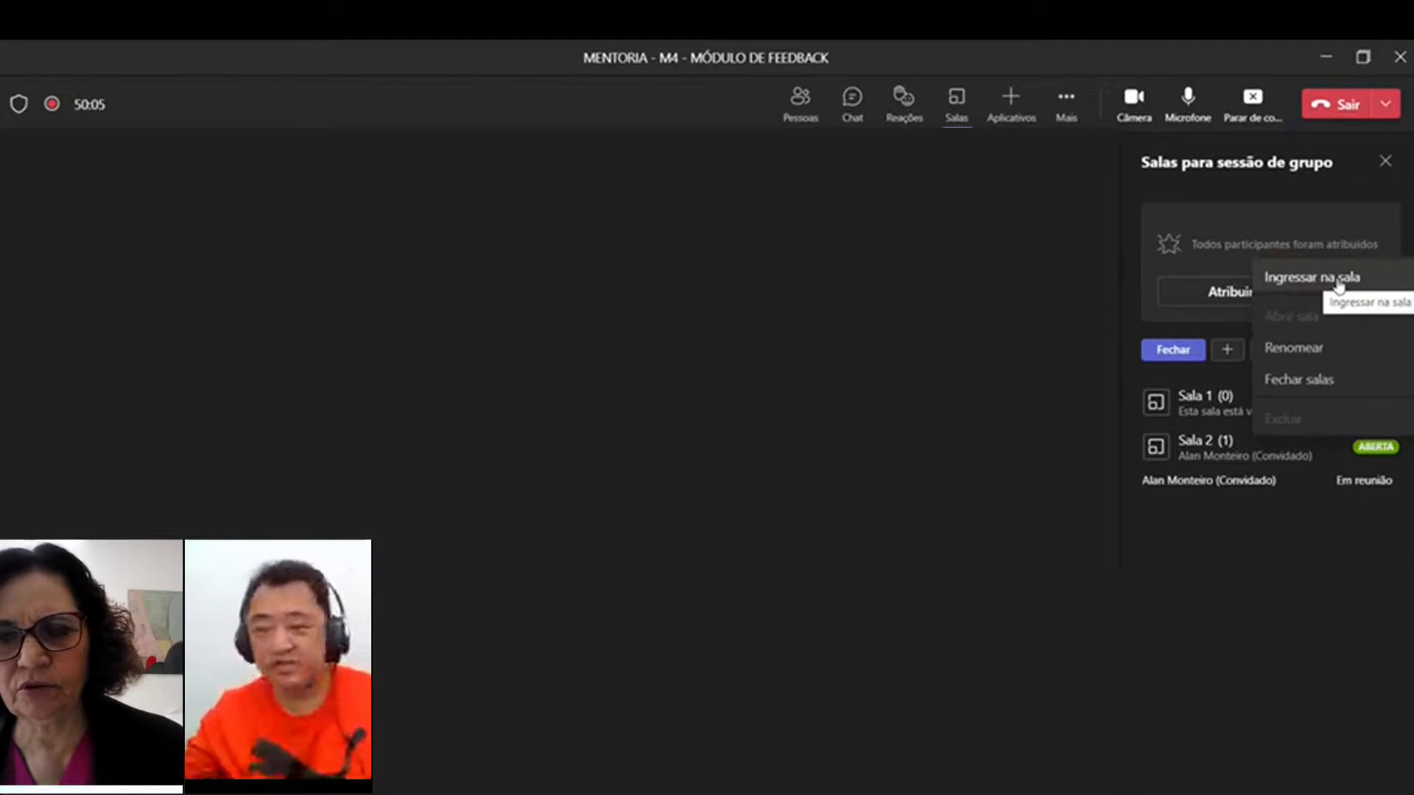
pyautogui.click(1172, 351)
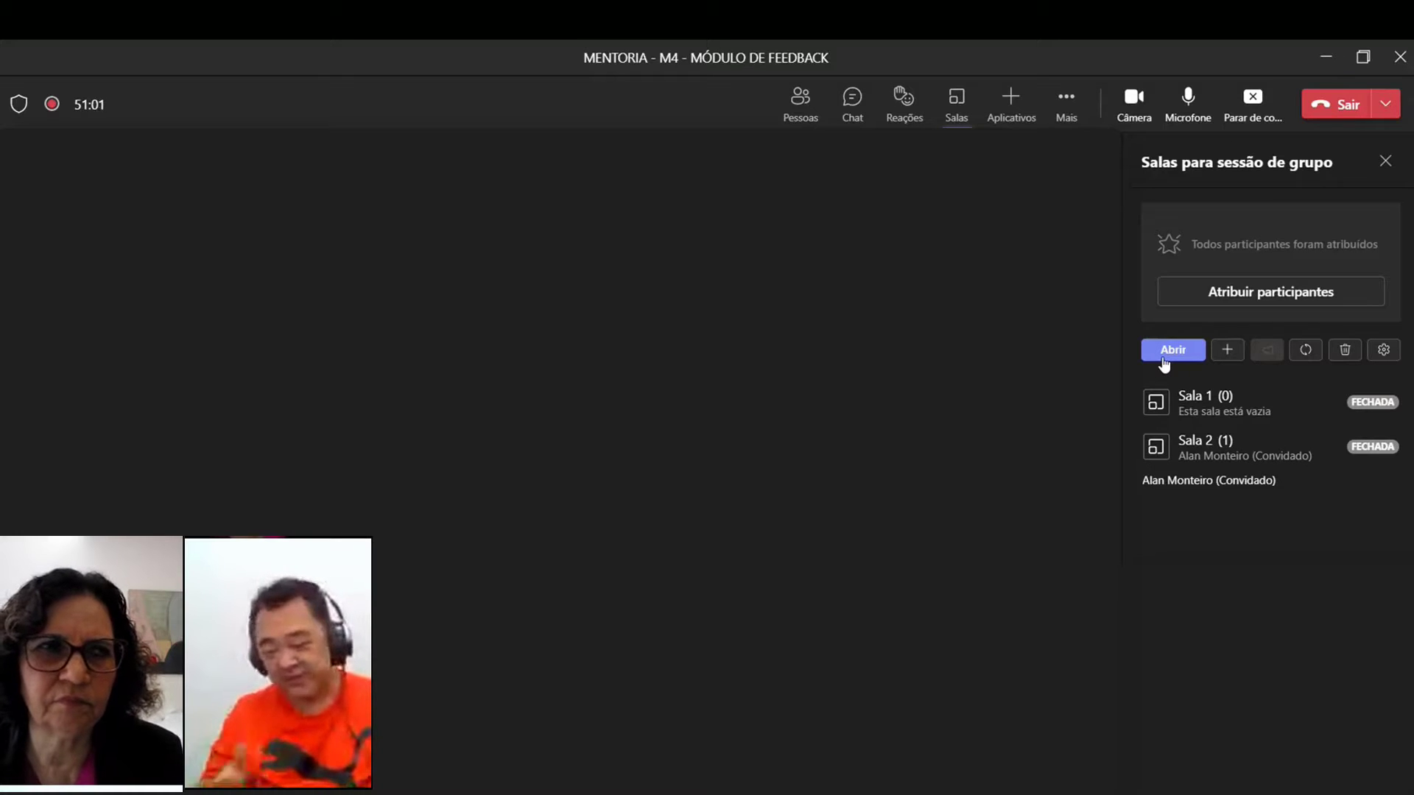
pyautogui.click(1257, 296)
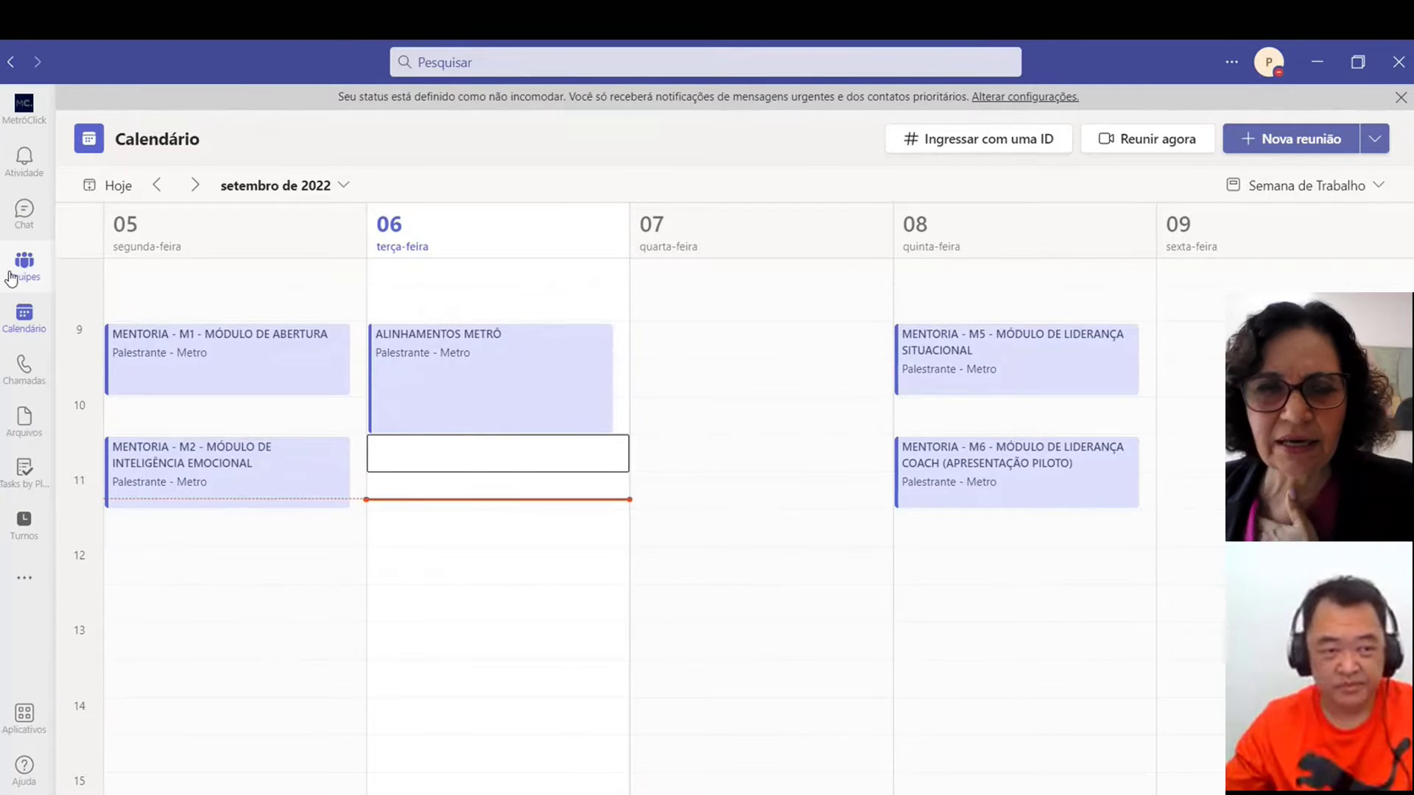
# Step: Show the files of the Geral channel in the Líderes Educadores - Mentoria team and review which new item types can be created
pyautogui.click(22, 275)
pyautogui.click(123, 501)
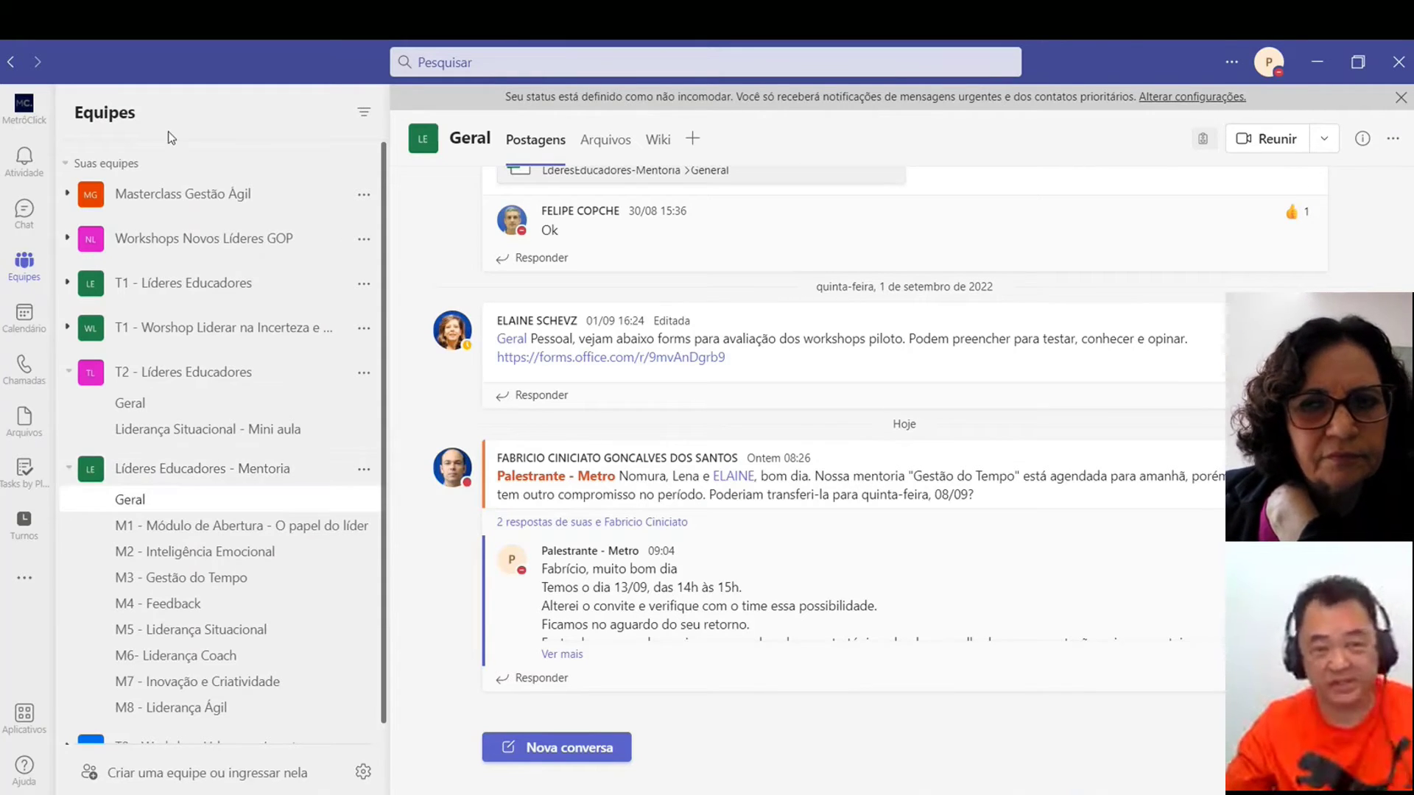
pyautogui.click(610, 150)
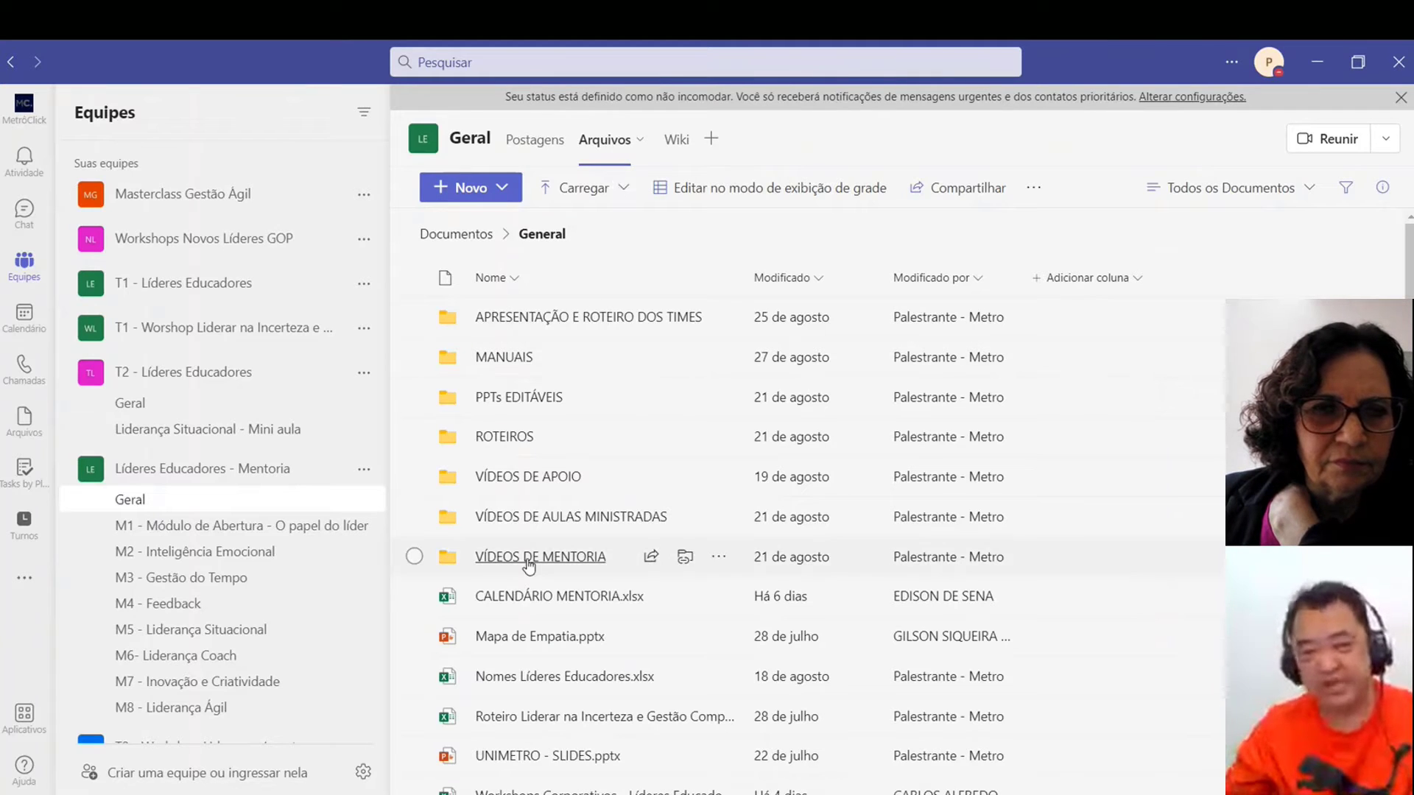
pyautogui.click(501, 188)
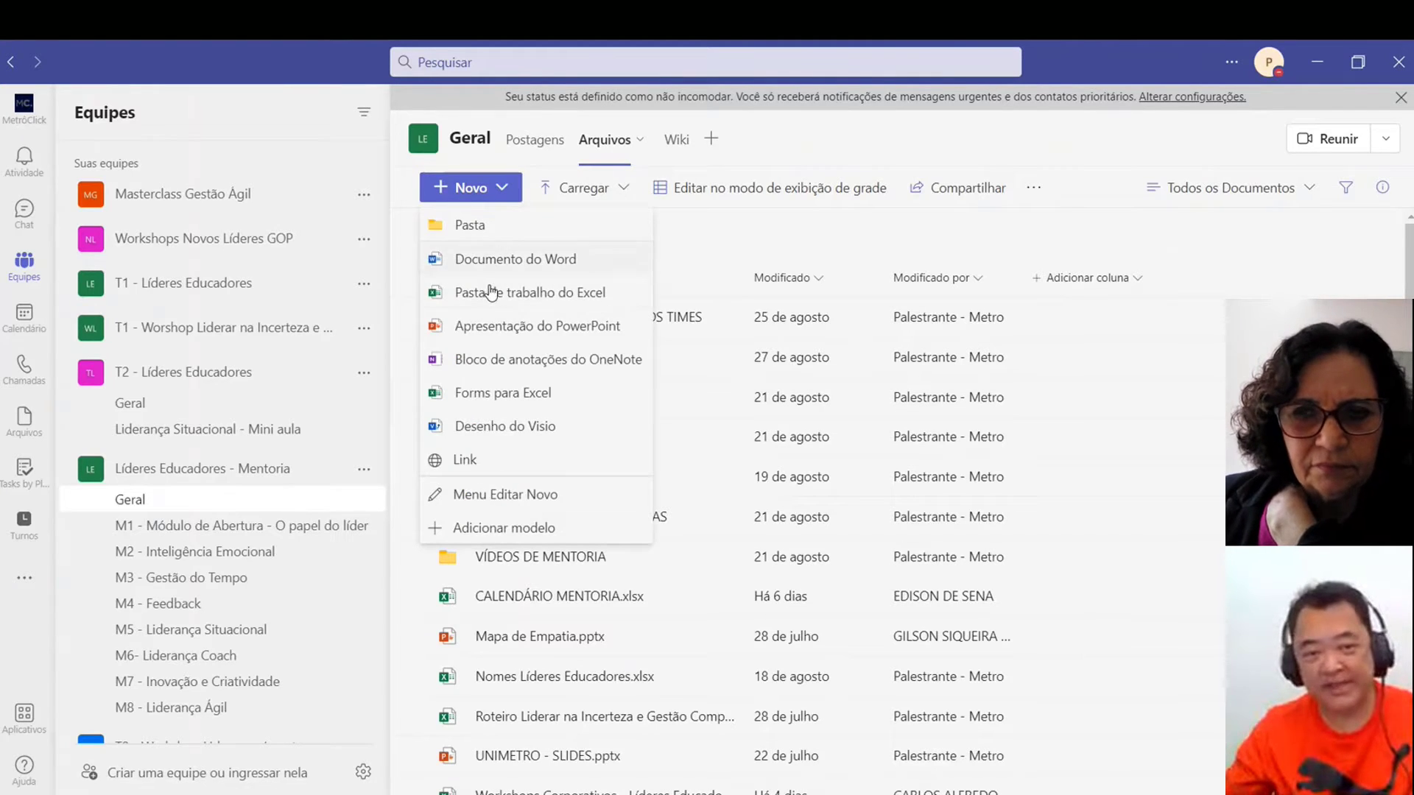
pyautogui.click(1138, 253)
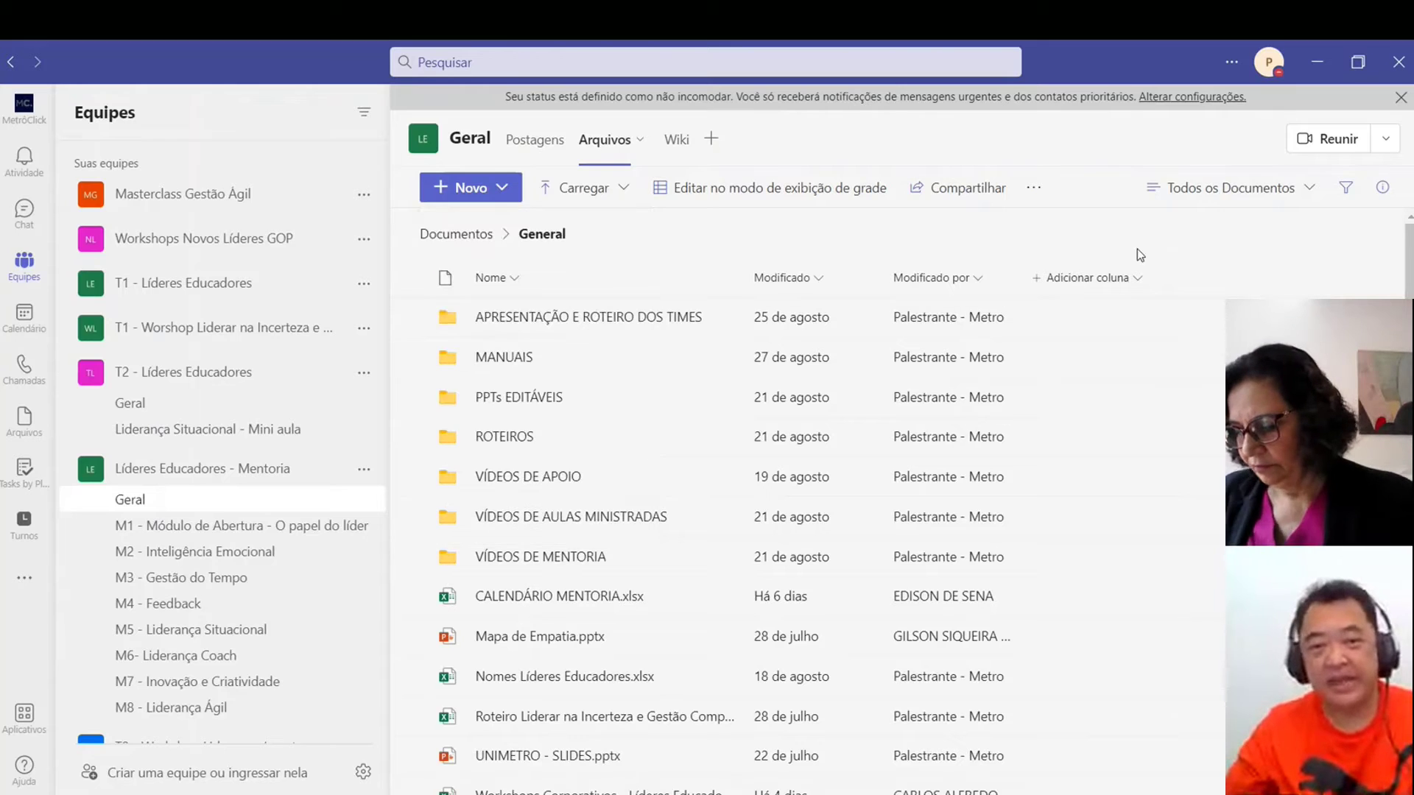
# Step: View the contents of the PPTs EDITÁVEIS folder, then return to the Geral channel's posts
pyautogui.click(508, 390)
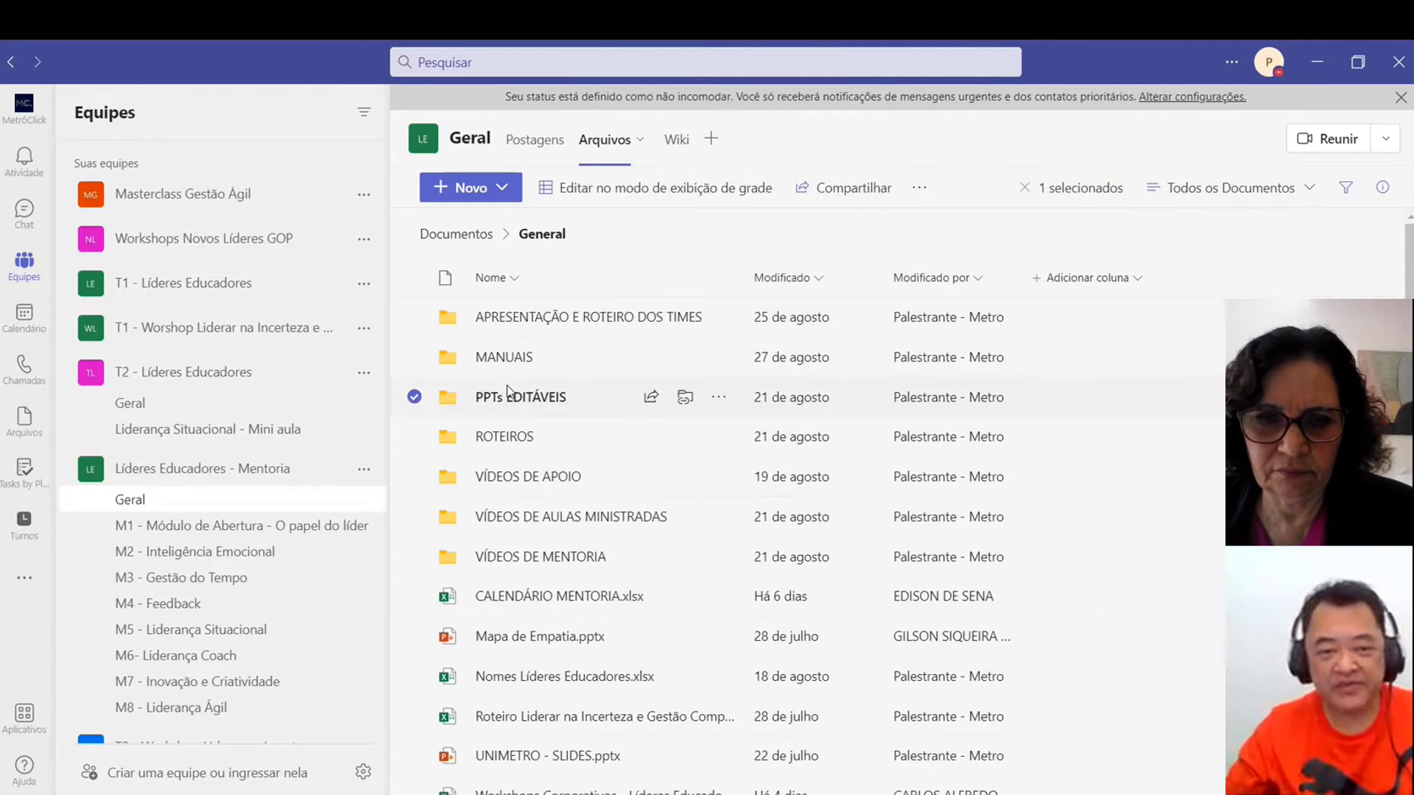
pyautogui.click(508, 396)
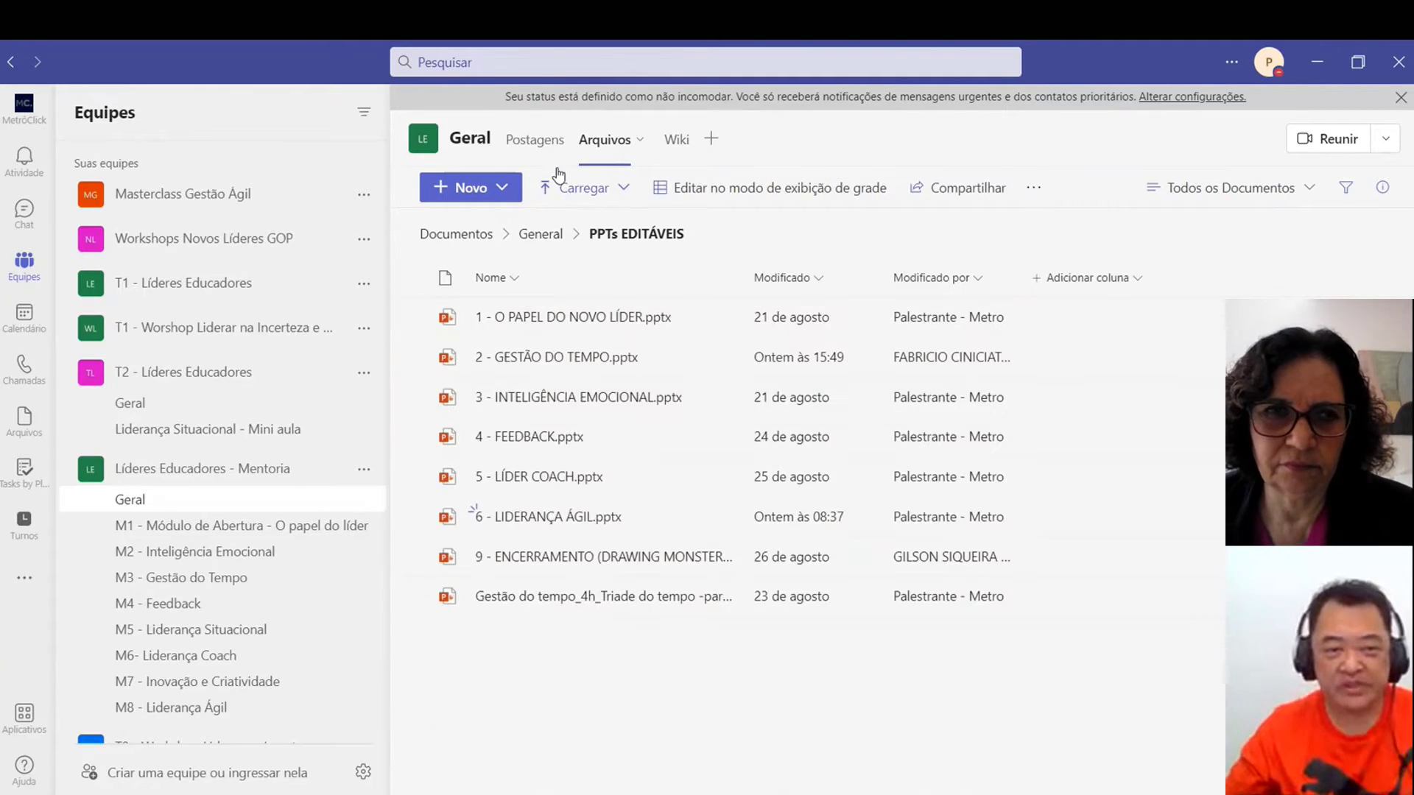
pyautogui.click(536, 140)
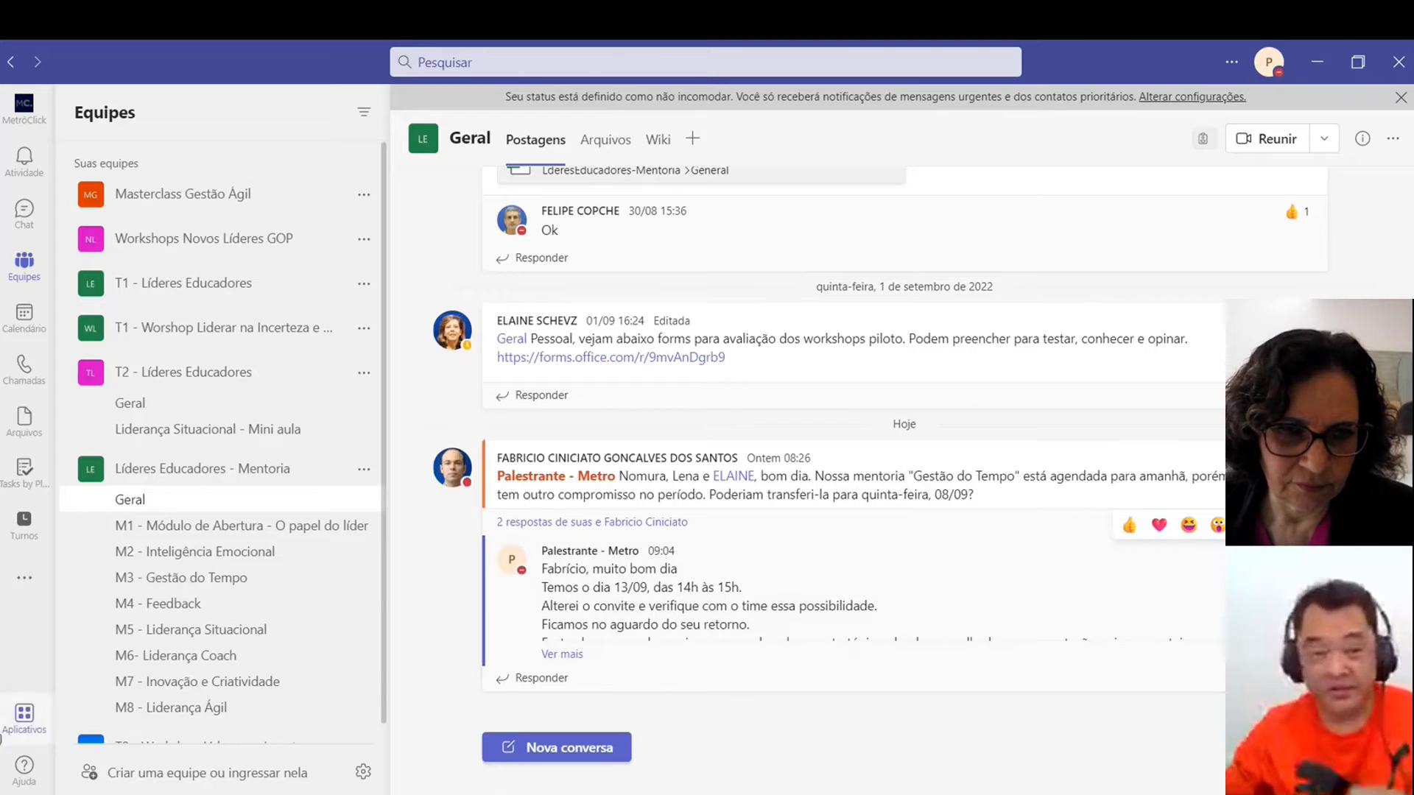
# Step: View the posts of the M1 and M2 module channels, then the files of M2 - Inteligência Emocional
pyautogui.click(226, 533)
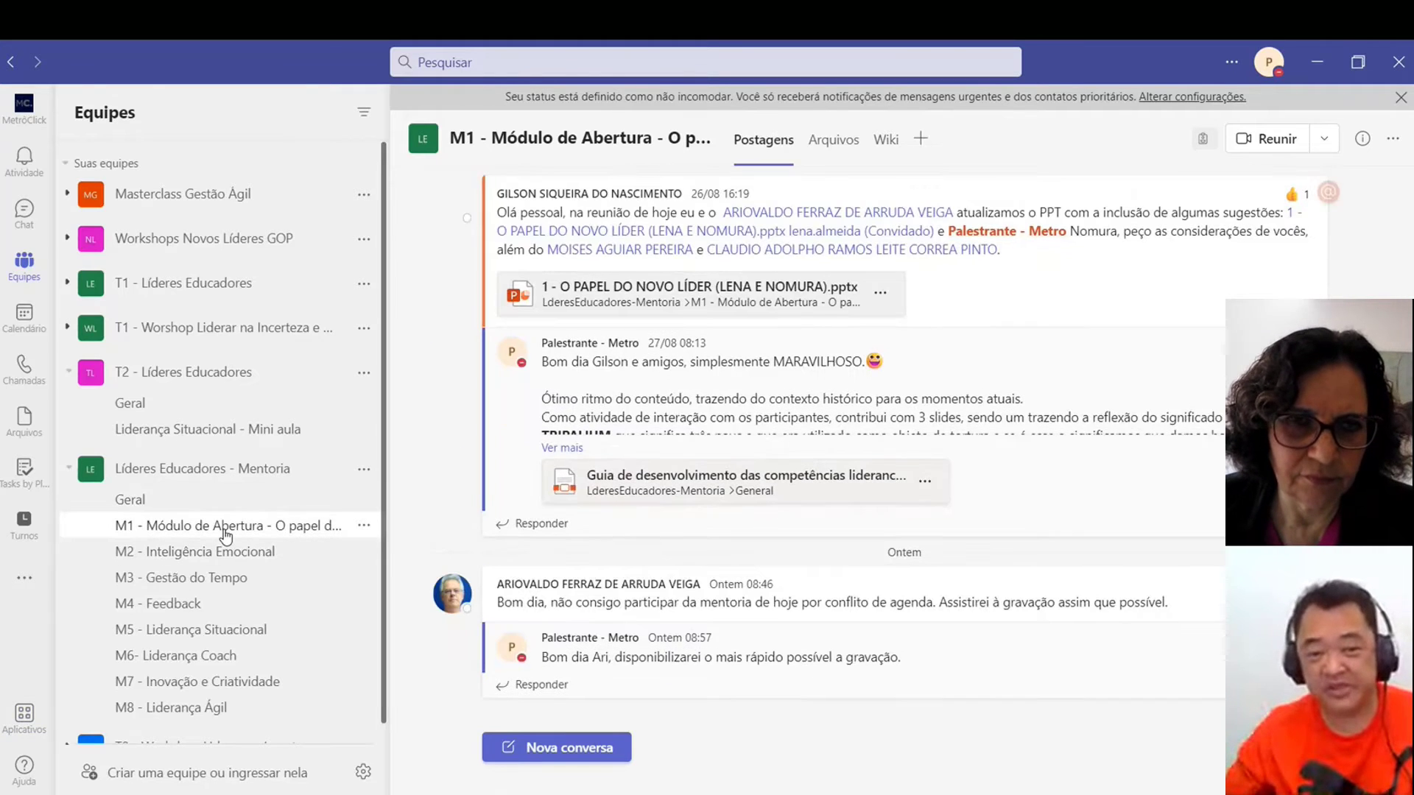
pyautogui.click(224, 551)
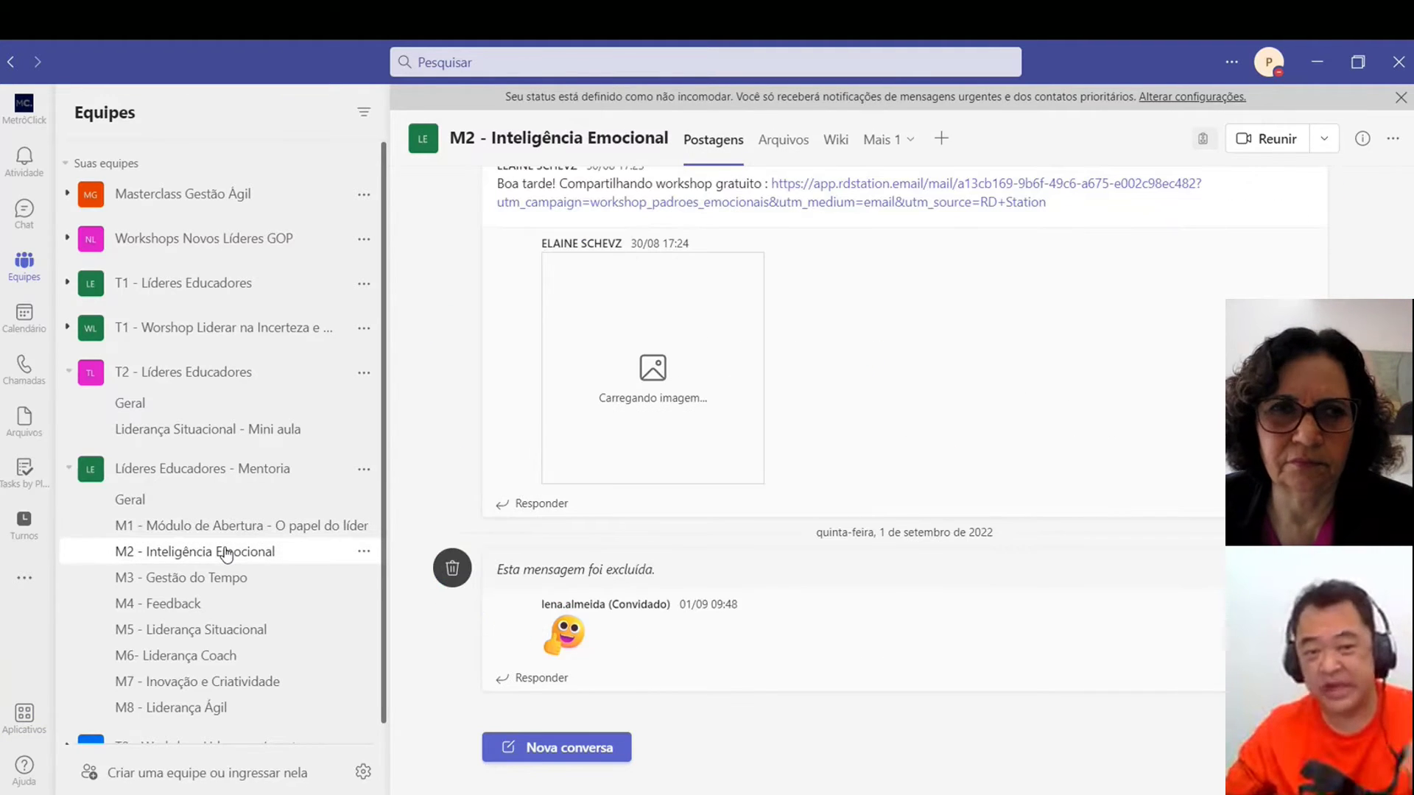
pyautogui.click(803, 146)
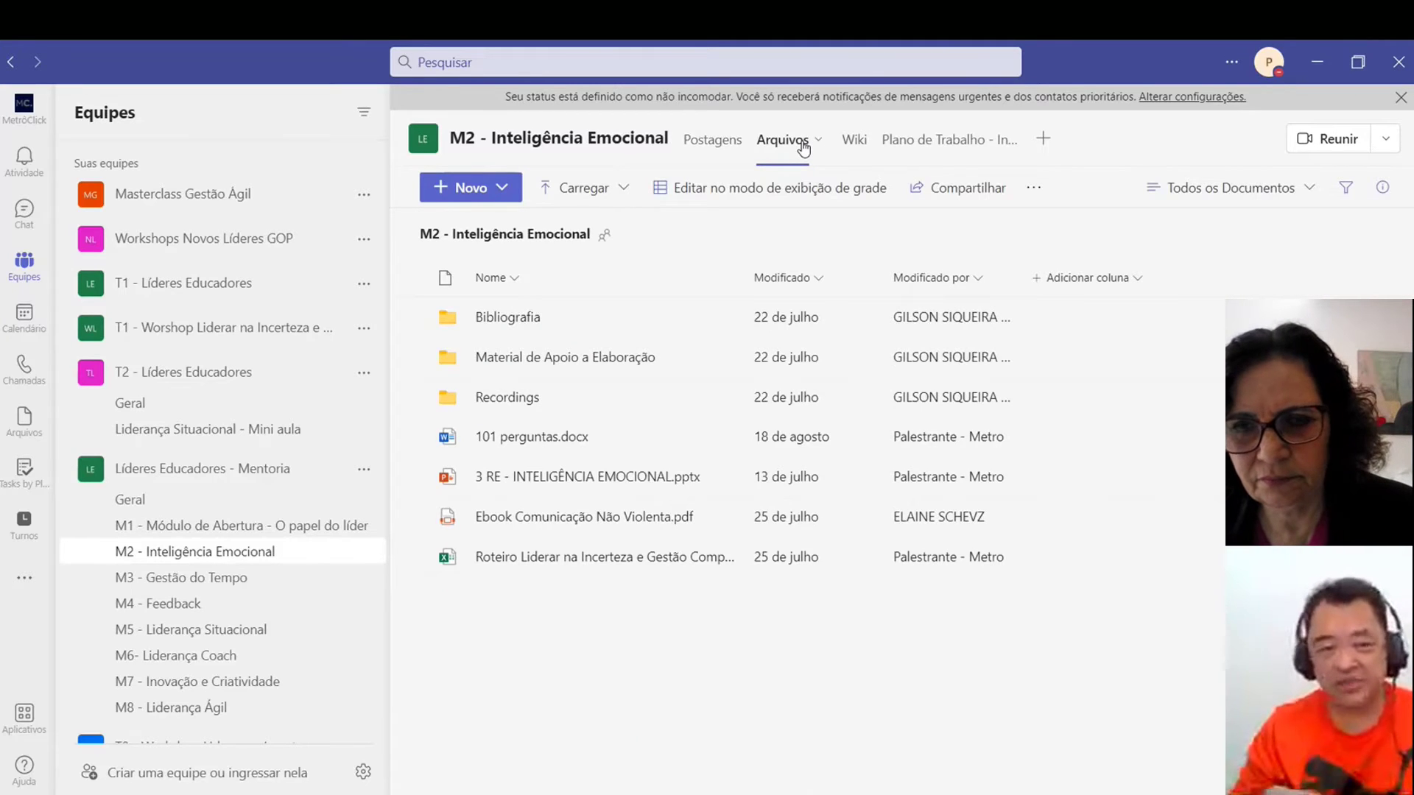
# Step: Return to the Geral channel's posts, then switch back to the MENTORIA - M4 meeting window
pyautogui.click(138, 500)
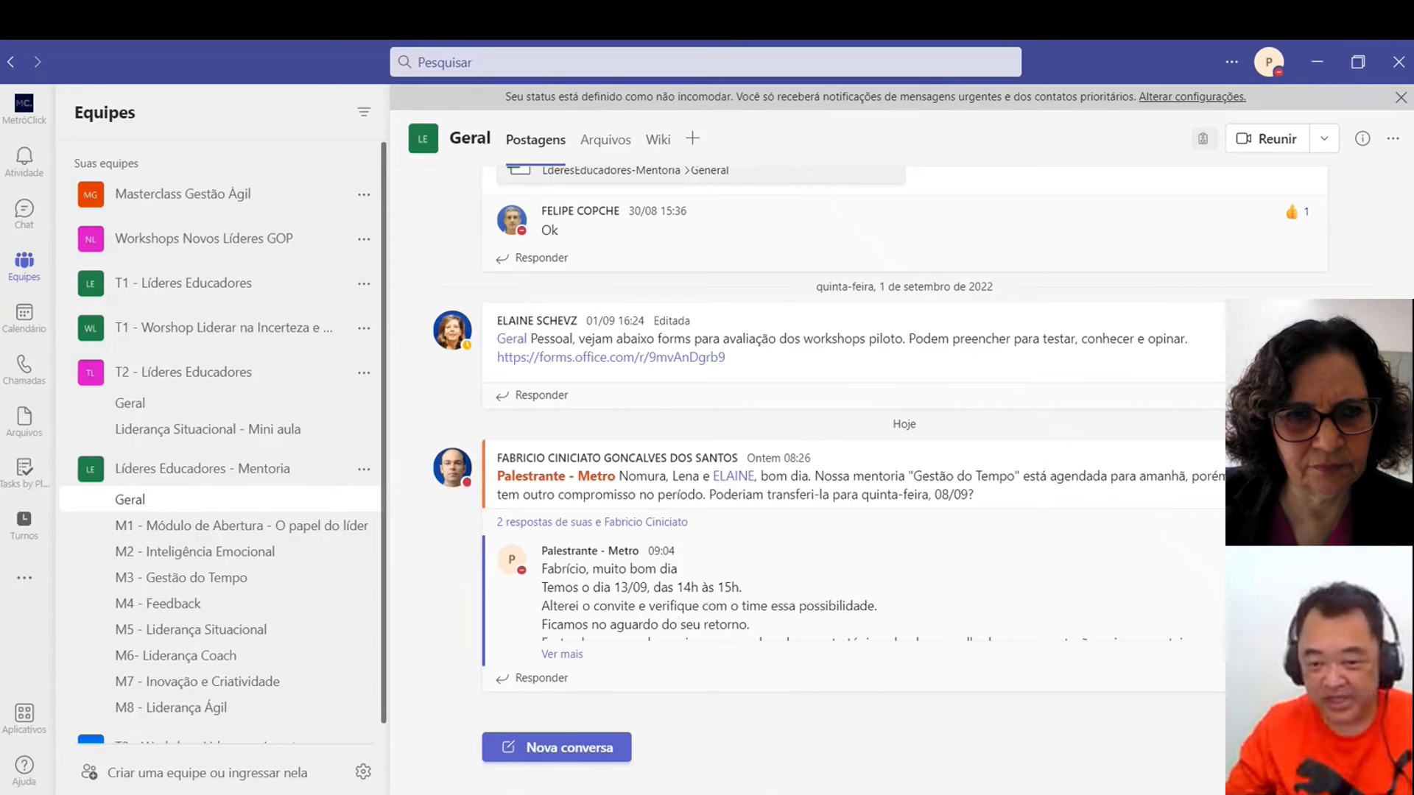
pyautogui.click(976, 780)
pyautogui.click(1060, 692)
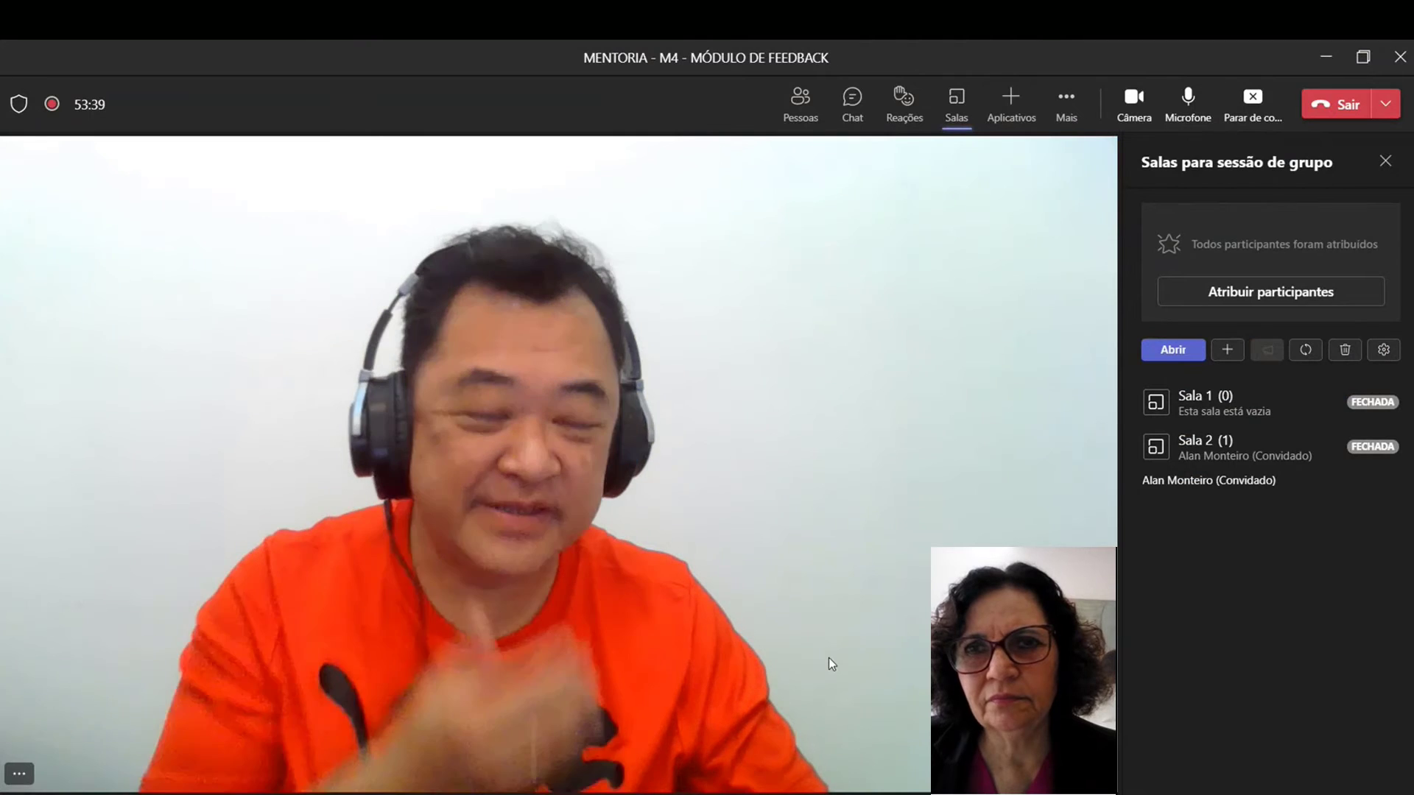